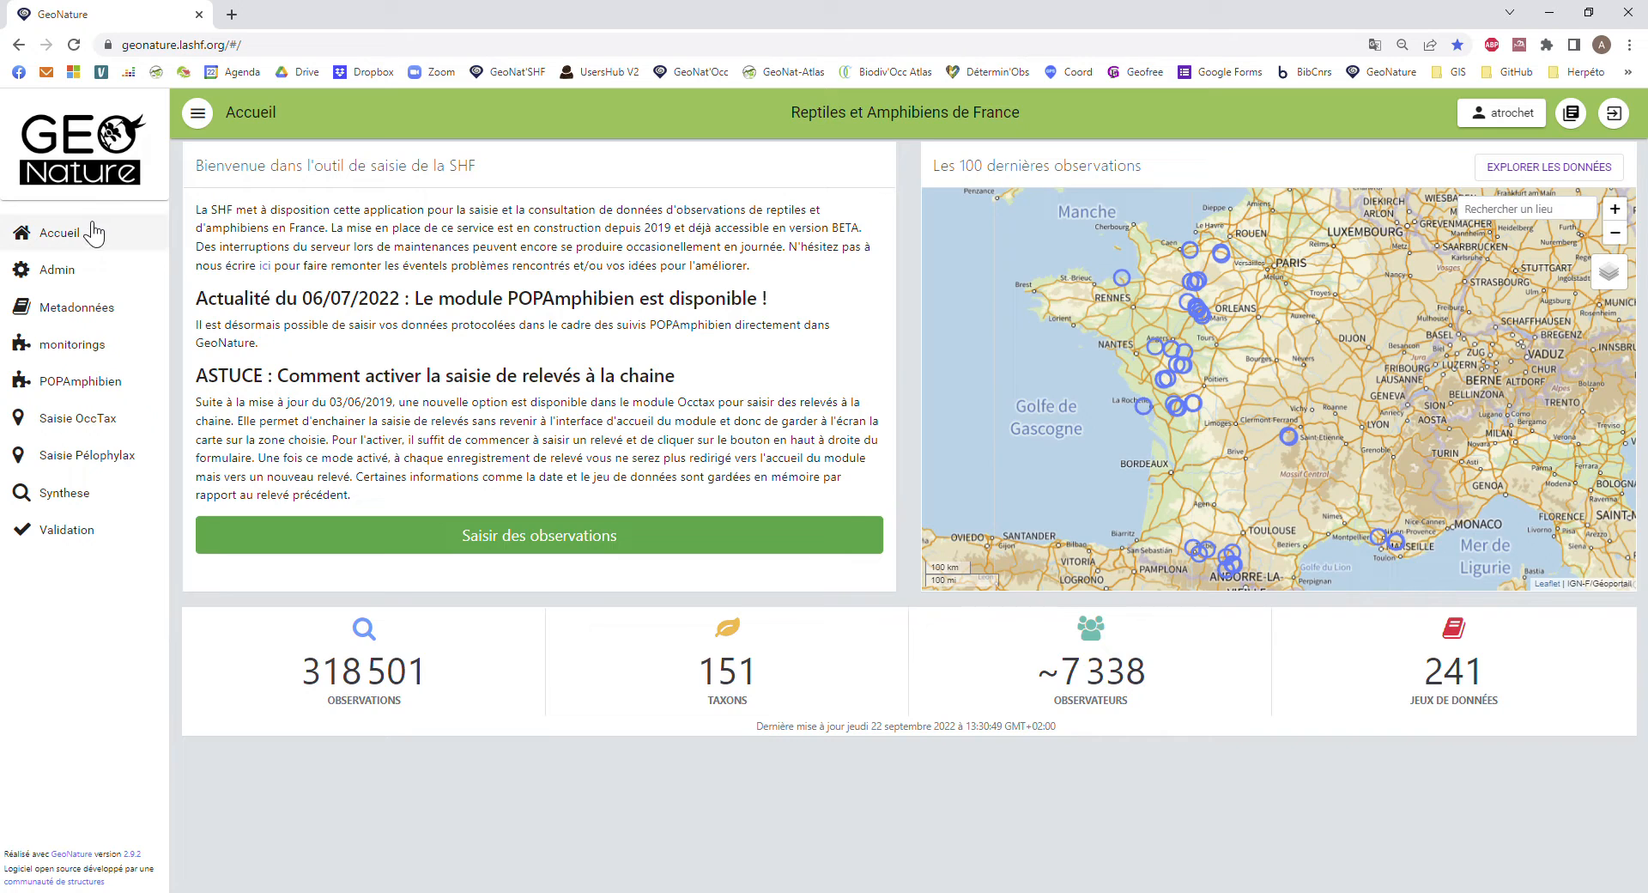
Start a new aire in the POPAmphibien module, with commune Cassagne (31) and the name Cassagne 01.
left_click(98, 392)
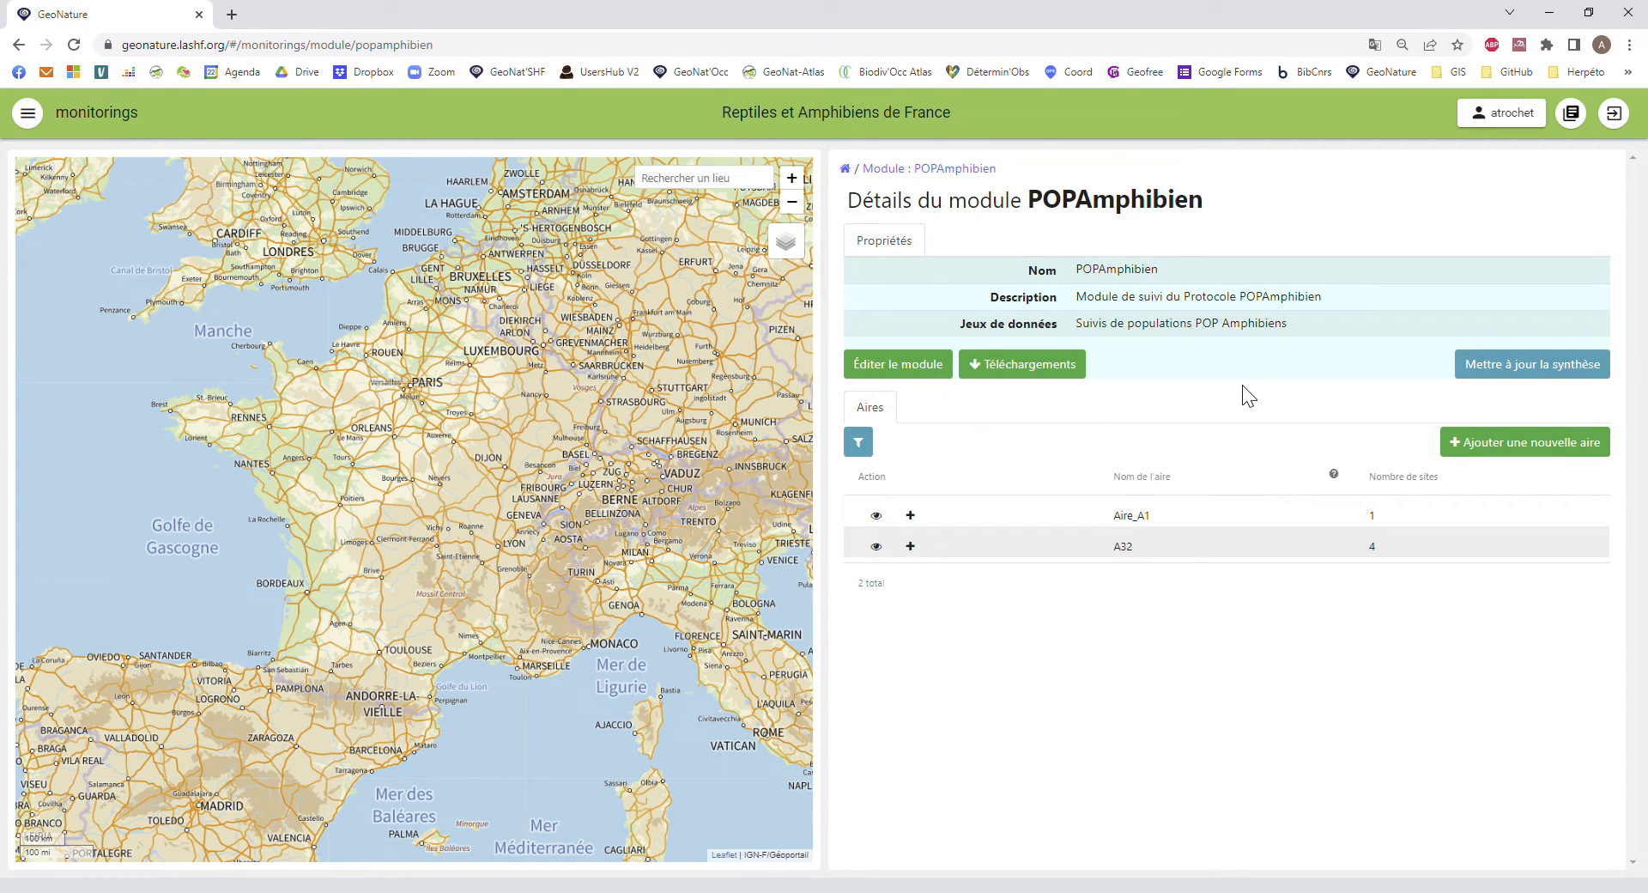
left_click(1501, 452)
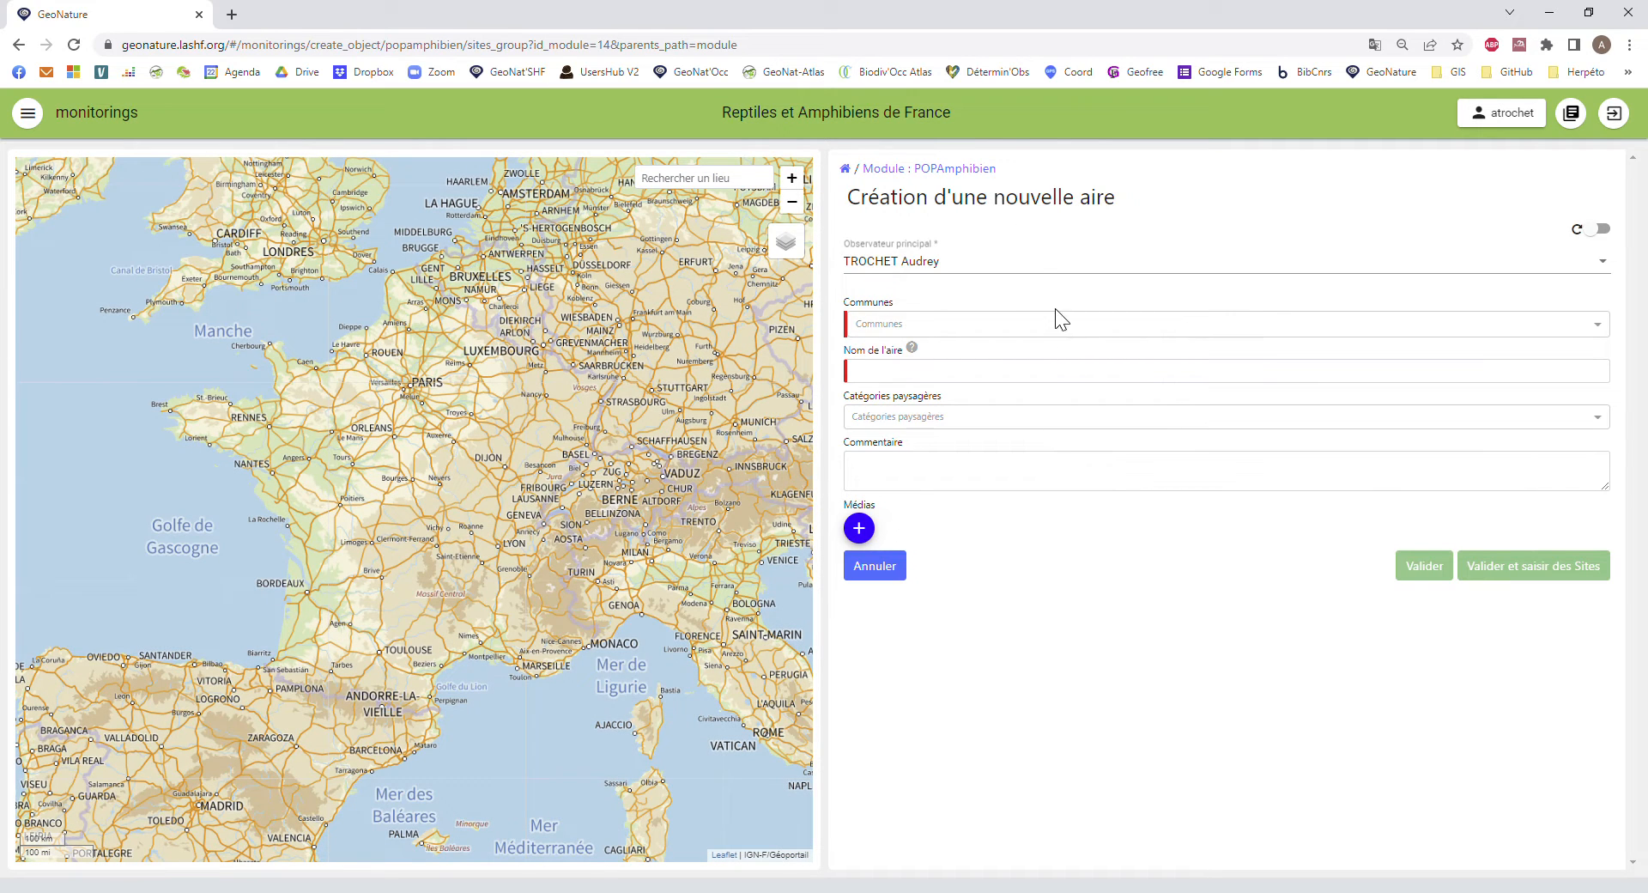
left_click(967, 326)
type("cassagne")
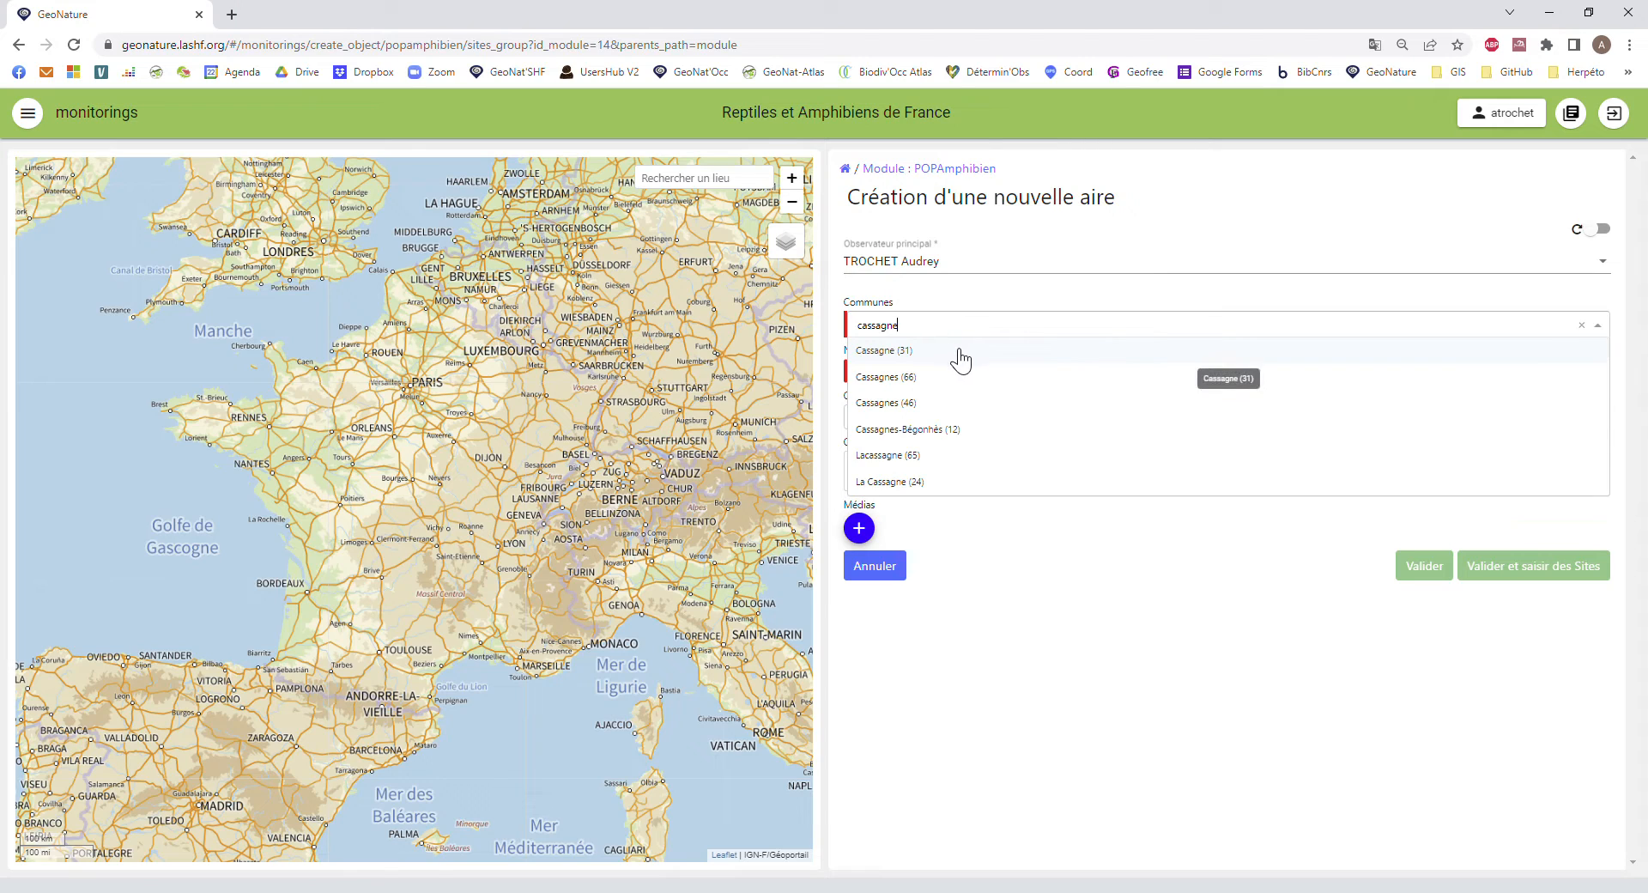
left_click(954, 352)
left_click(940, 384)
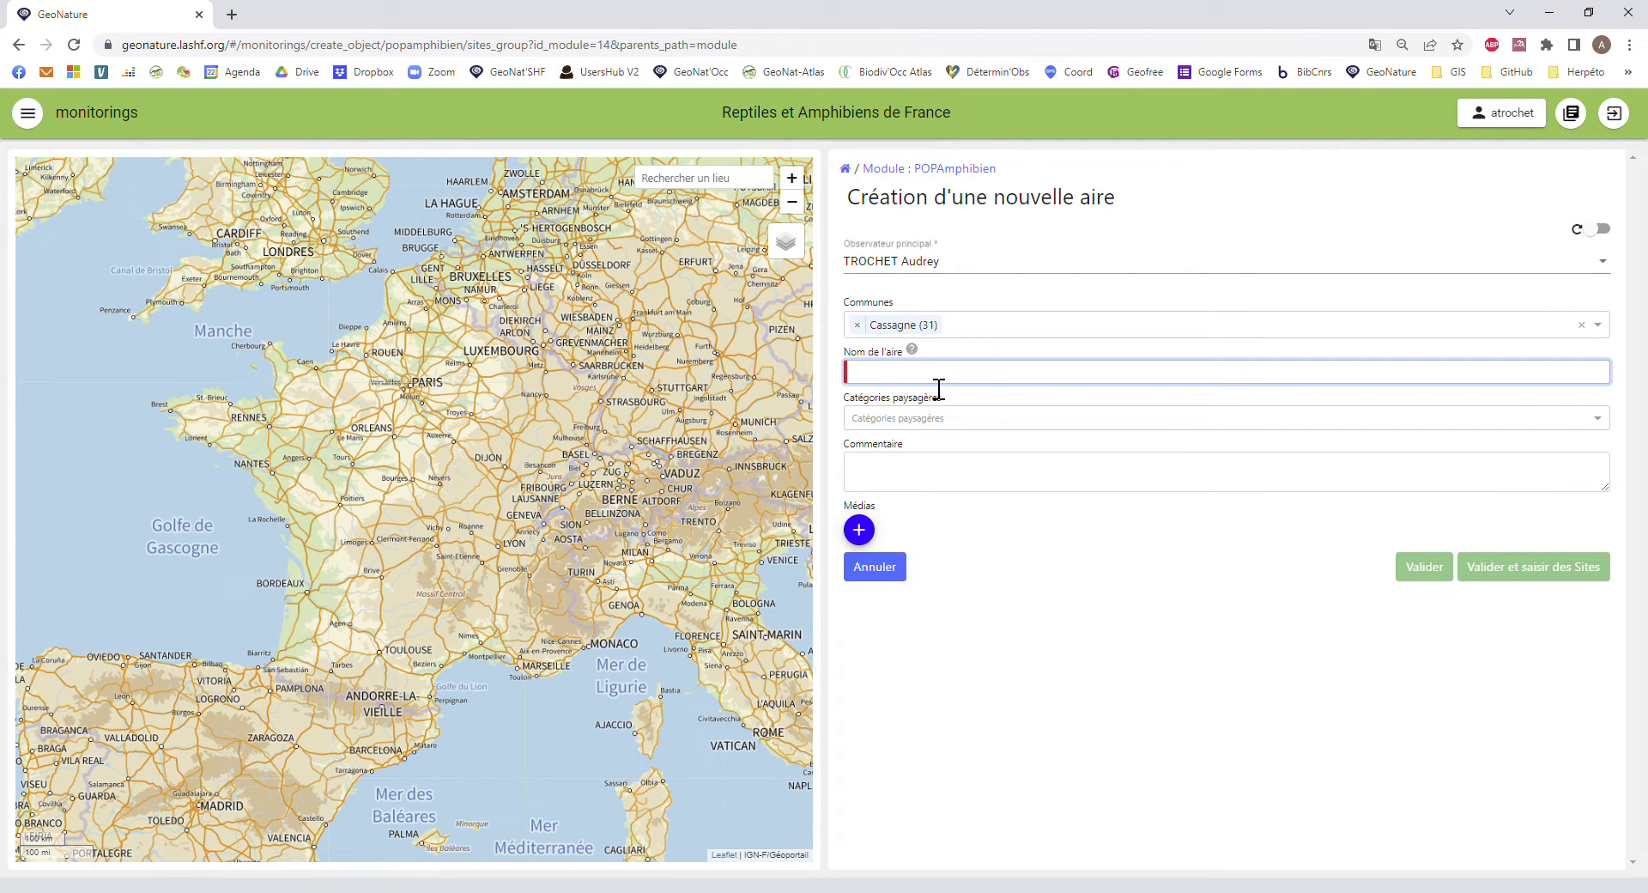
type("c")
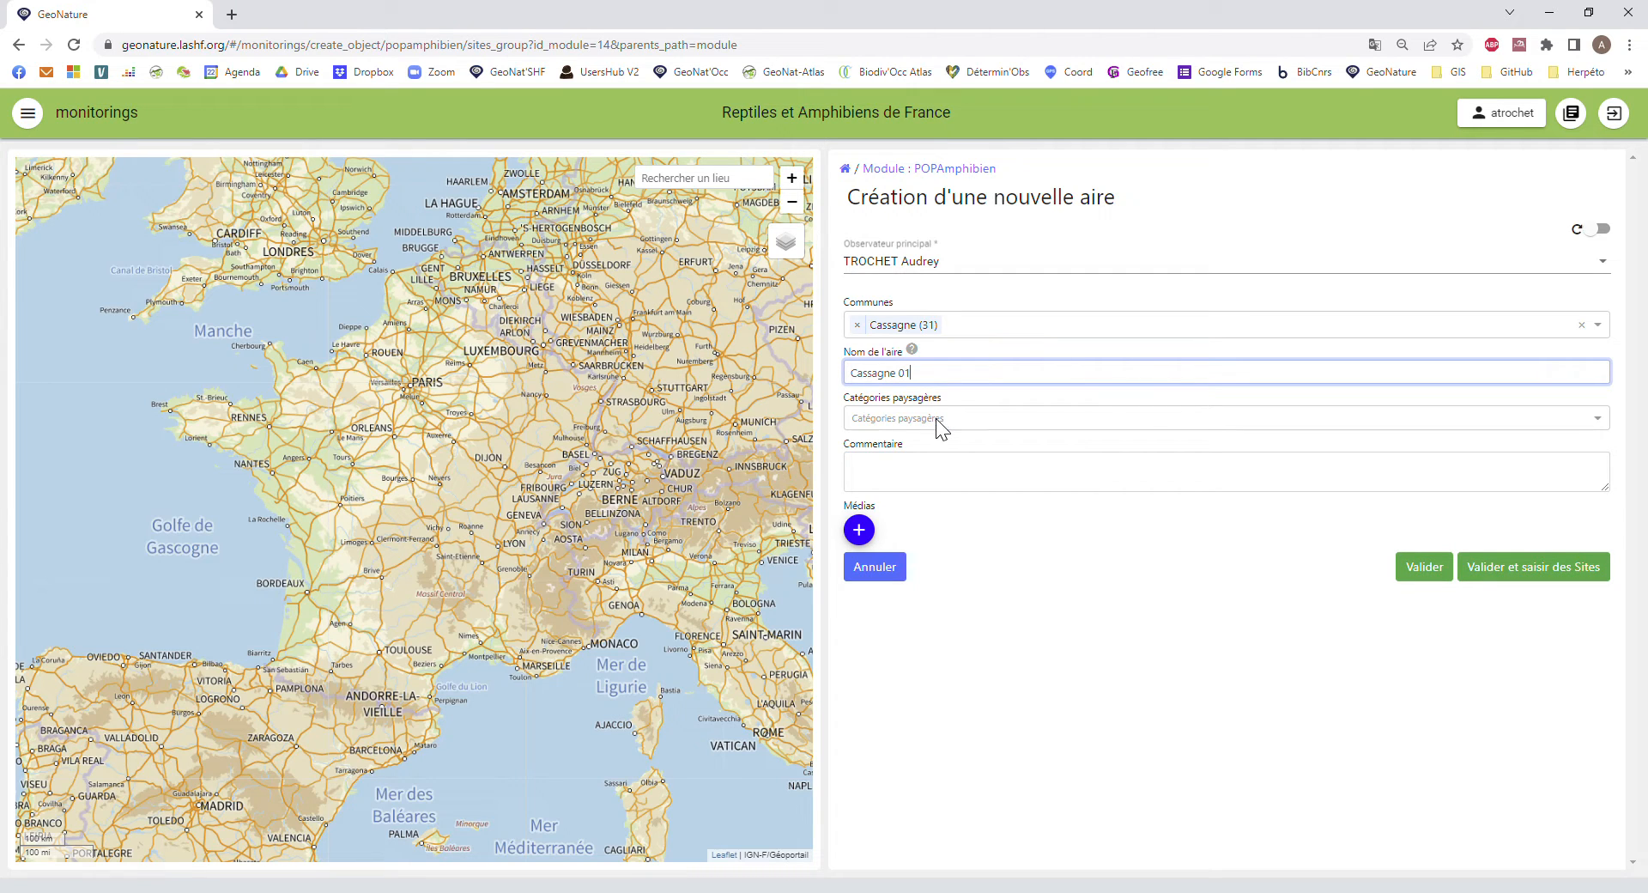
Set the aire's landscape category to Forêts, then validate it and continue to entering its sites.
left_click(936, 419)
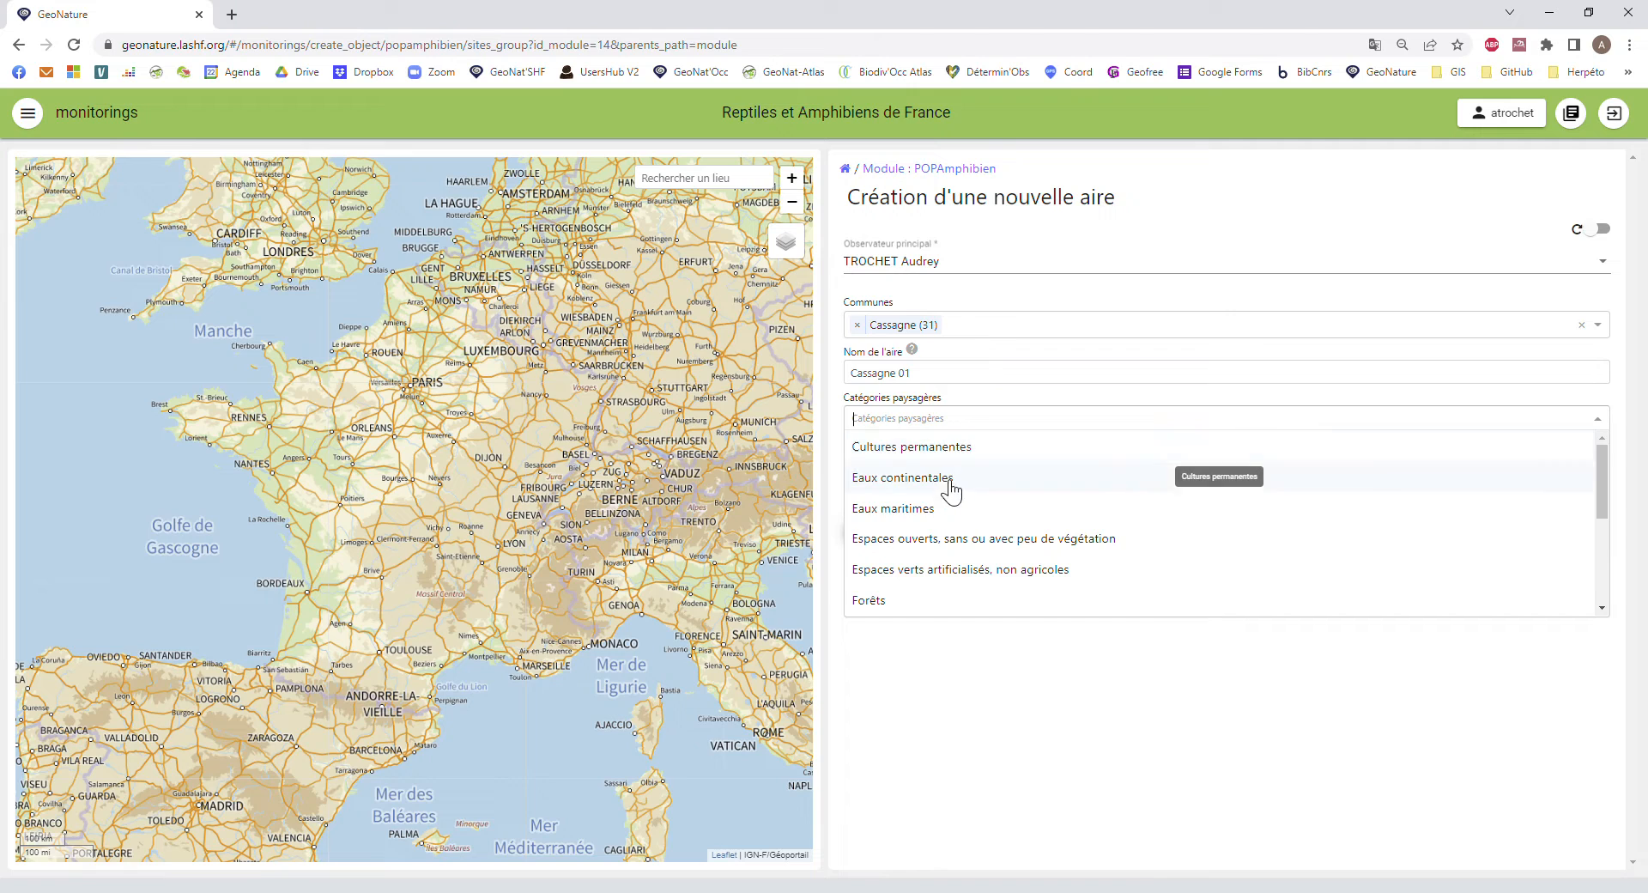
scroll(950, 515, "down", 1)
left_click(949, 517)
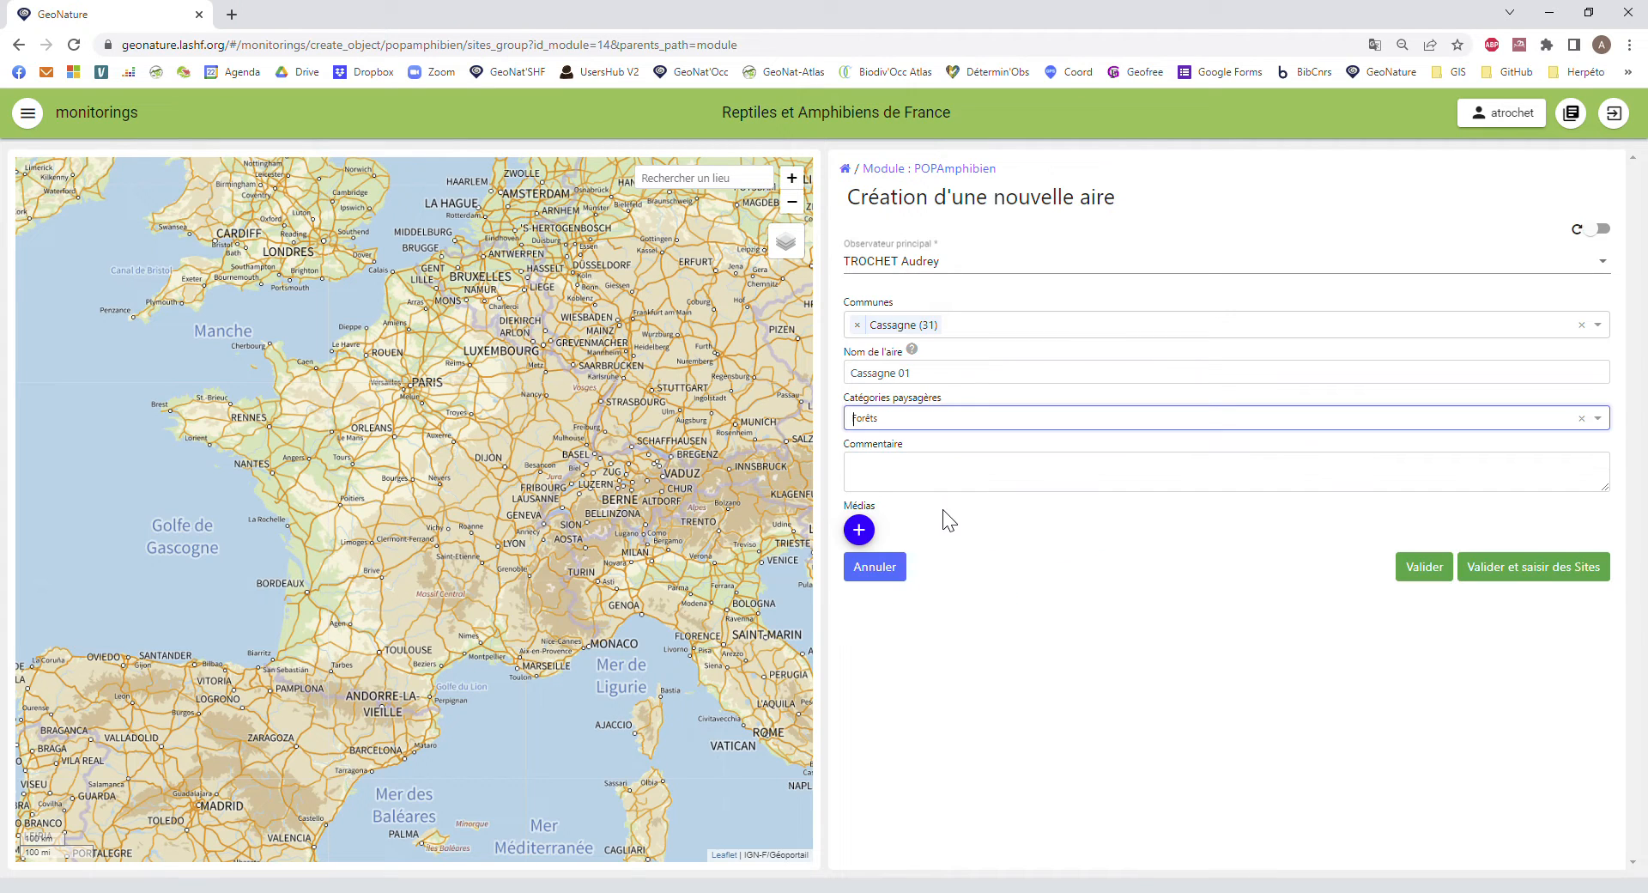
left_click(942, 479)
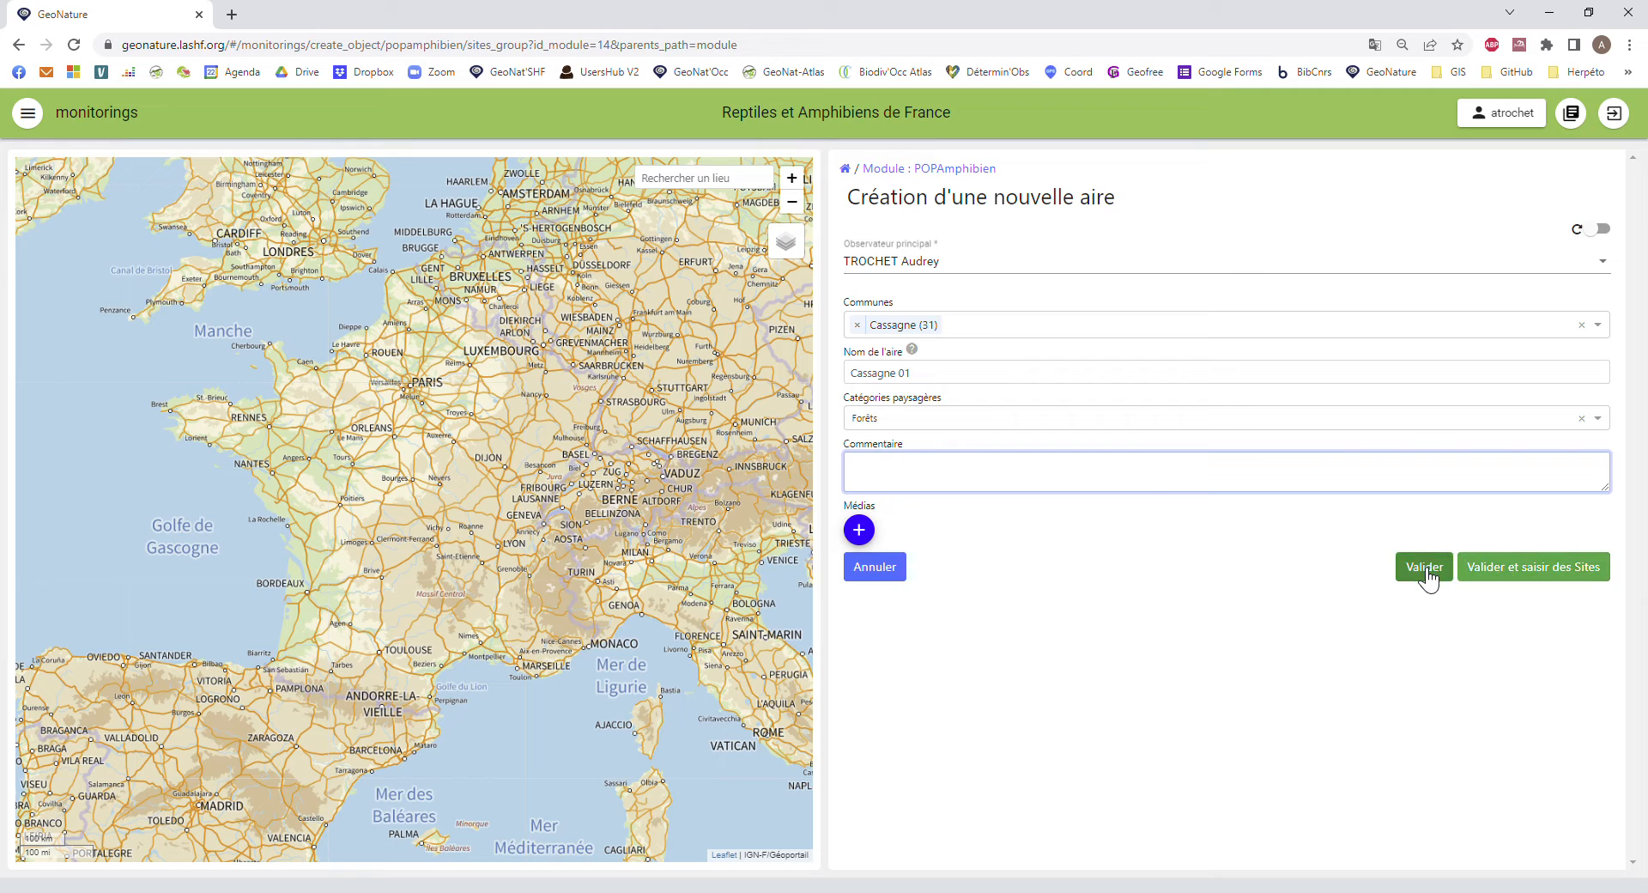
left_click(1520, 581)
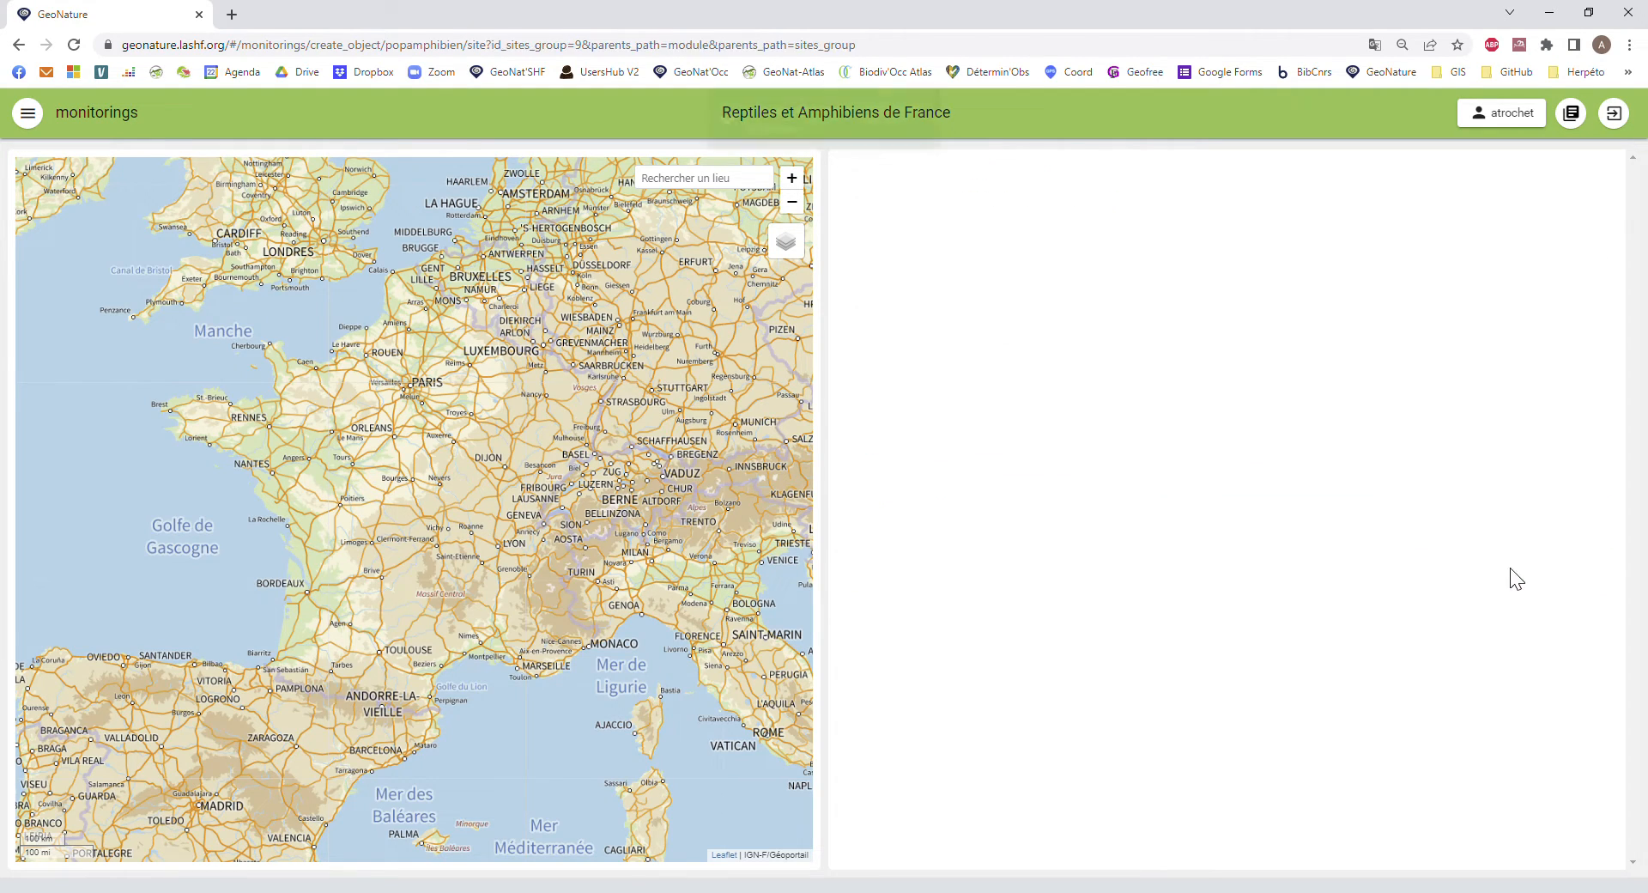
Name the new site C1 and place its marker in Cassagne (Saint-Gaudens, 31260), in parcel 0331 east of Rue de la Mairie.
left_click(1003, 399)
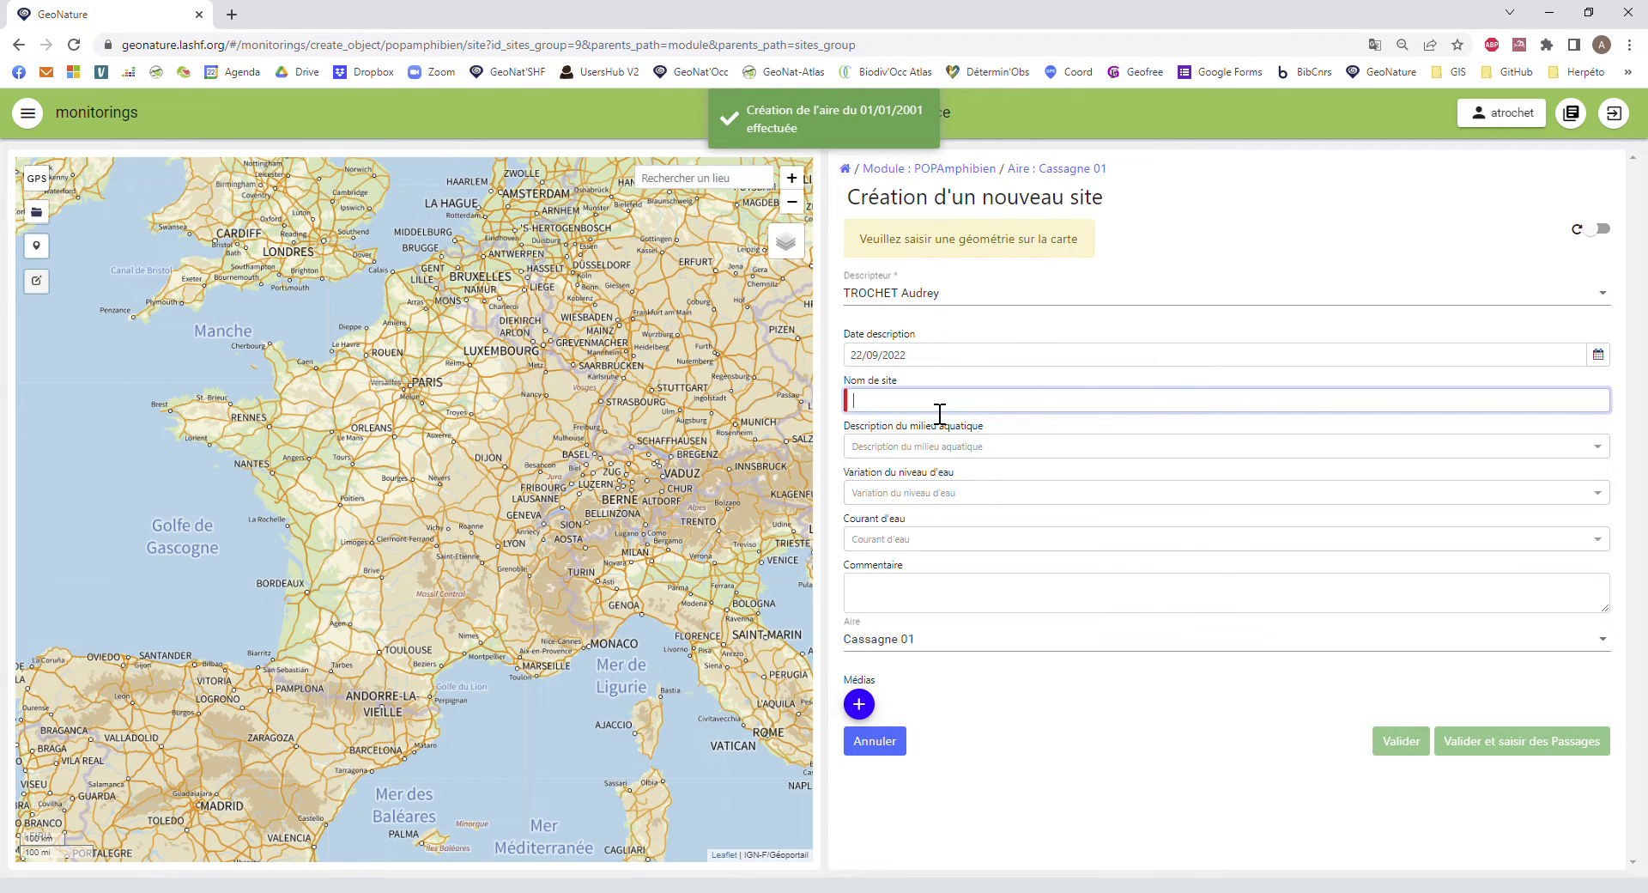
type("C1")
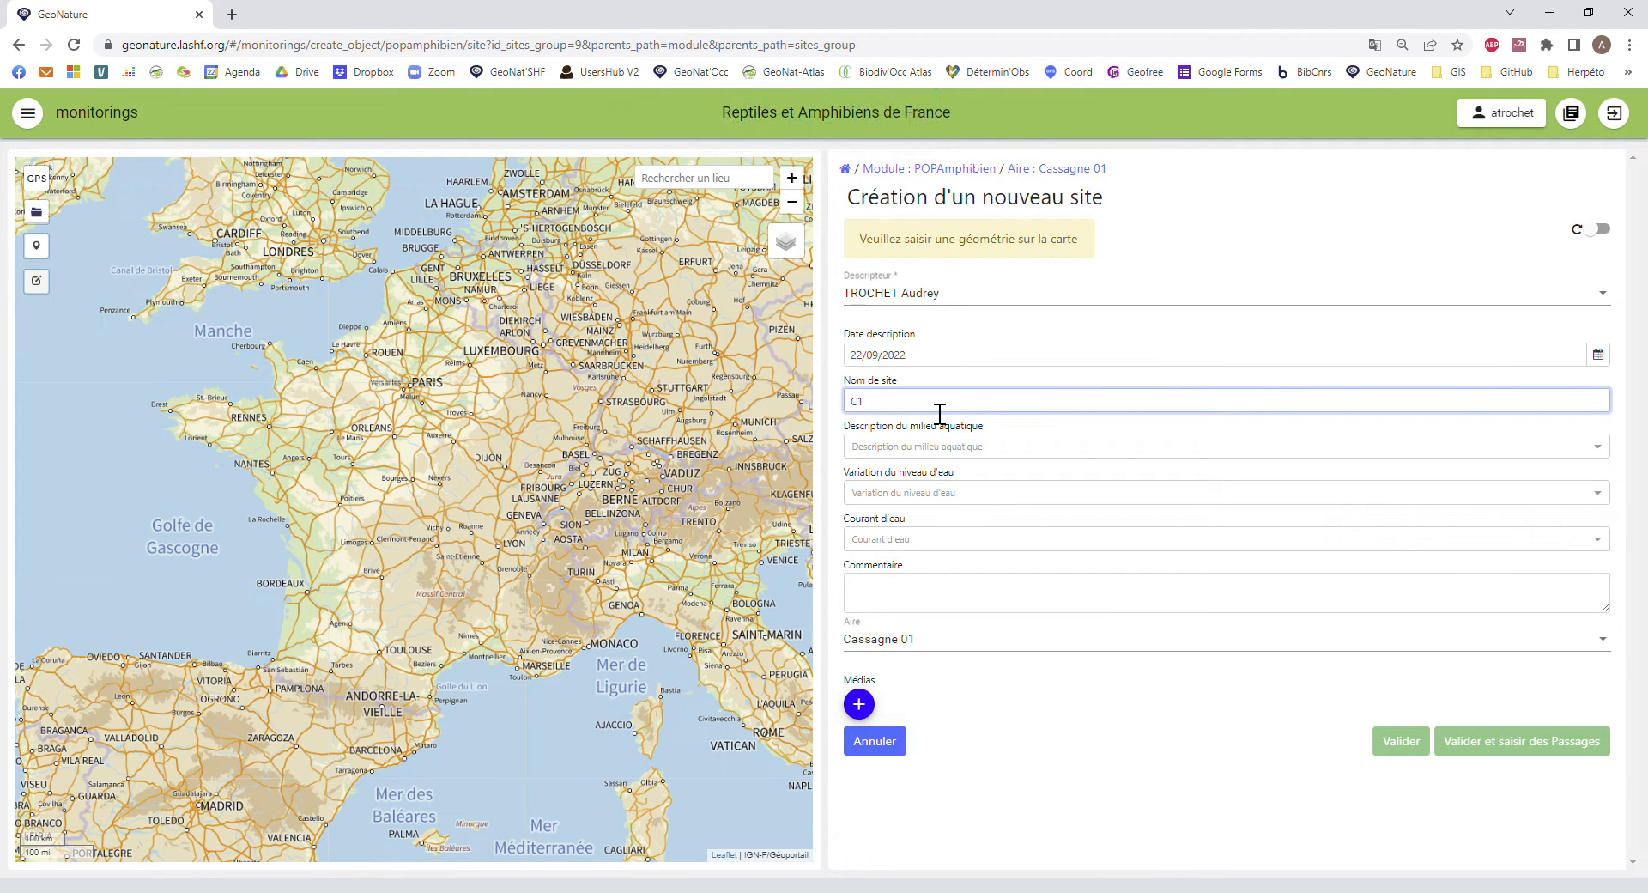
left_click(36, 246)
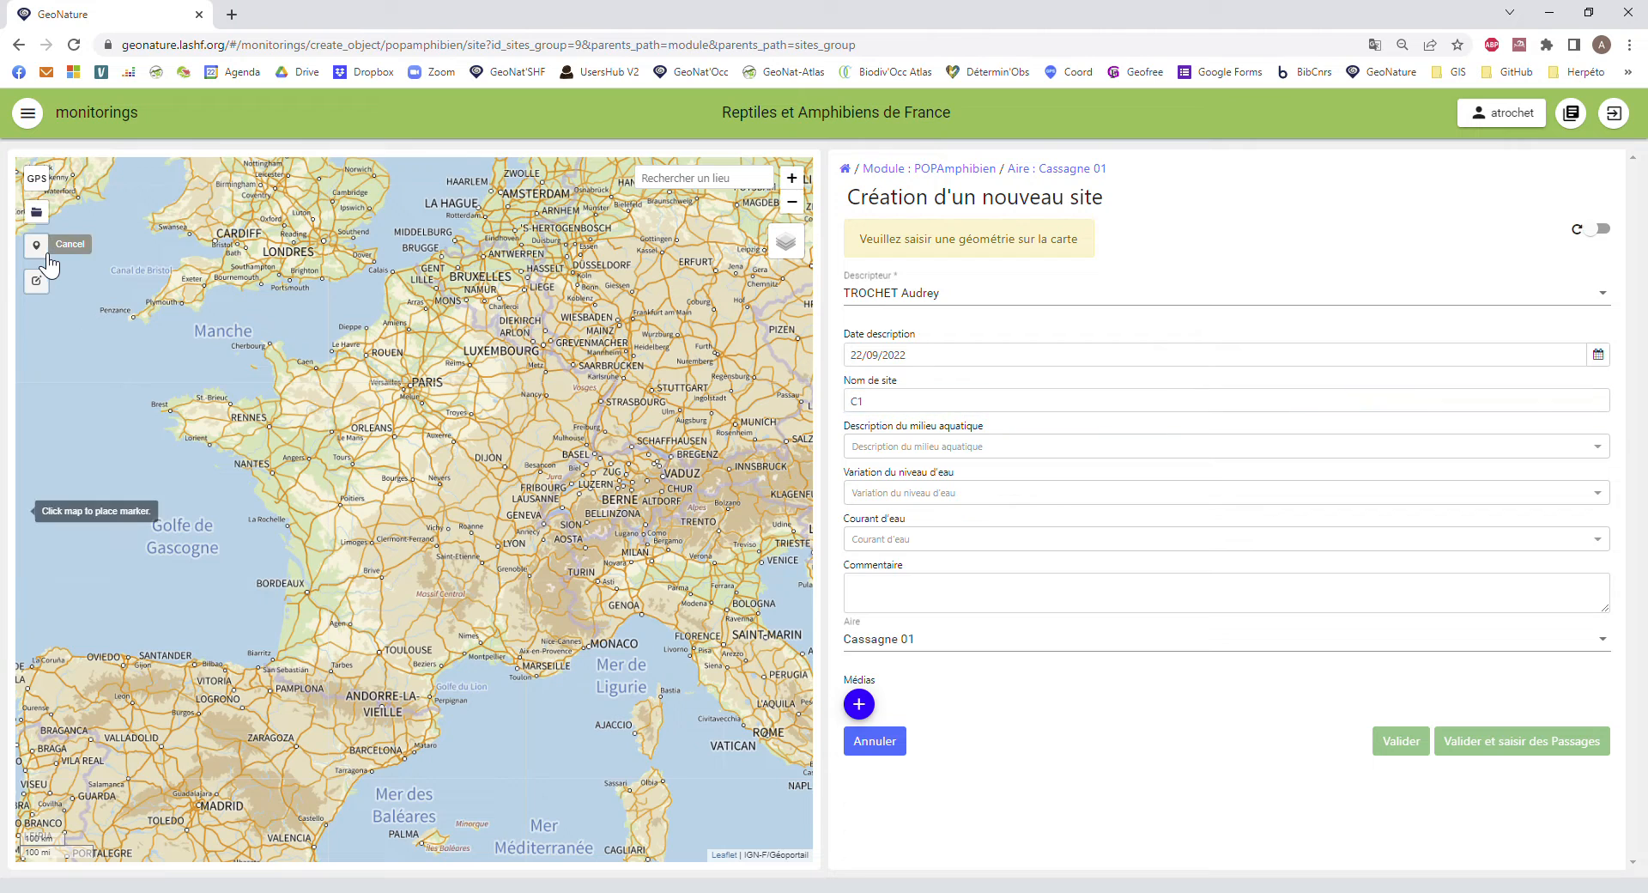
left_click(738, 191)
type("cassagne")
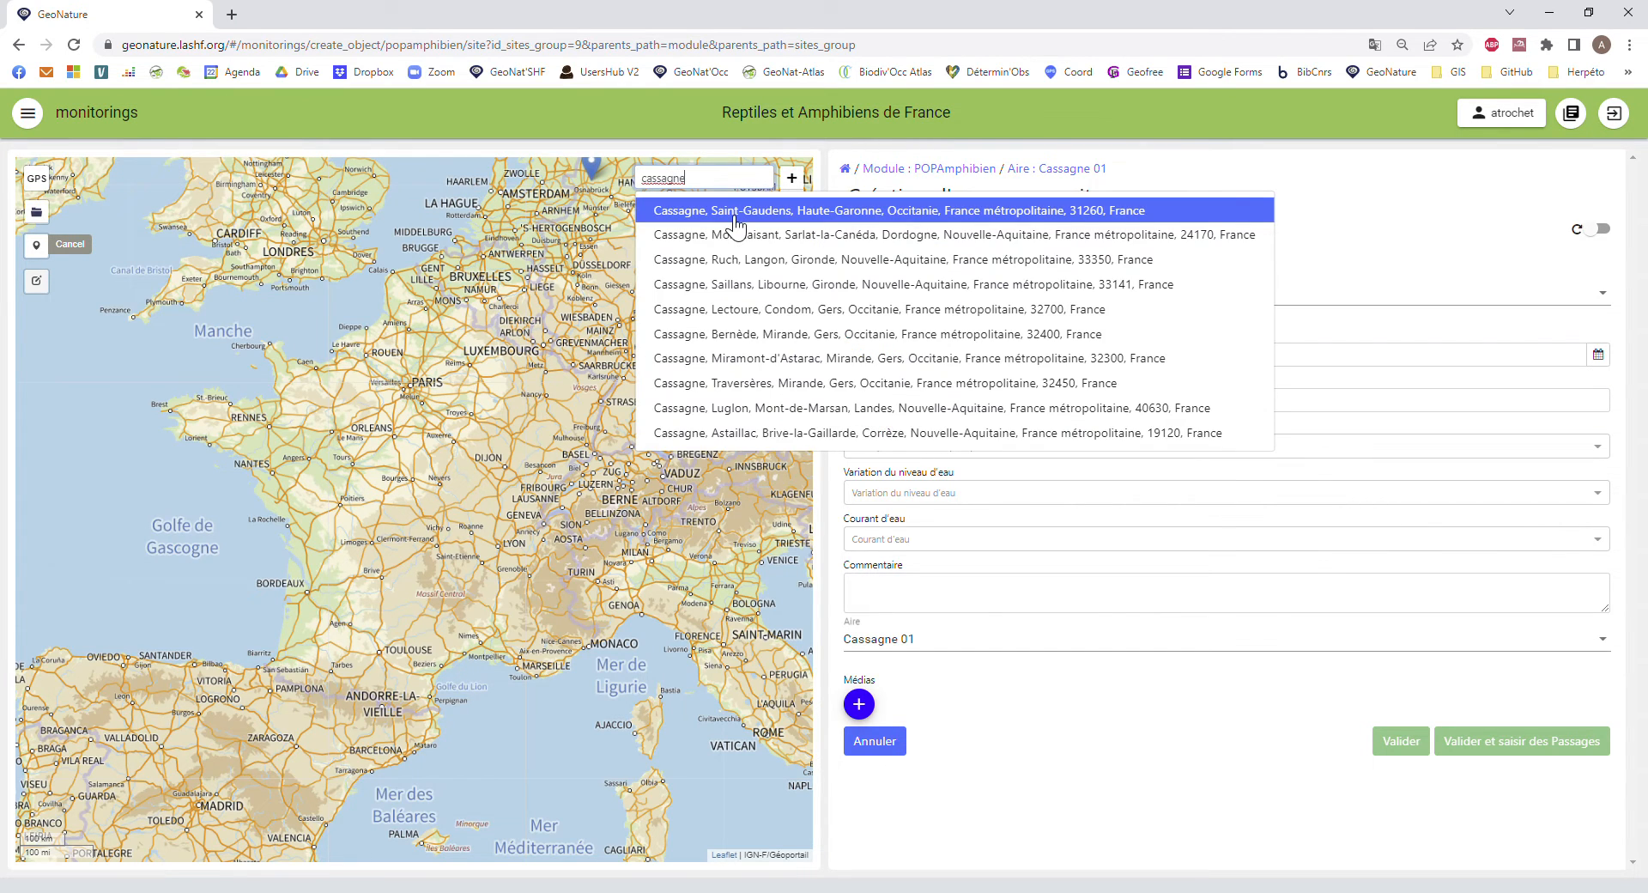
left_click(725, 214)
scroll(386, 601, "up", 4)
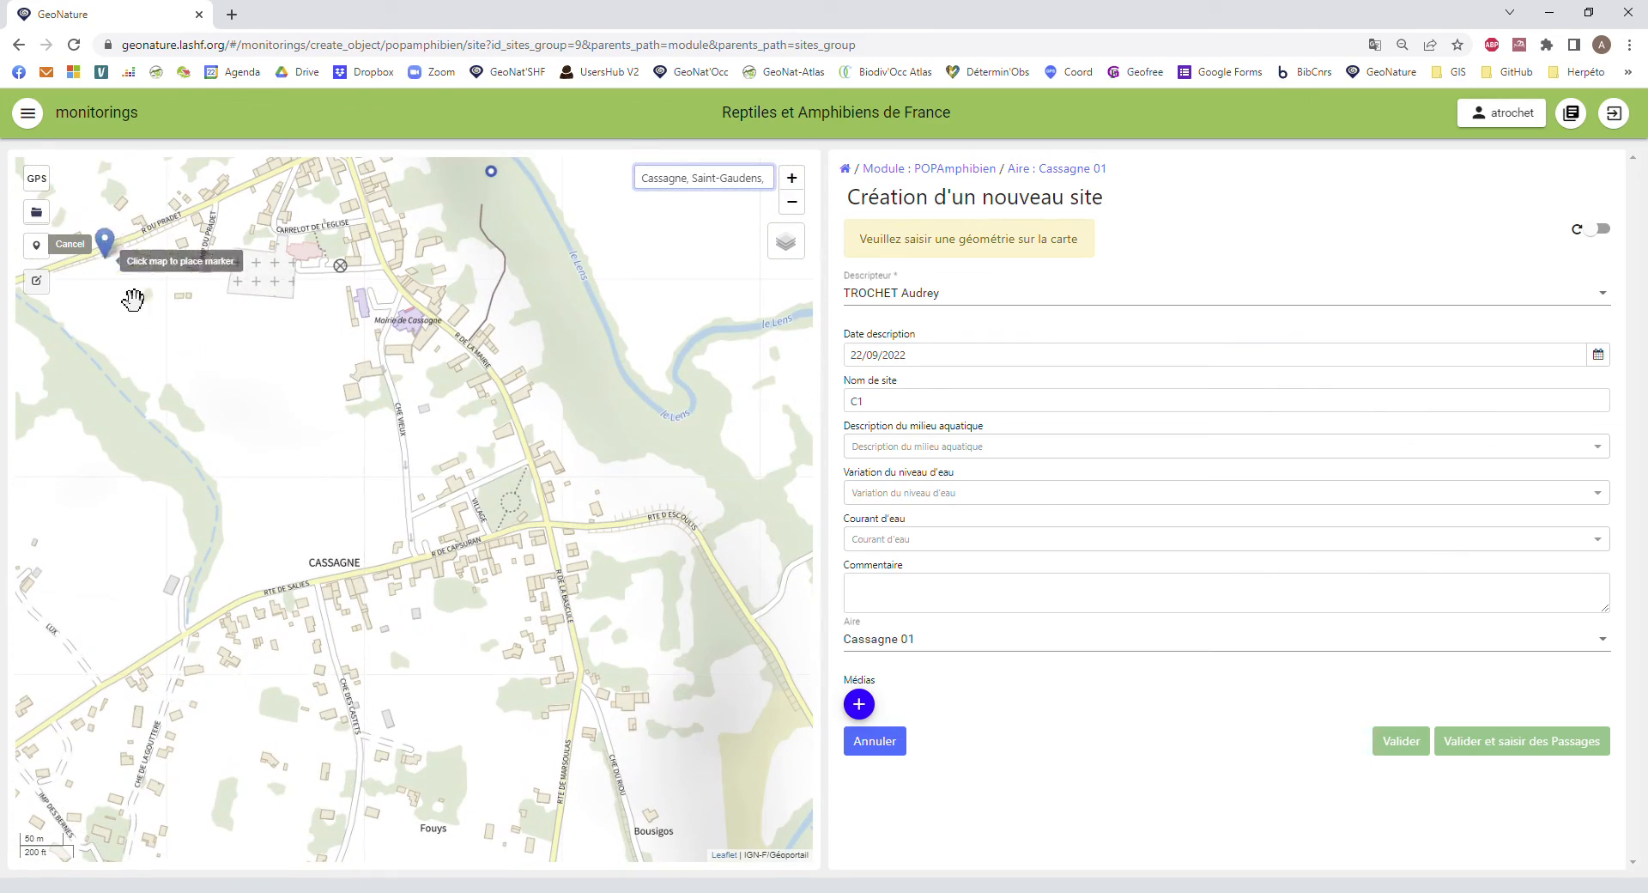
scroll(515, 331, "up", 1)
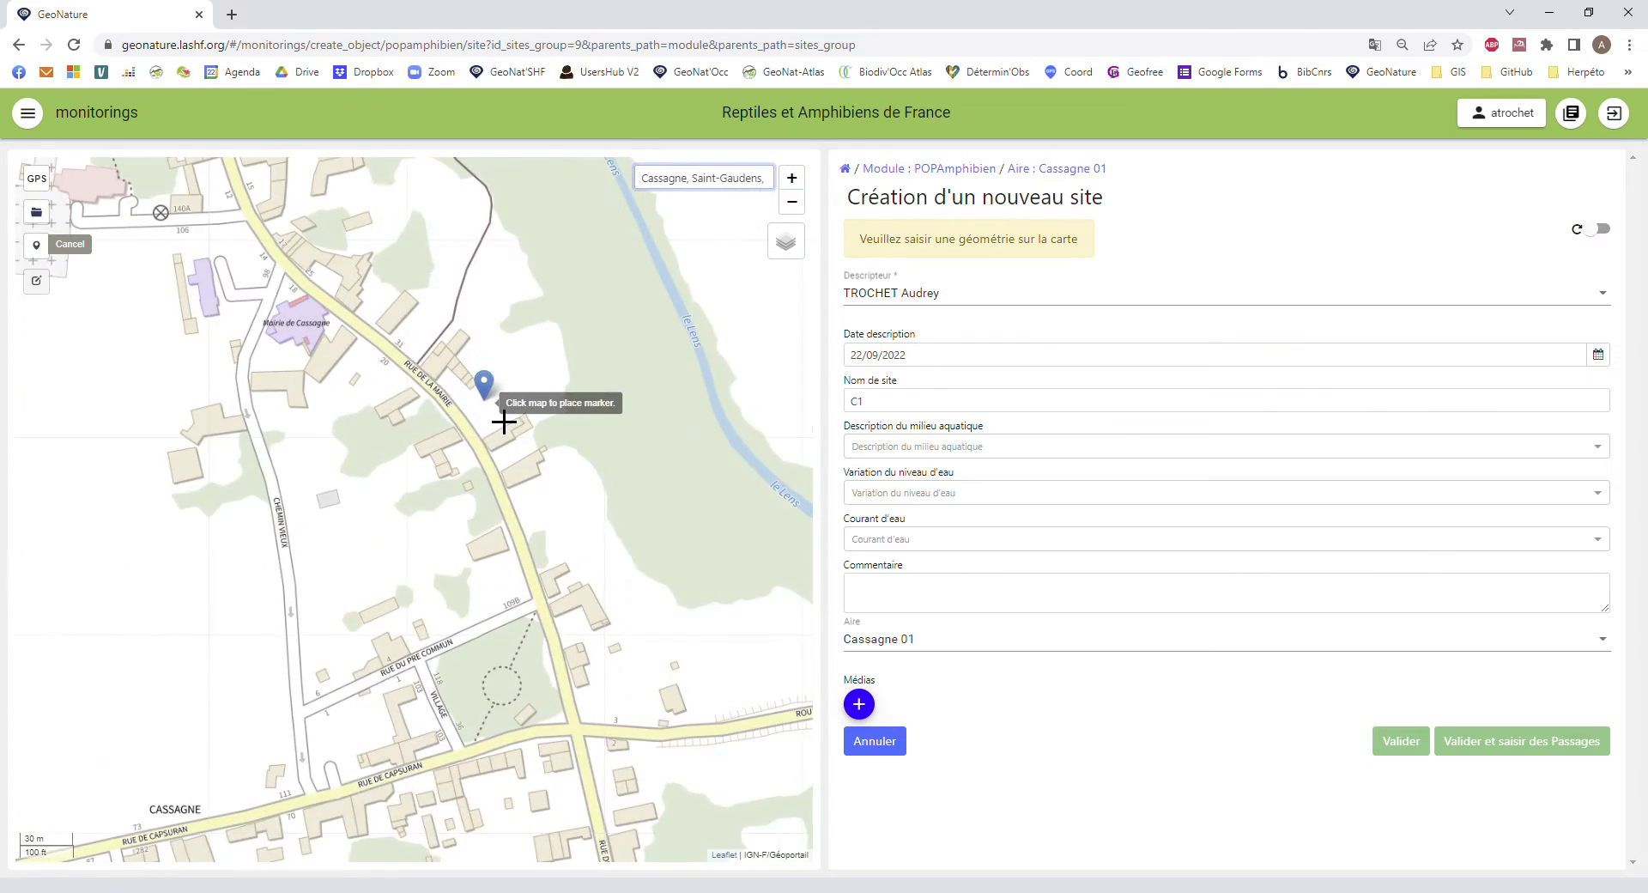
scroll(506, 404, "up", 1)
left_click(567, 403)
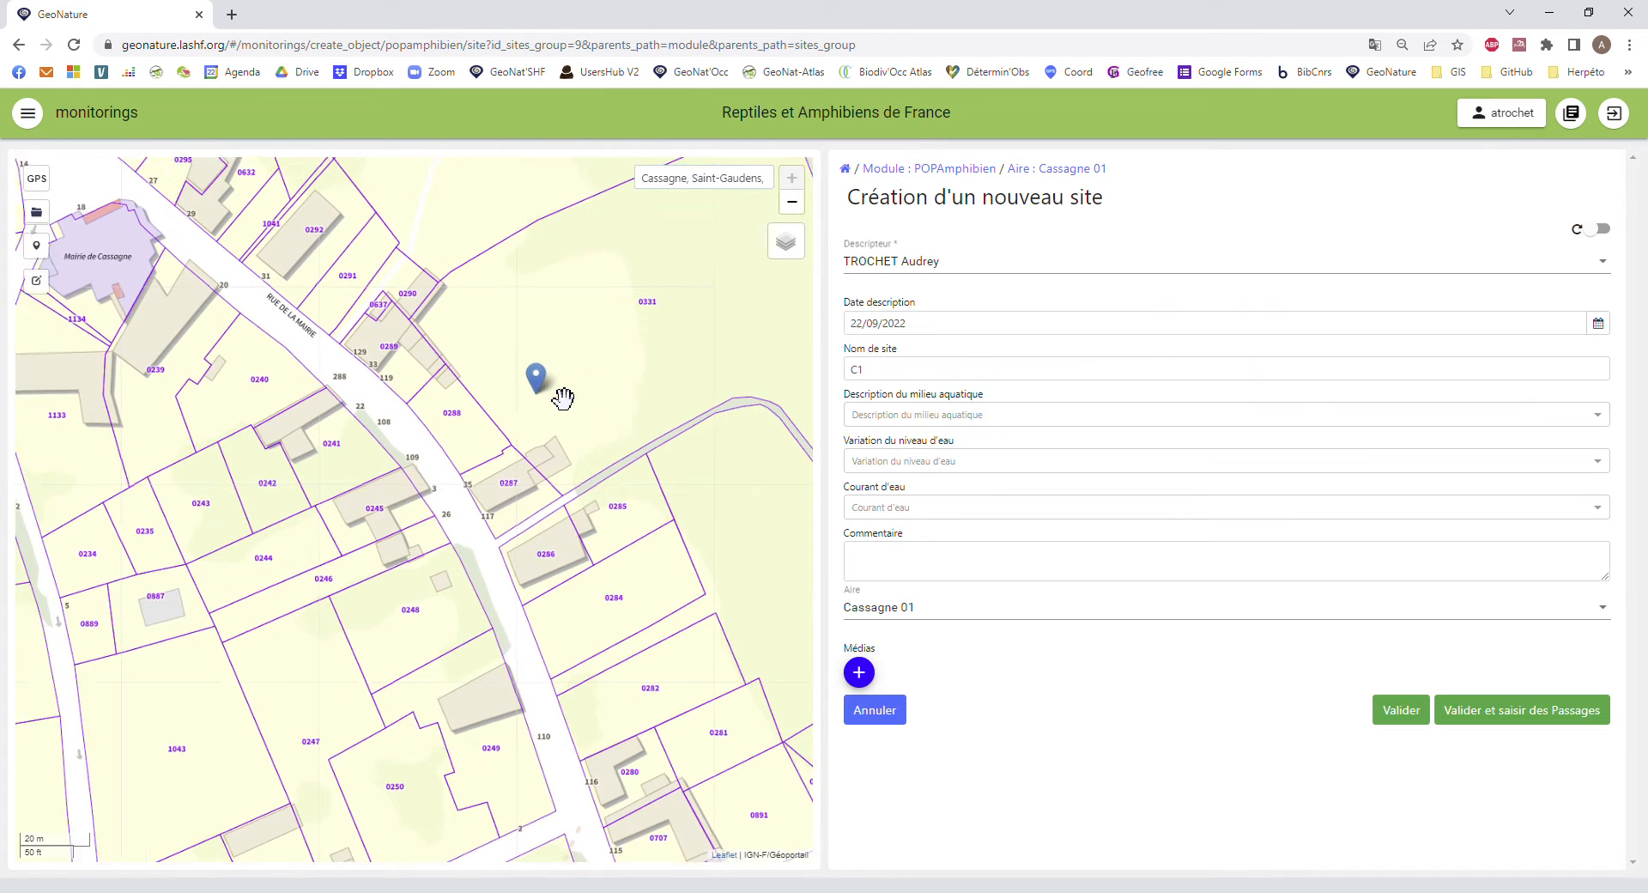
Set site C1's habitat to Mare (- de 50 m²), water variation to Inconnu and current to Aucun (eau stagnante), and save it with chained entry enabled.
left_click(953, 415)
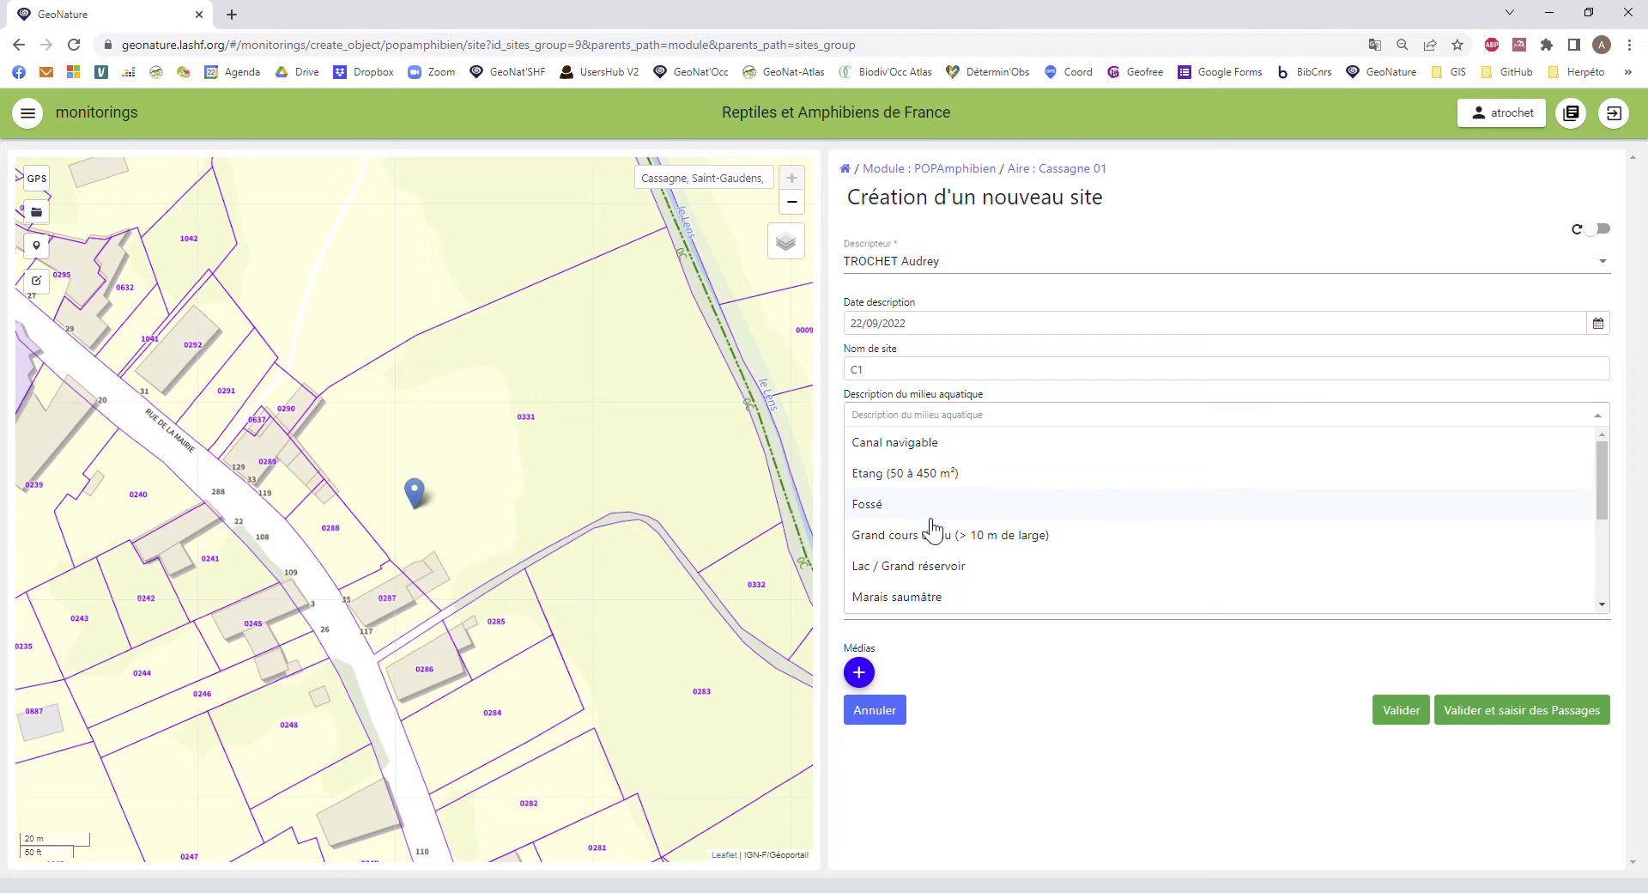
scroll(931, 569, "down", 1)
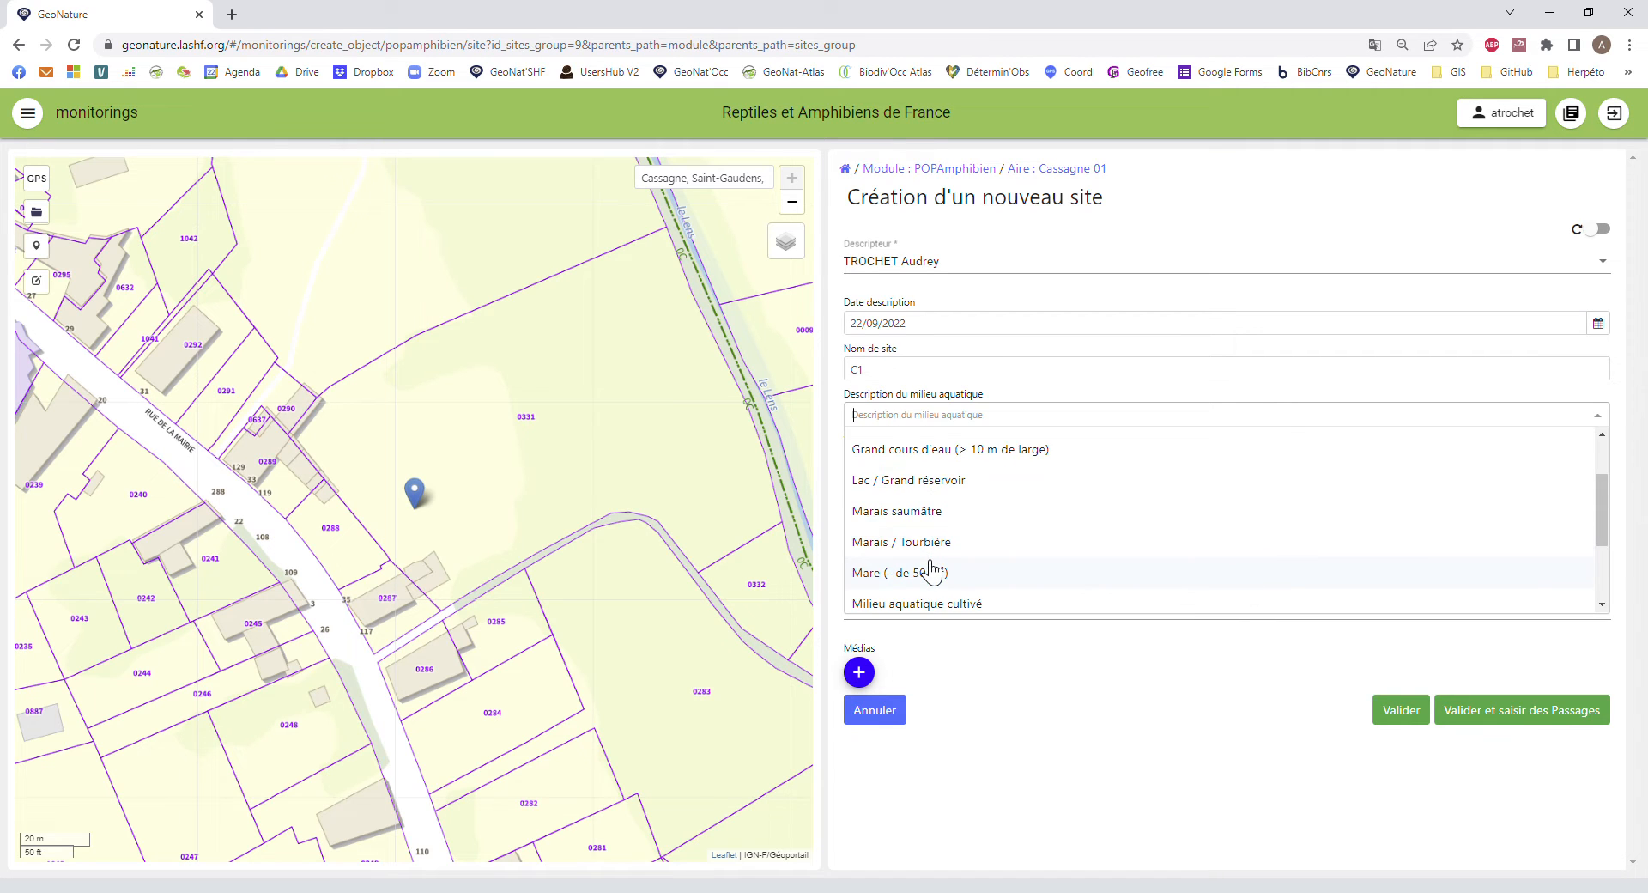
left_click(932, 569)
left_click(915, 461)
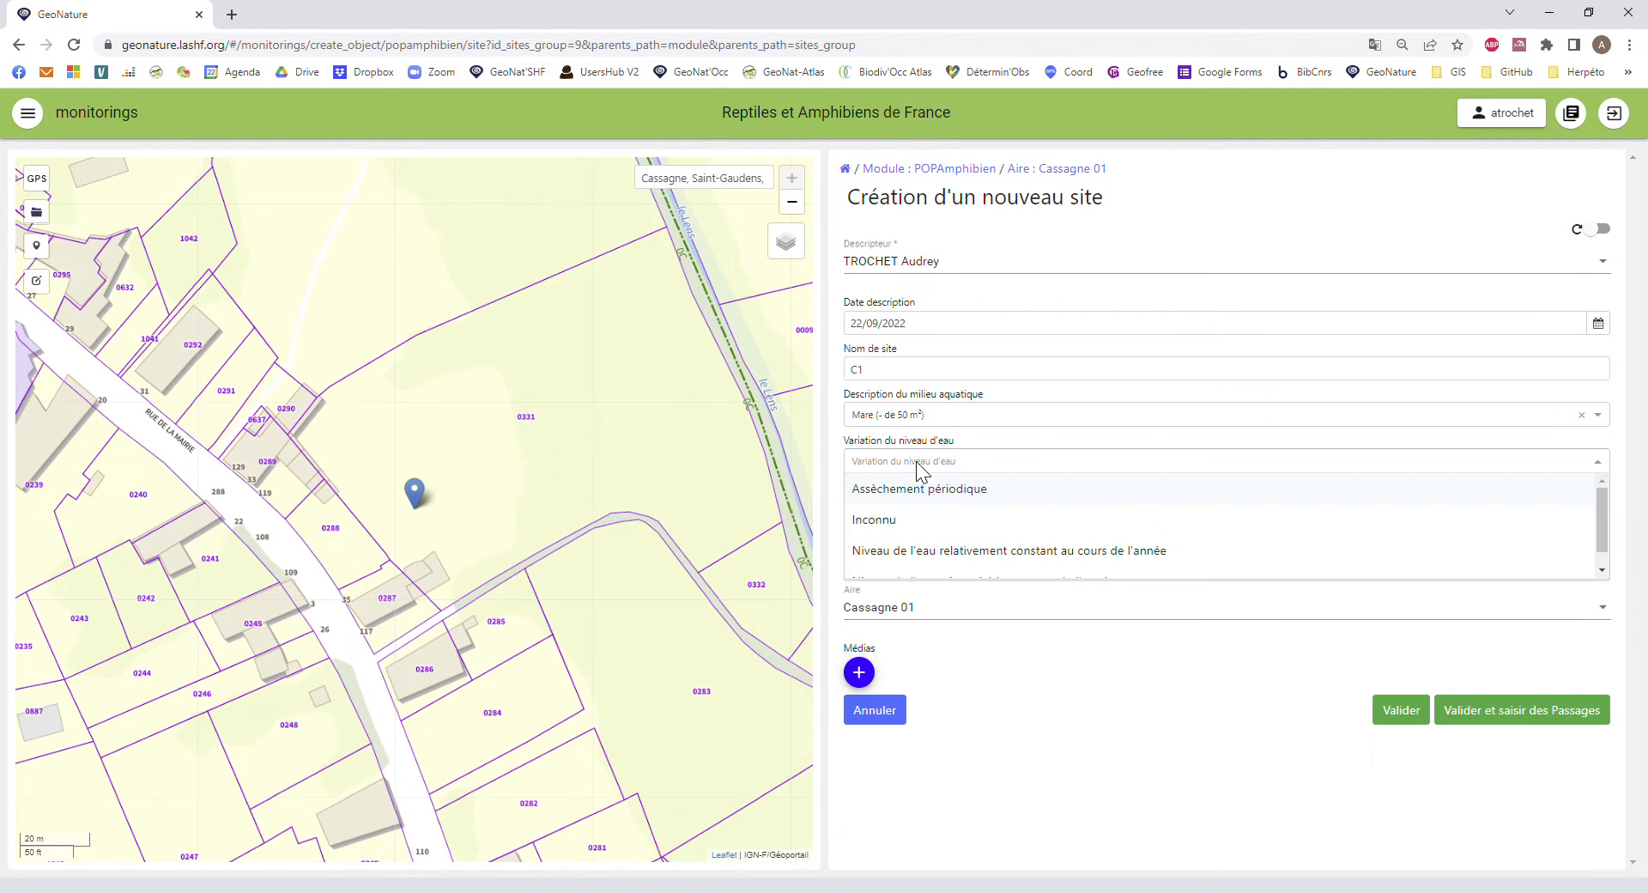
left_click(913, 526)
left_click(927, 514)
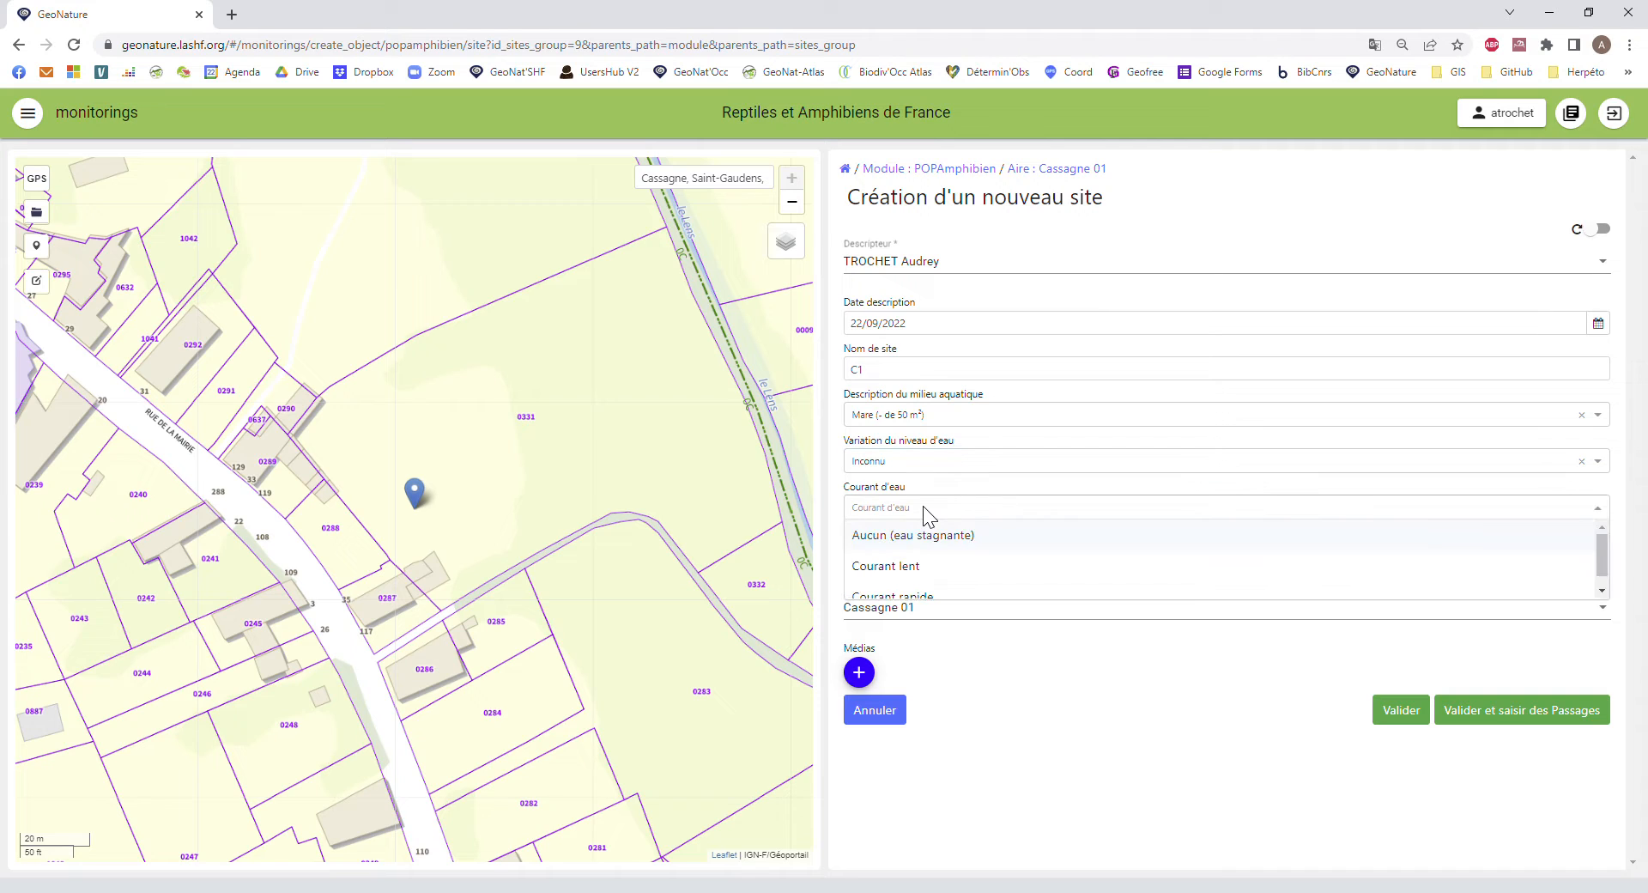
left_click(948, 535)
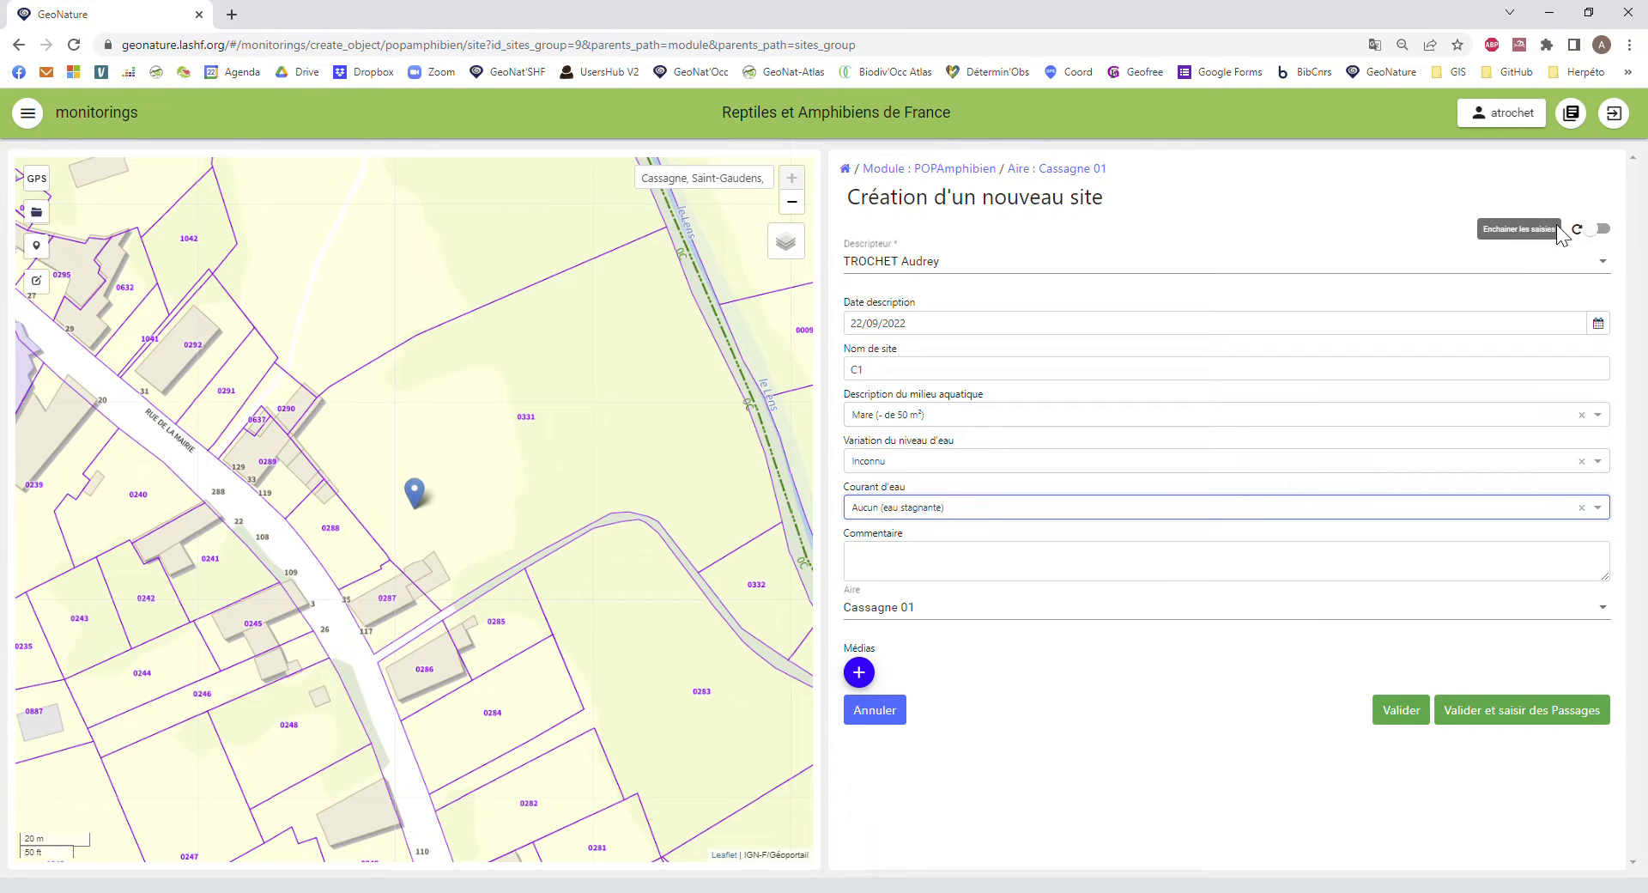
left_click(1605, 230)
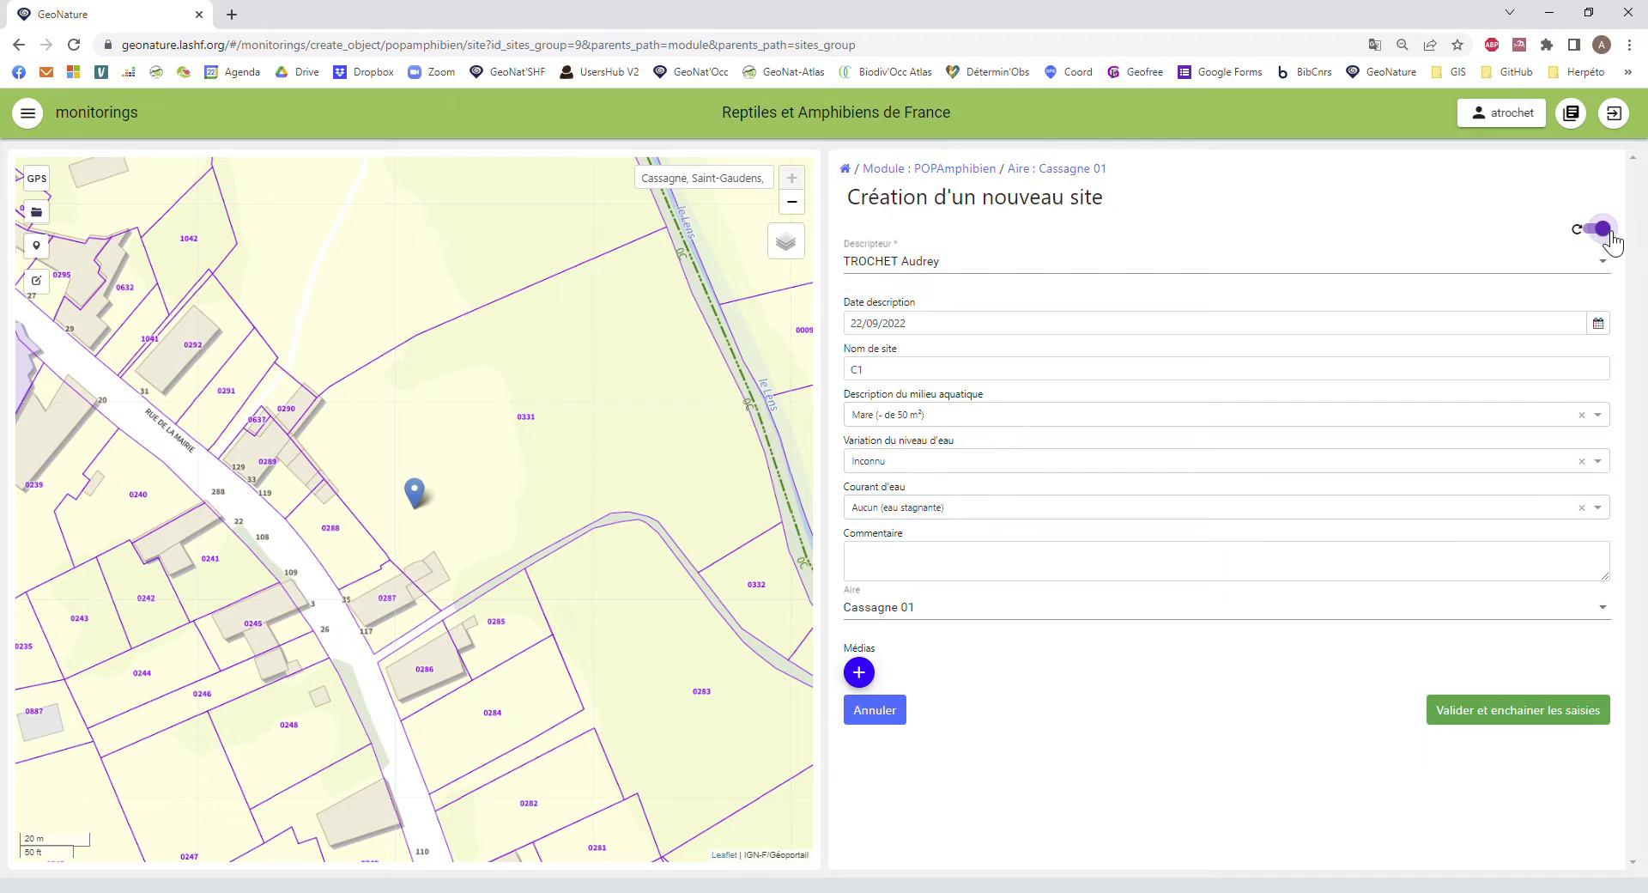
left_click(1504, 719)
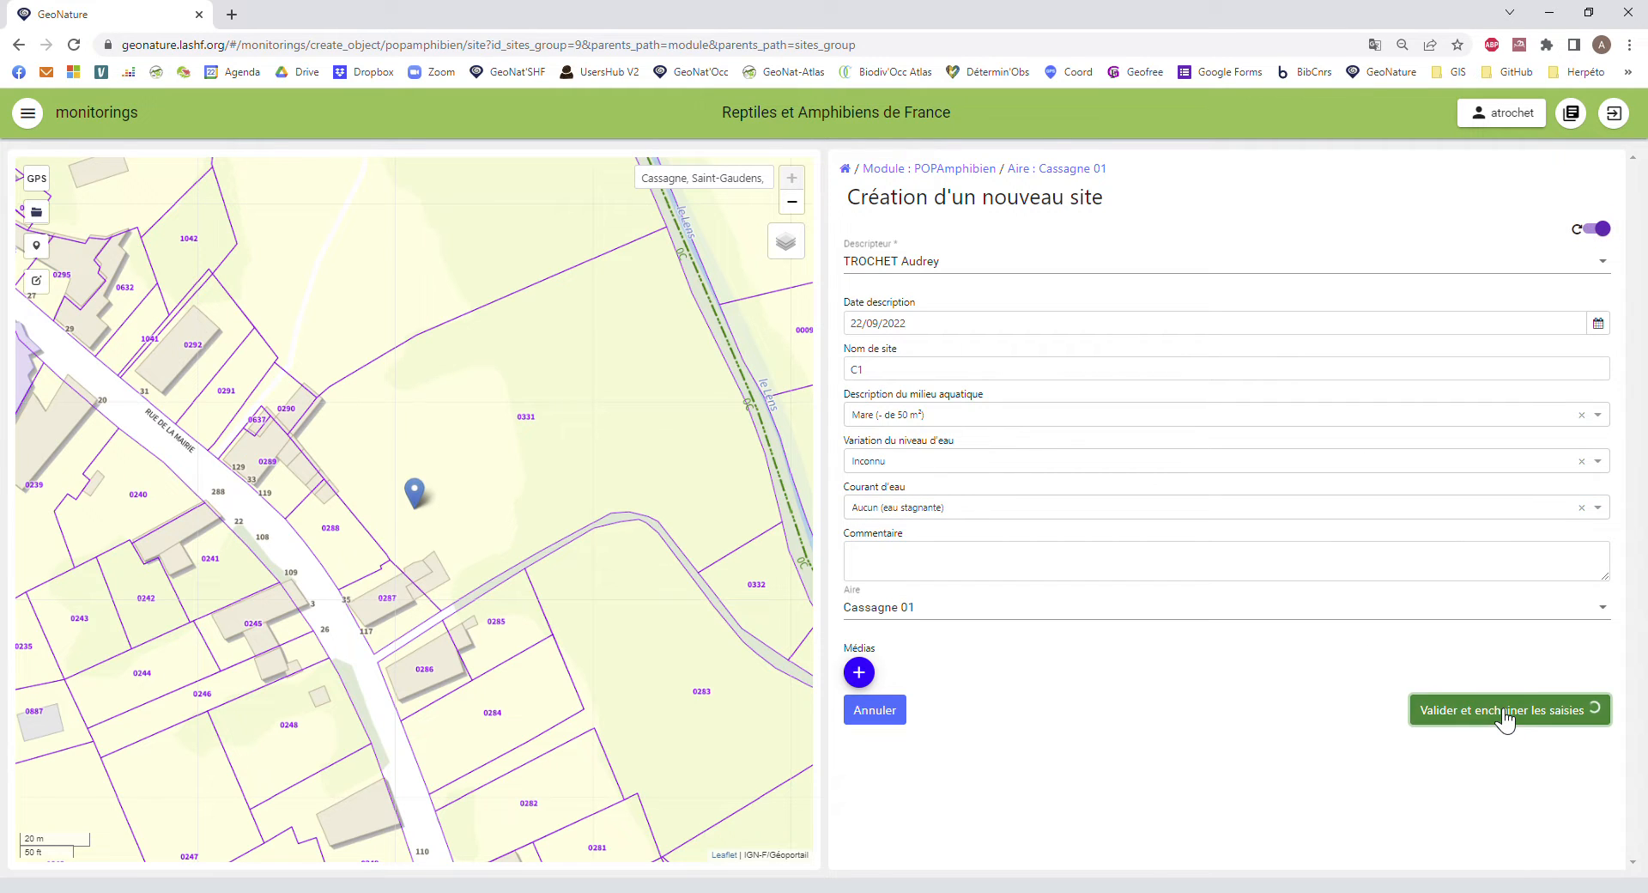
Fill in the next site as C2, with habitat Mare (- de 50 m²), water level variation Inconnu and current Aucun (eau stagnante).
left_click(924, 401)
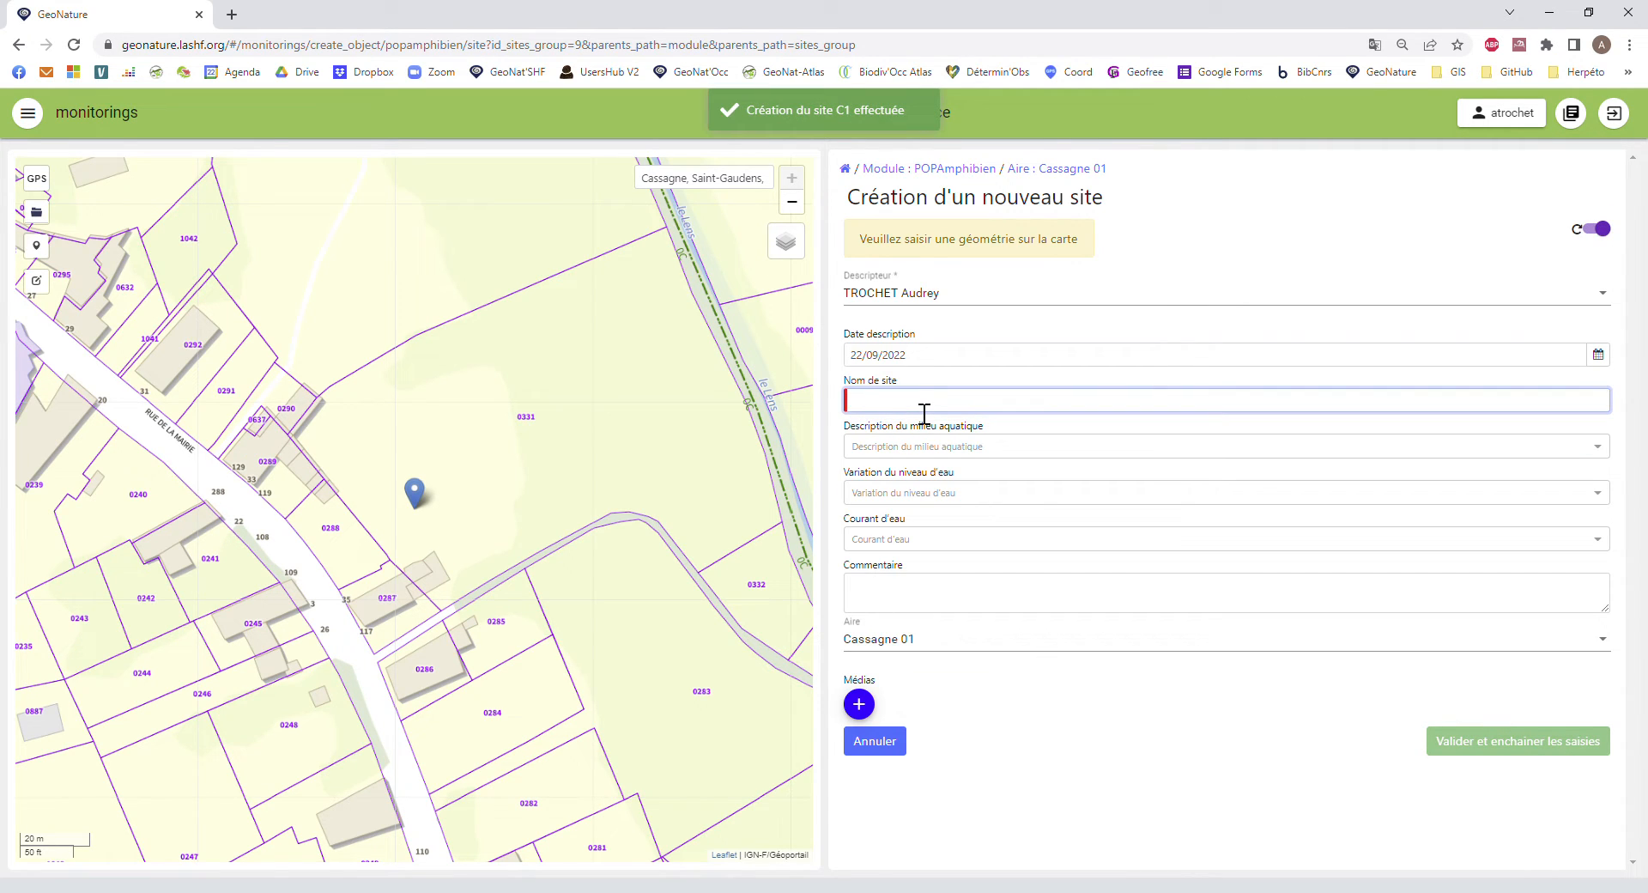
type("C2")
left_click(929, 446)
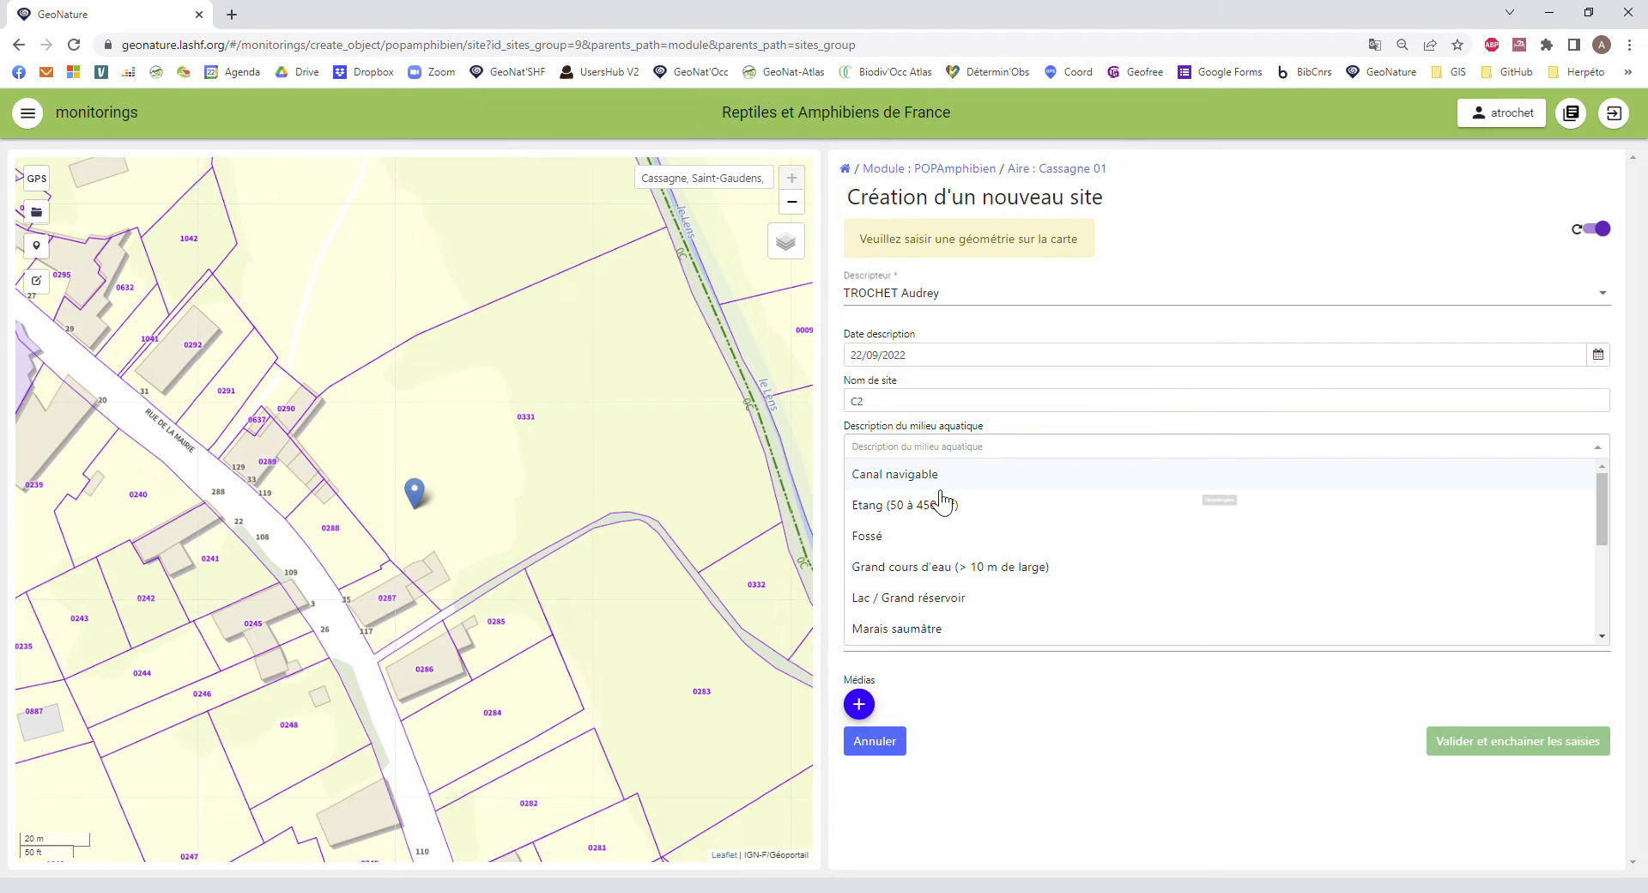
scroll(932, 567, "down", 5)
left_click(935, 523)
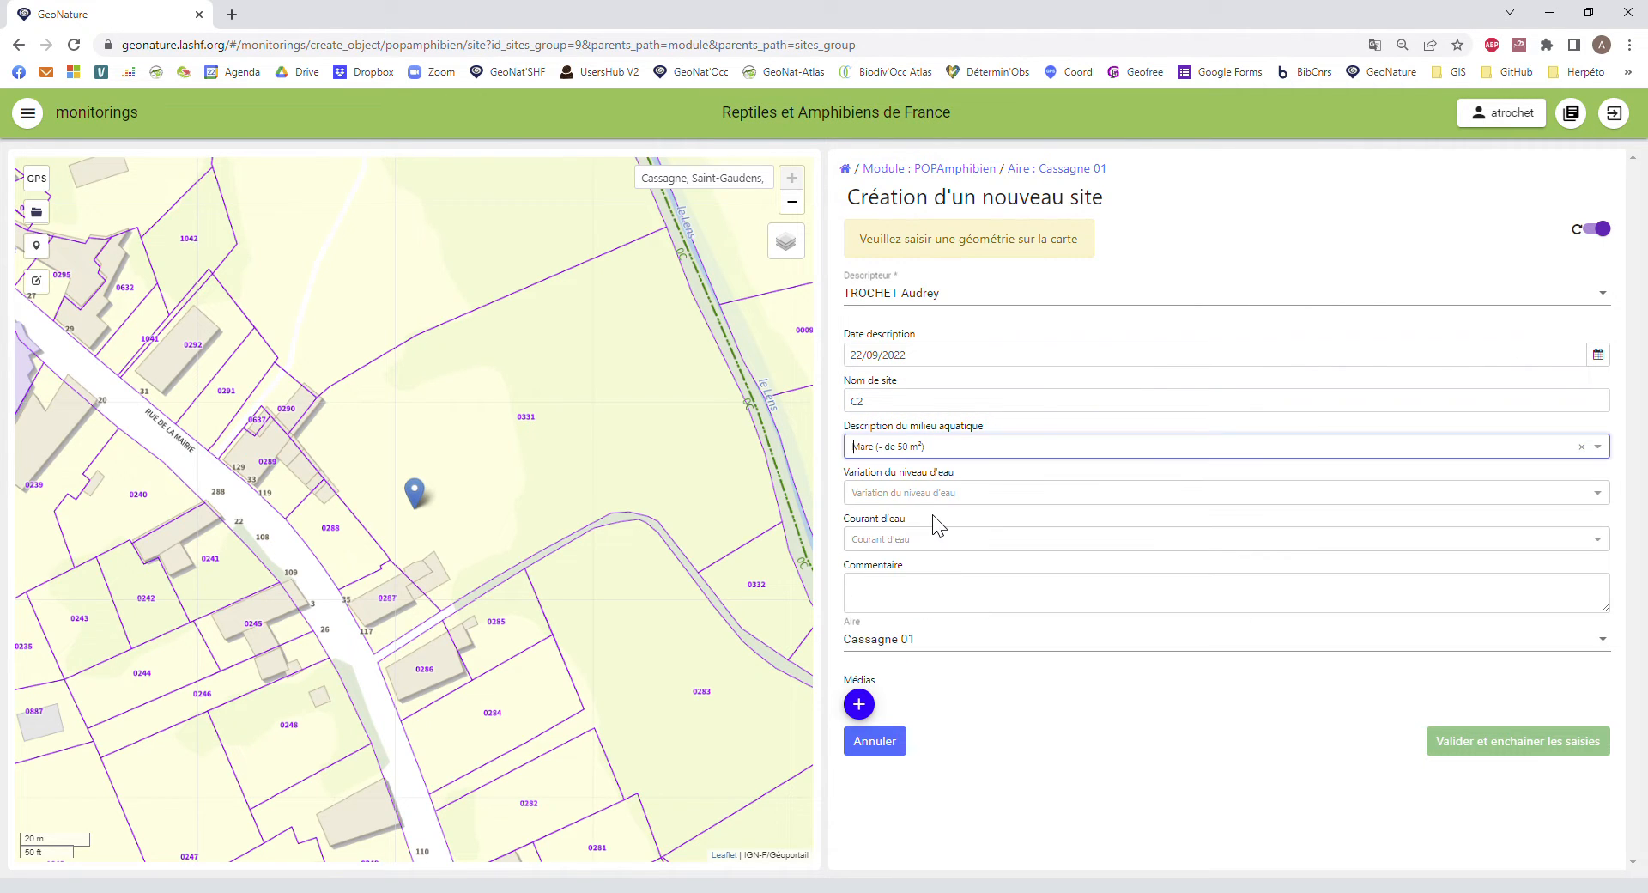
left_click(920, 501)
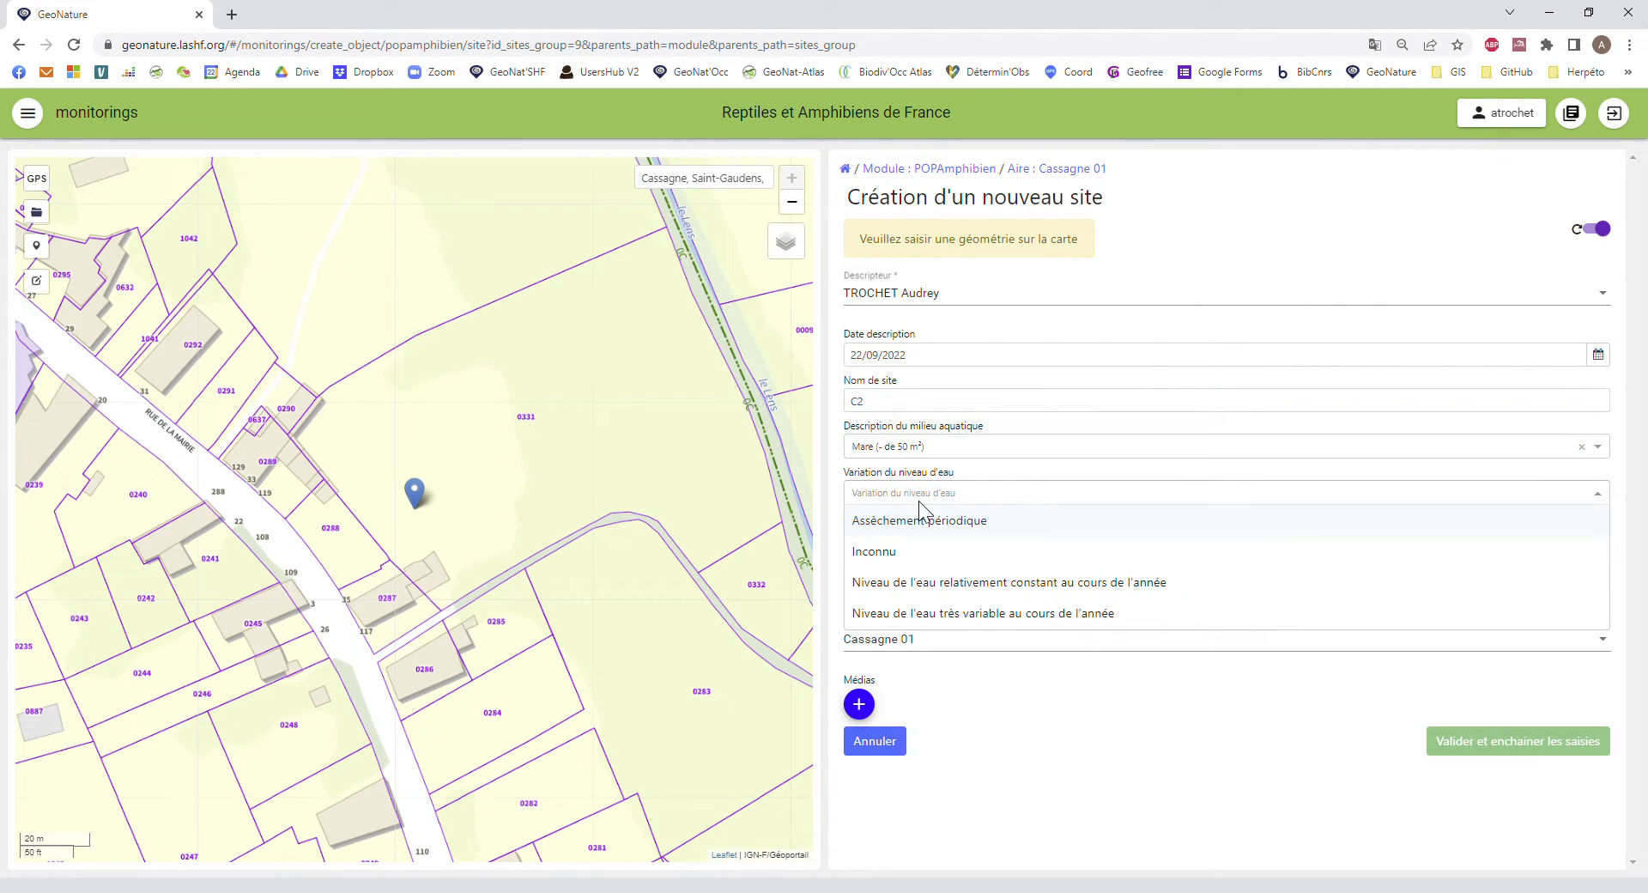
left_click(957, 552)
left_click(905, 541)
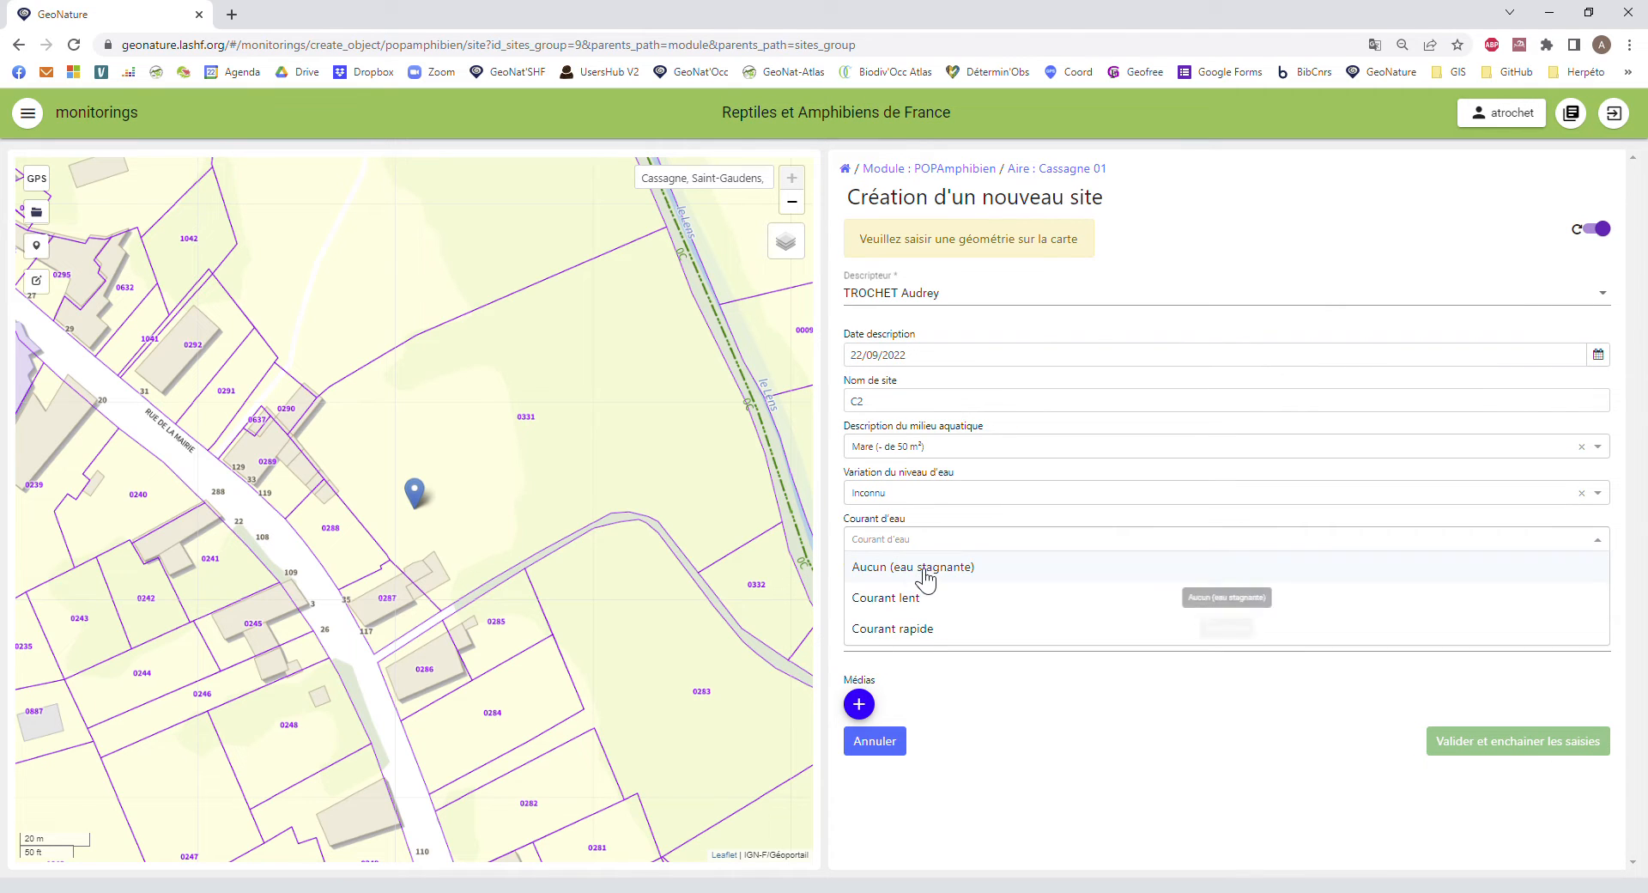
left_click(912, 565)
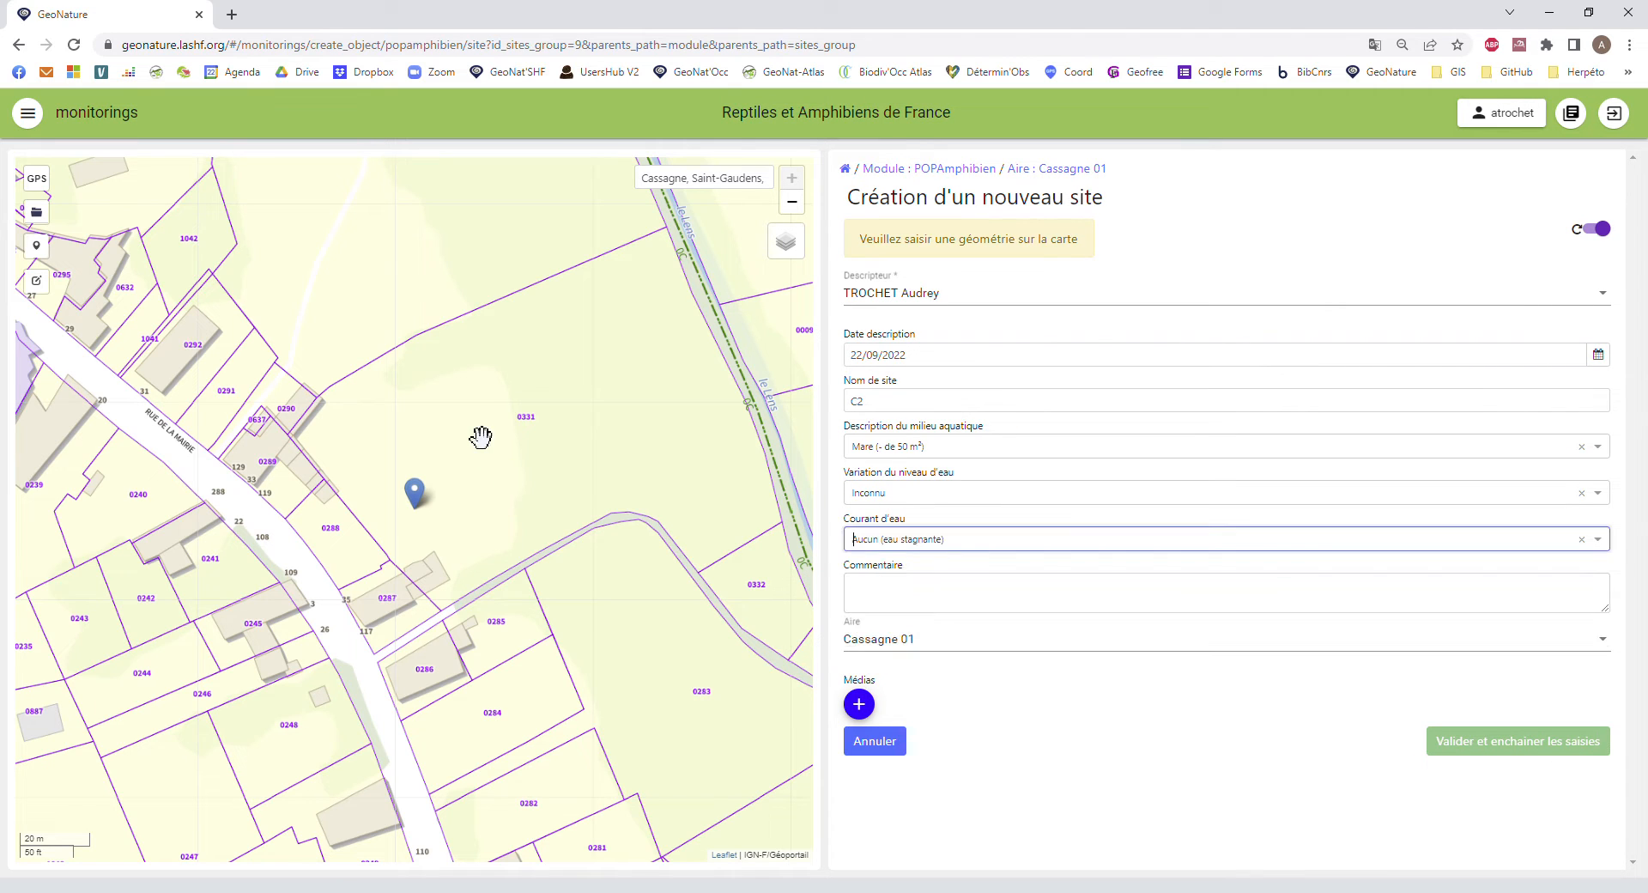
Place site C2's marker northeast of C1 in parcel 0331 and save the site, continuing with chained entry.
left_click(36, 245)
left_click(577, 351)
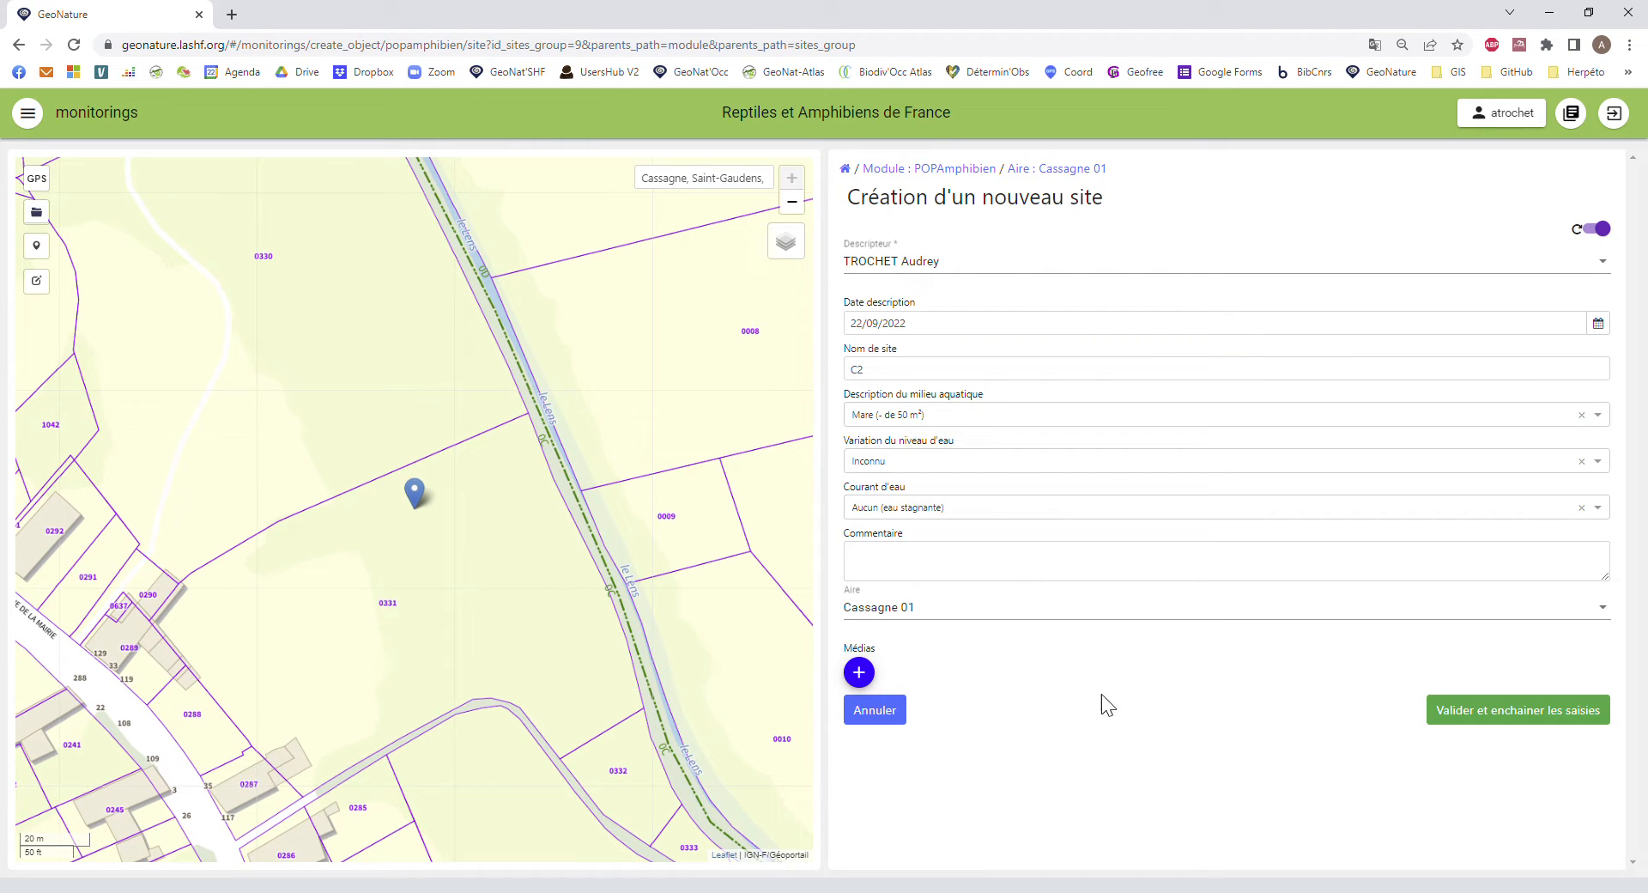
left_click(1488, 712)
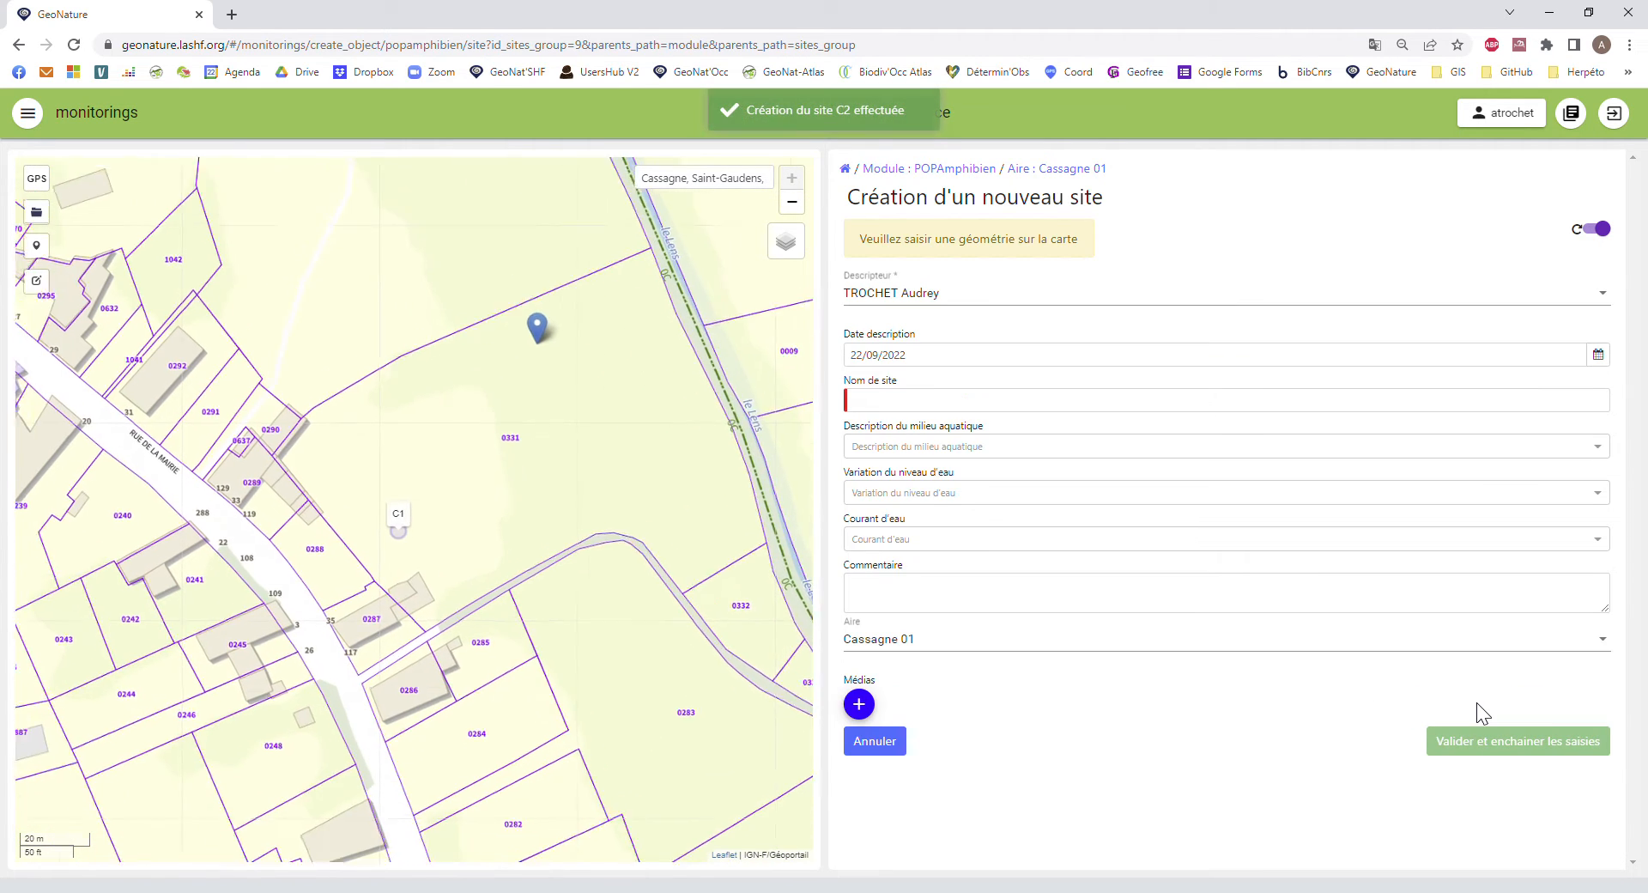
Name the next site C3 and place its marker in parcel 0330, beside the path north of C1.
left_click(905, 404)
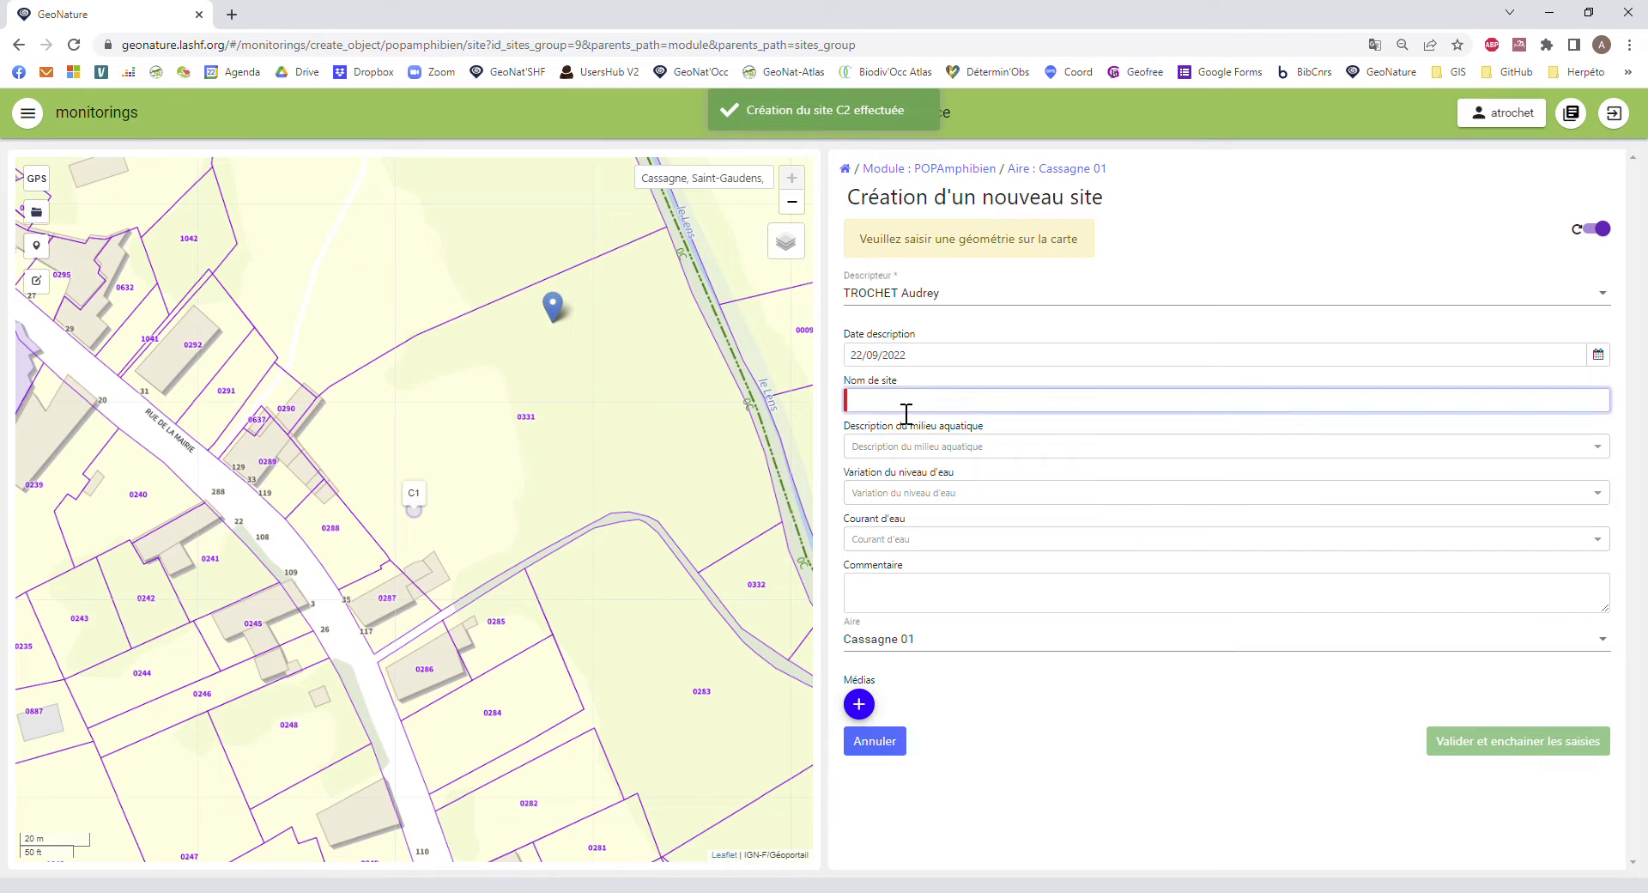
type("C3")
left_click_drag(565, 352, 526, 425)
left_click(36, 245)
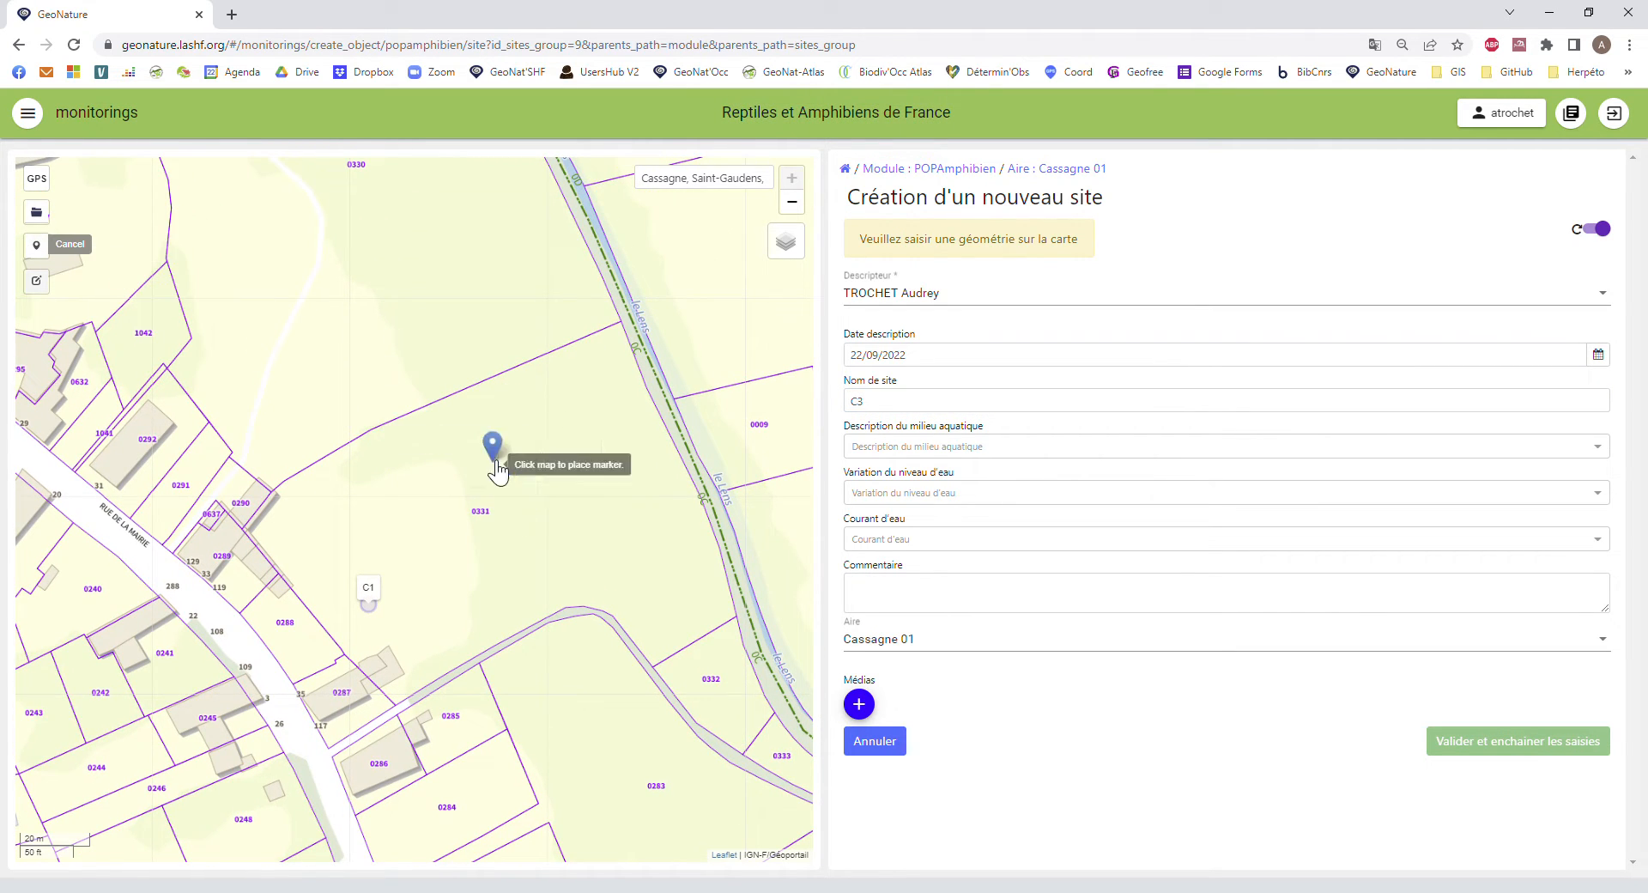
left_click(344, 254)
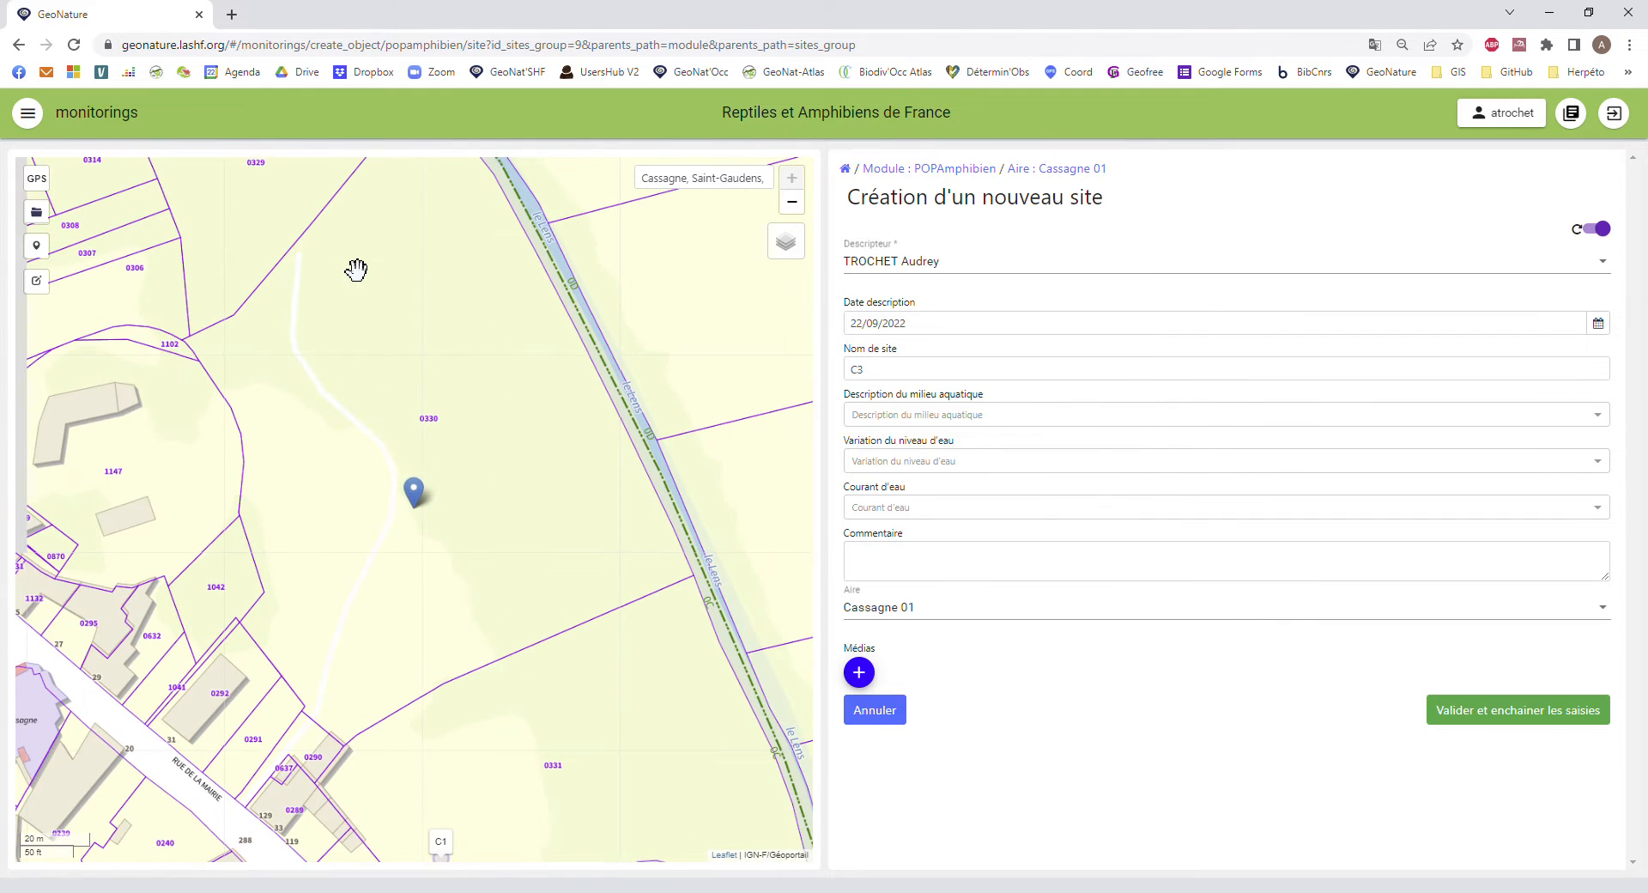
Set C3's habitat to Mare (- de 50 m²), water variation to Inconnu and current to Aucun (eau stagnante), and save it with chained entry disabled.
left_click(902, 463)
left_click(904, 490)
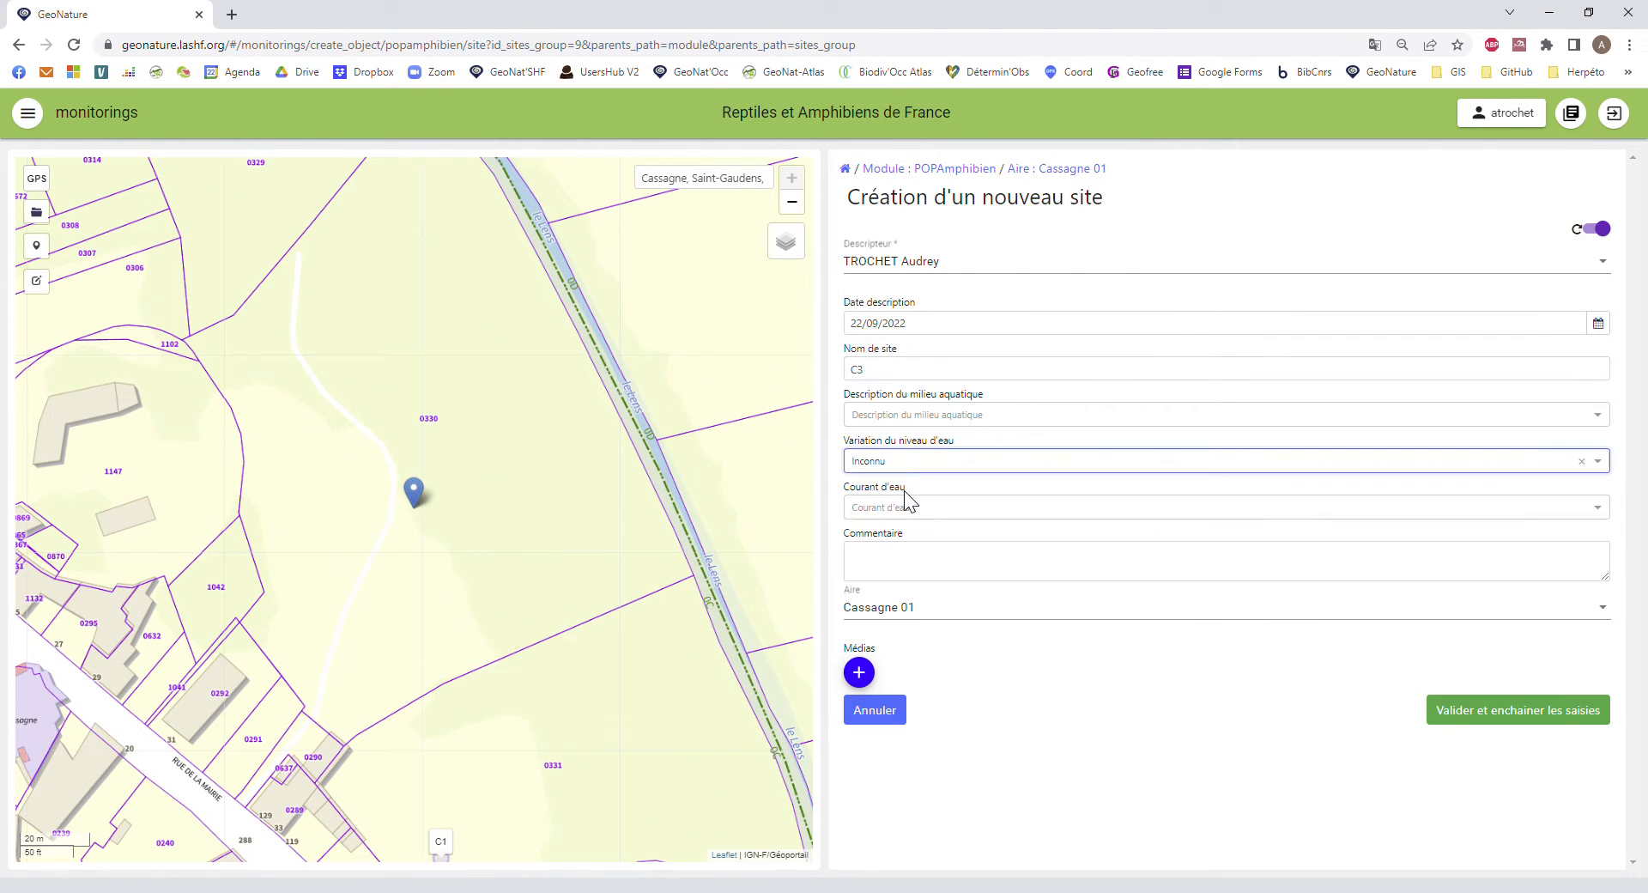
left_click(931, 415)
scroll(961, 515, "down", 2)
left_click(966, 571)
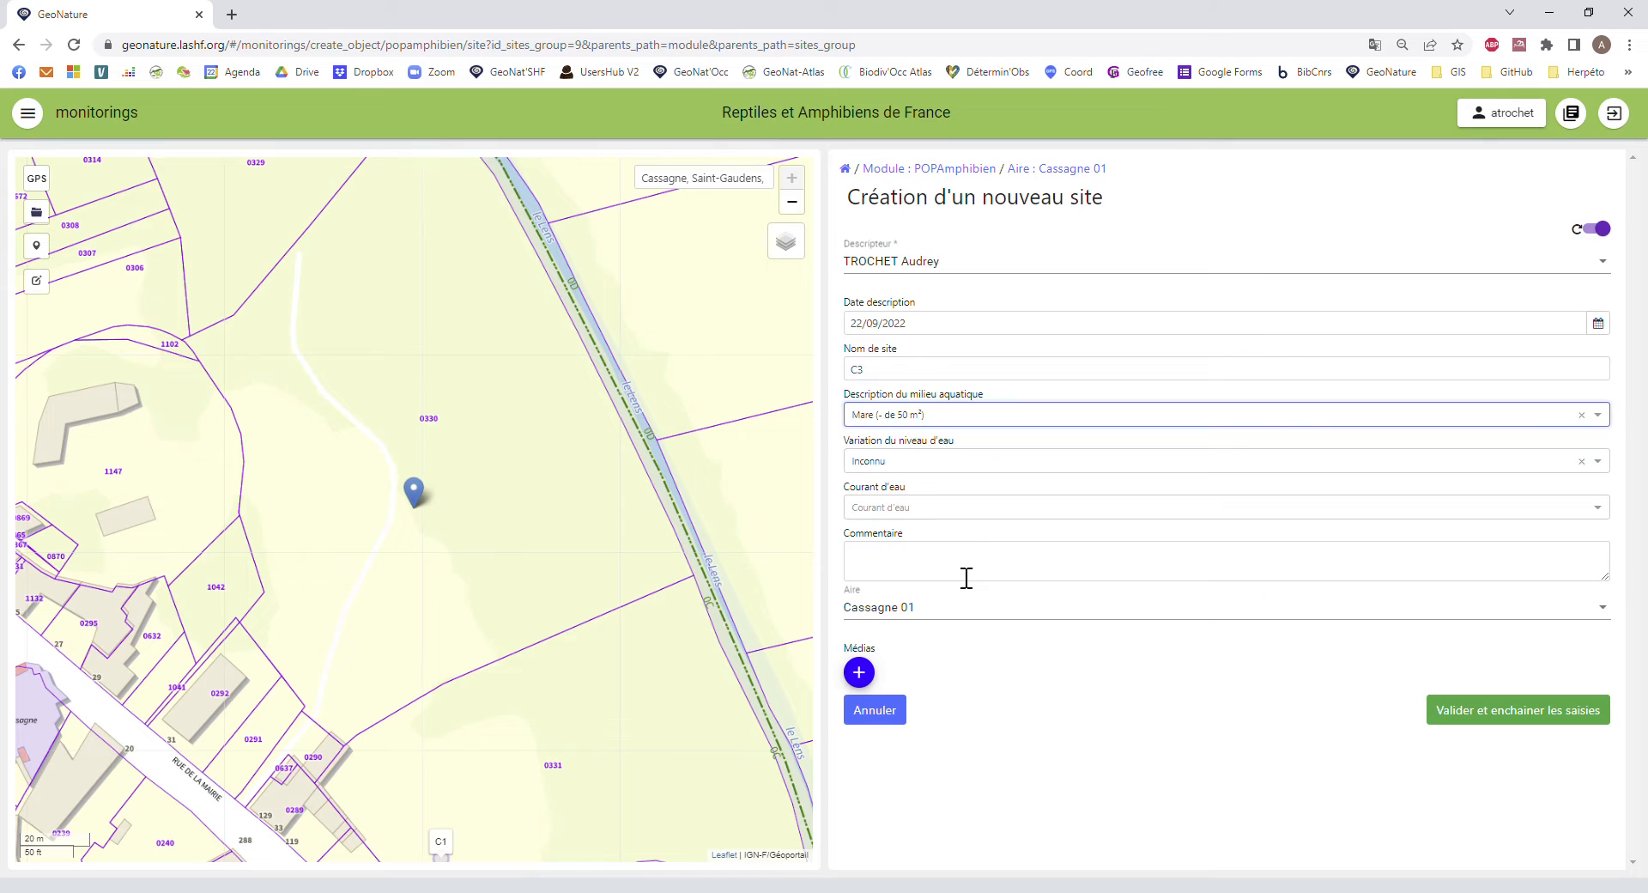
left_click(968, 513)
left_click(976, 541)
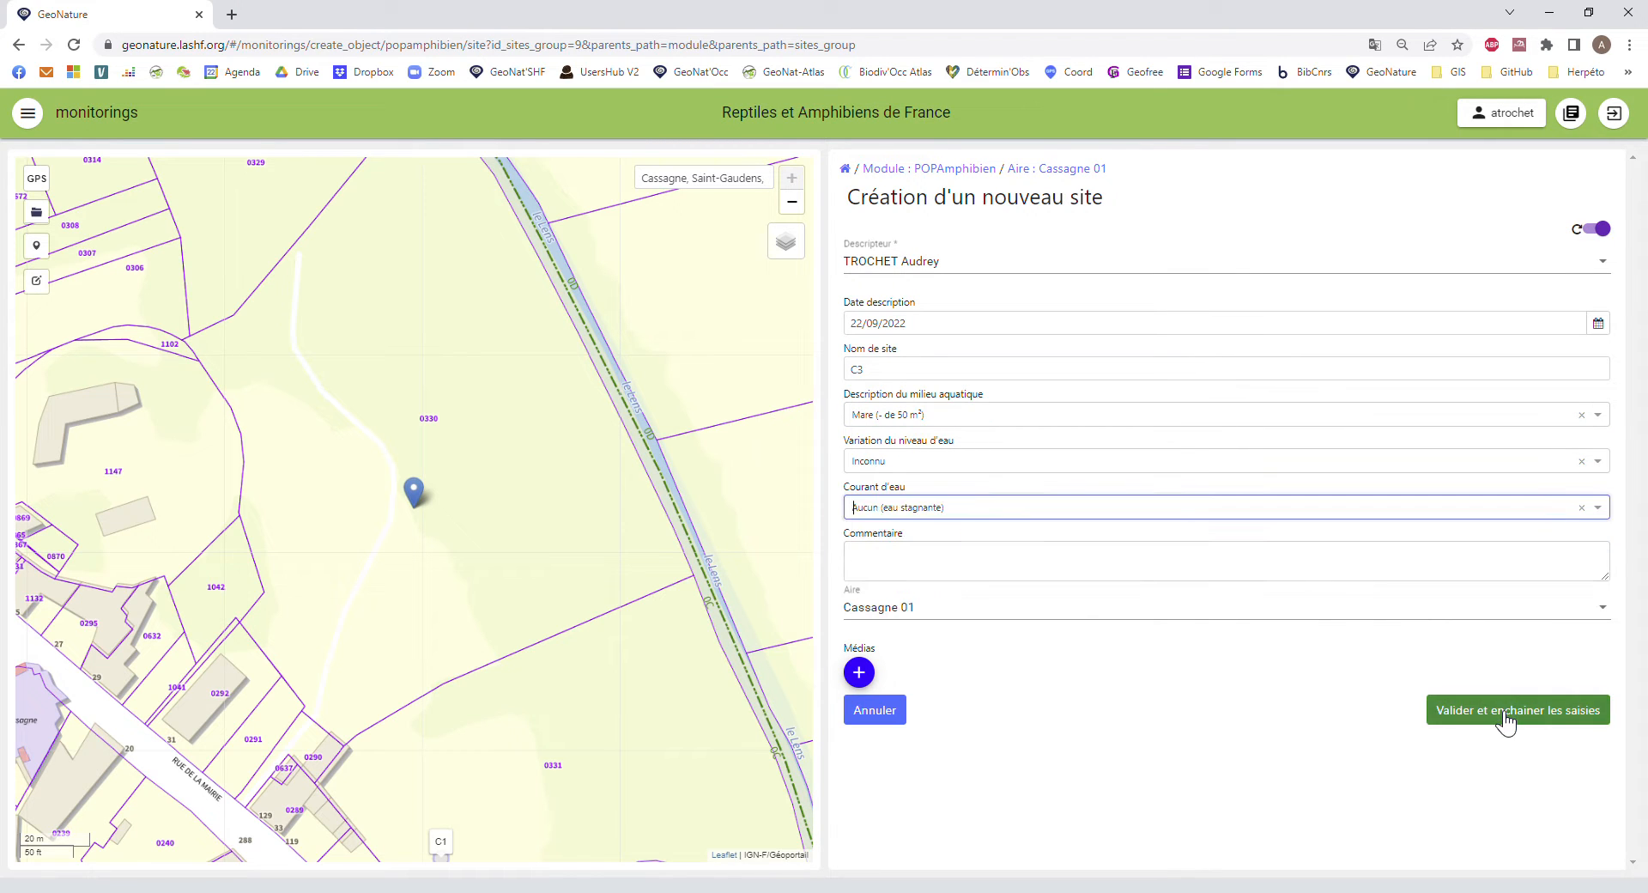
left_click(1591, 229)
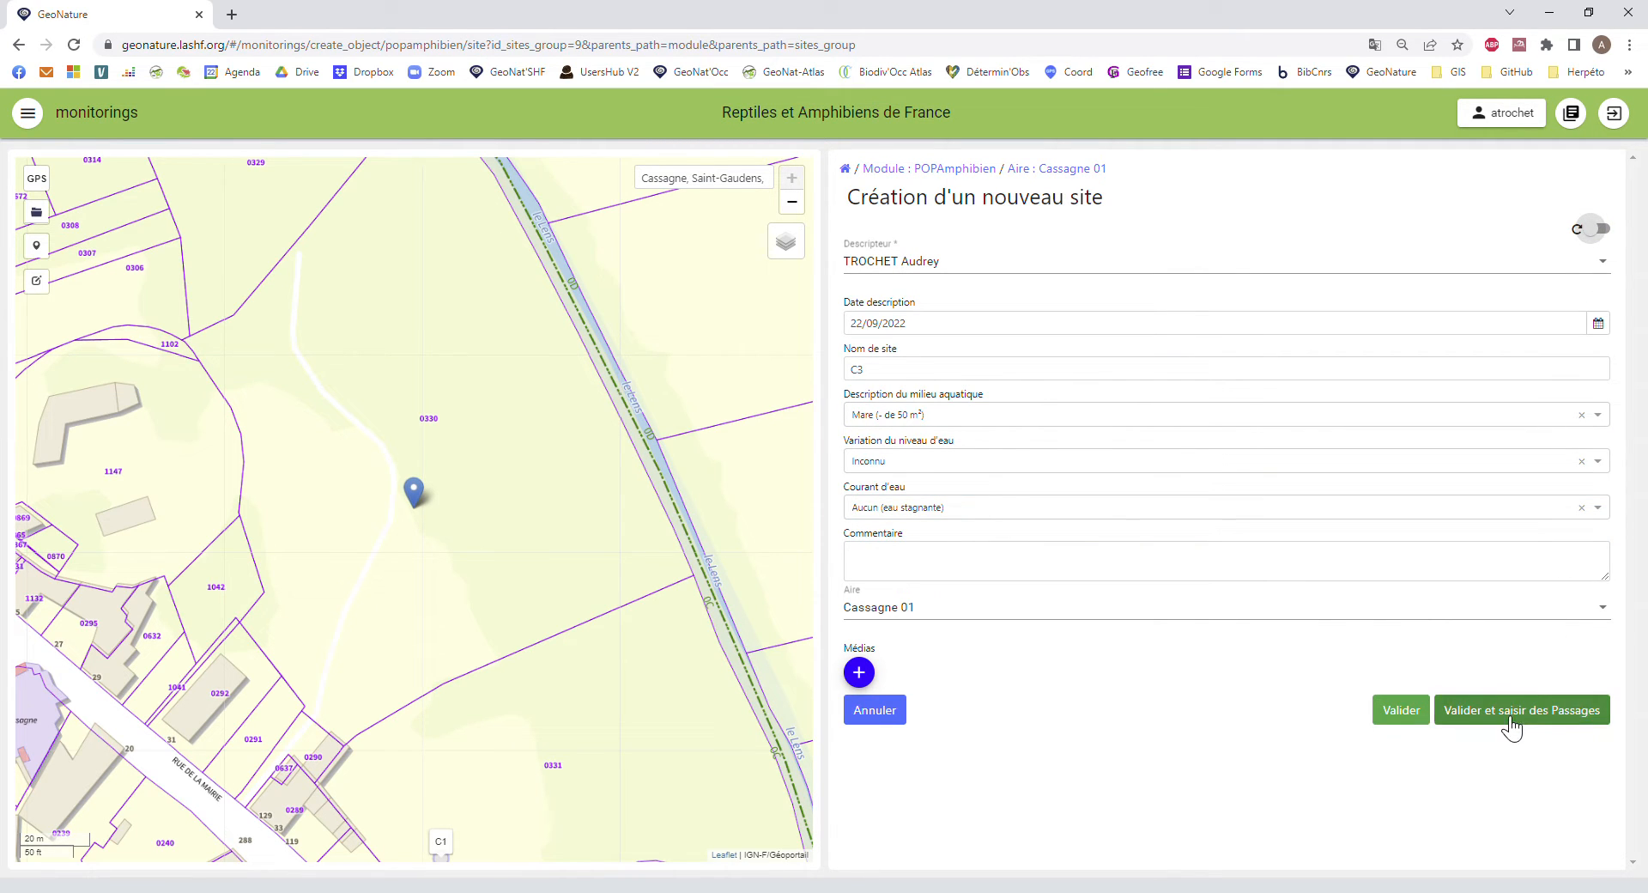
left_click(1417, 719)
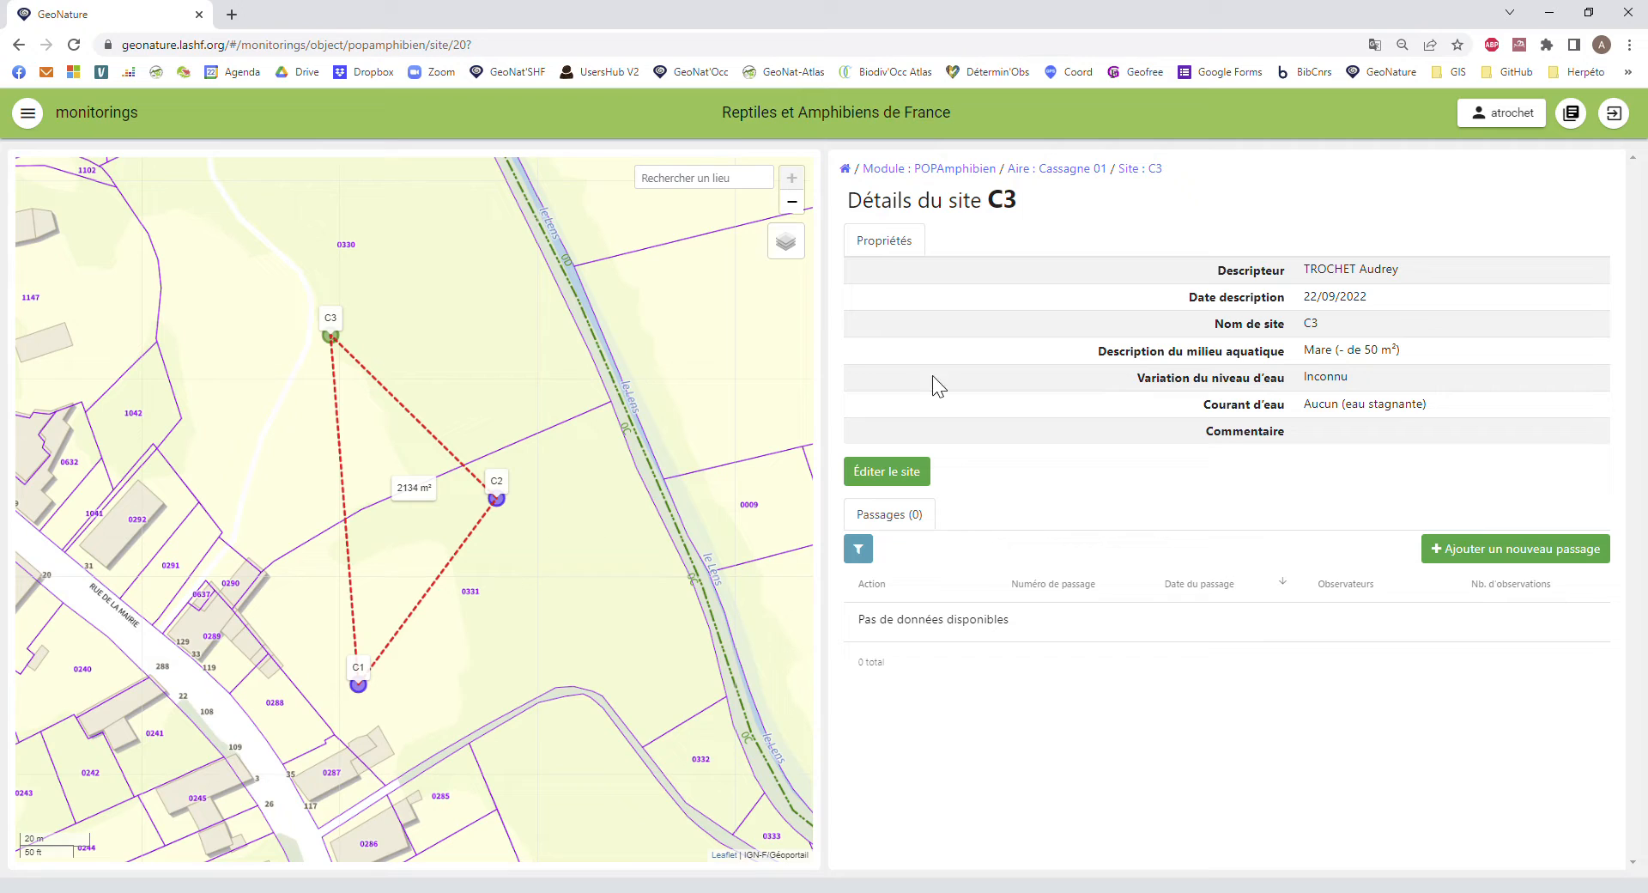
Add a new passage to site C3, choosing the observer and setting the passage number to 1er passage.
left_click(1521, 556)
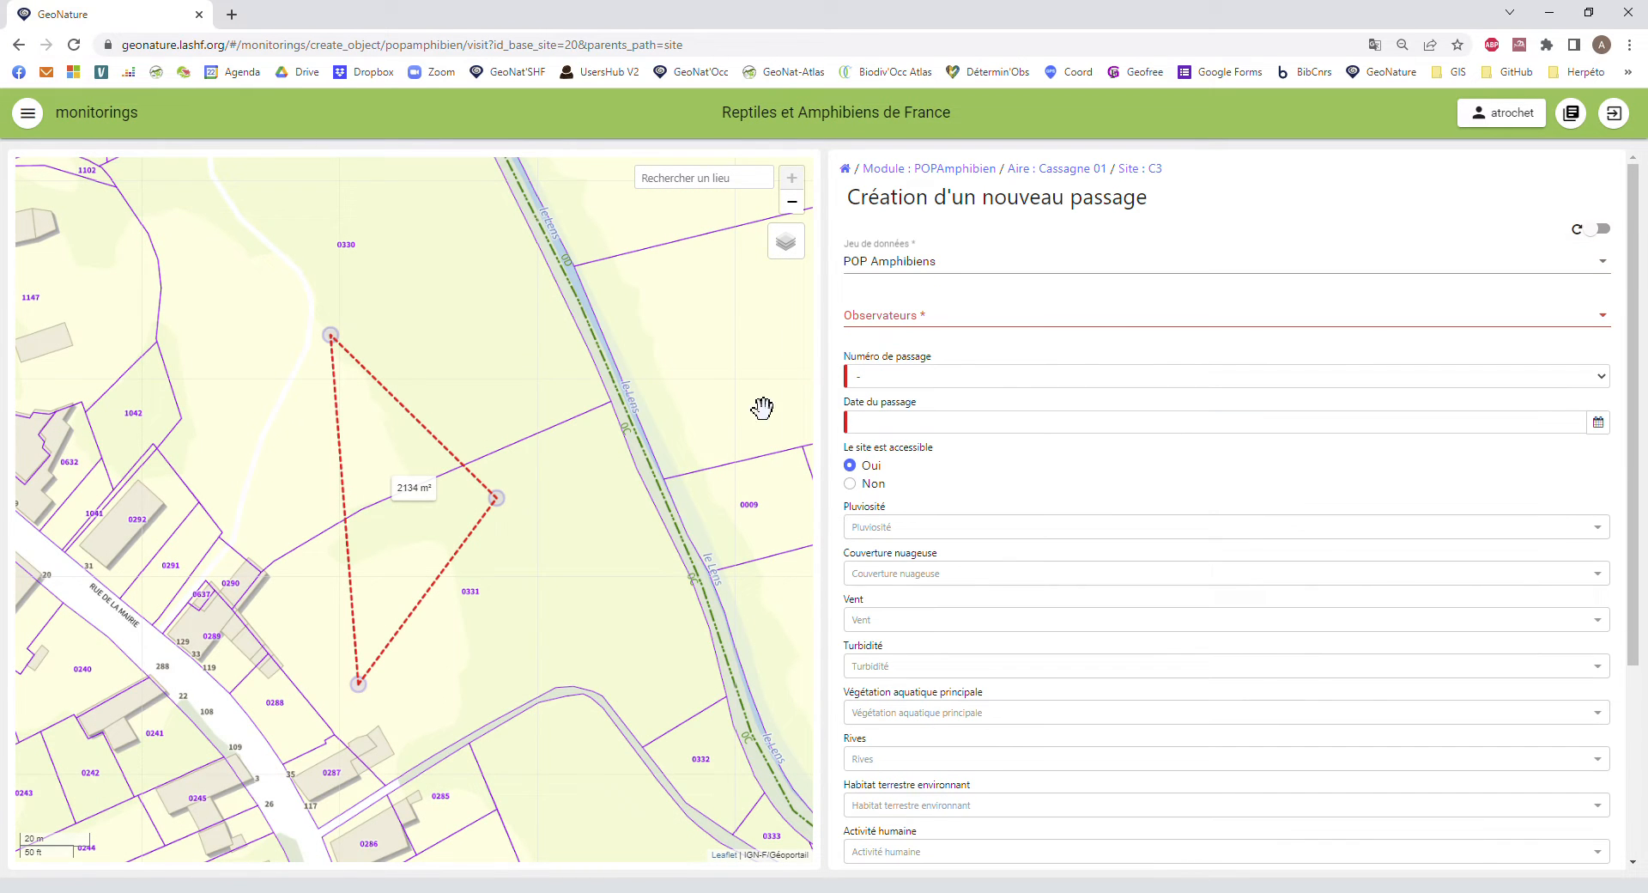
left_click(913, 317)
type("troch")
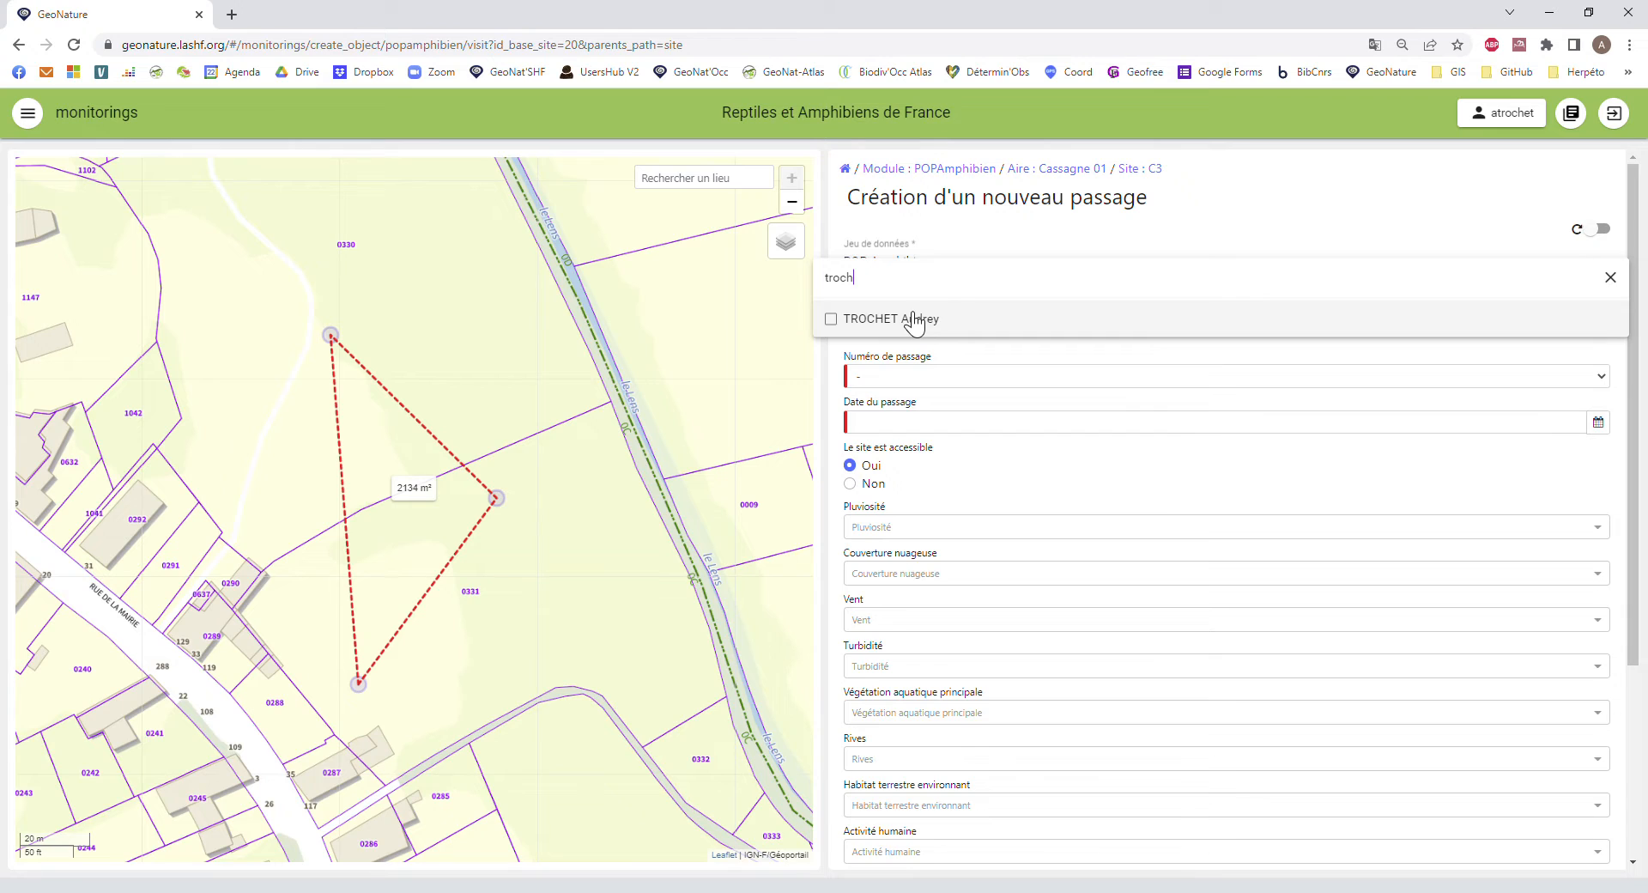
left_click(914, 320)
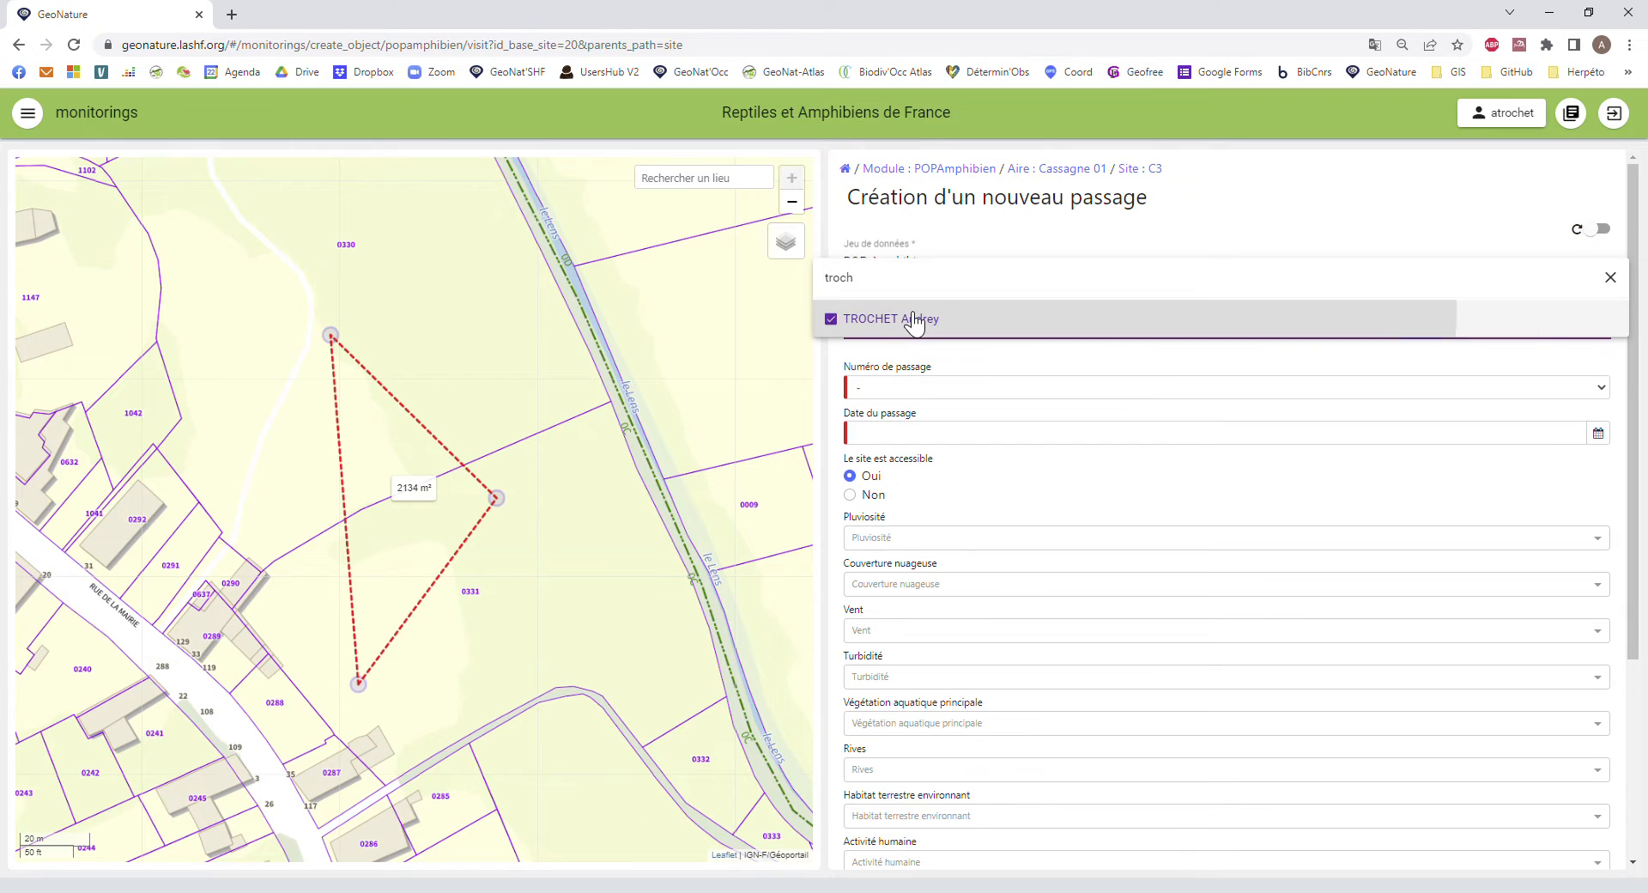
left_click(915, 388)
left_click(919, 390)
Set the passage date to 08/02/2022.
left_click(919, 433)
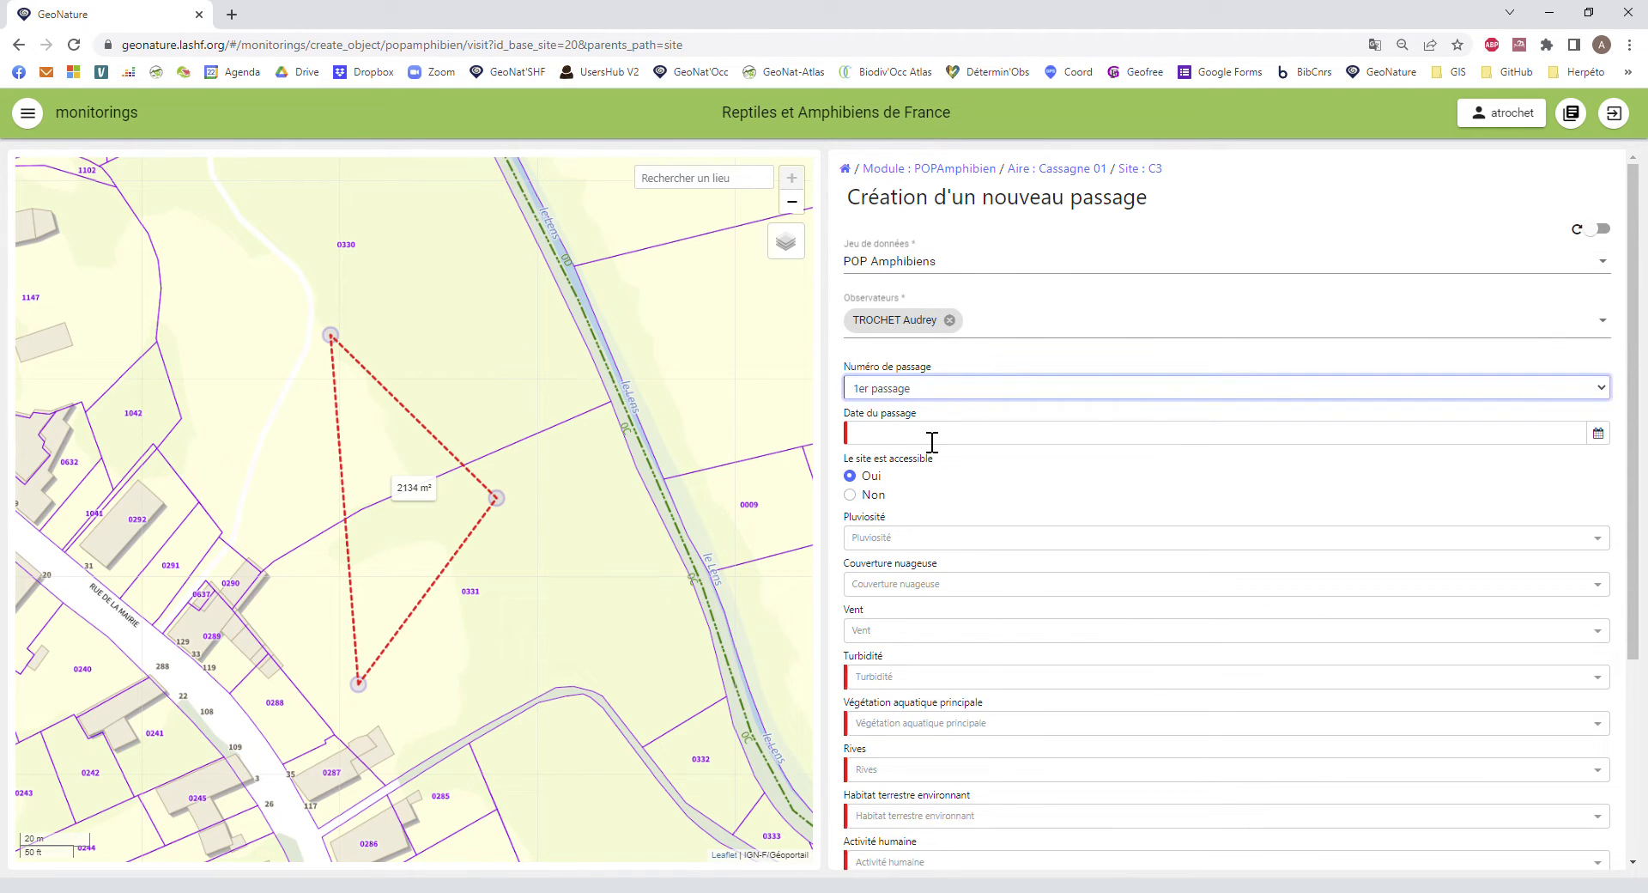
left_click(906, 438)
left_click(860, 463)
left_click(860, 462)
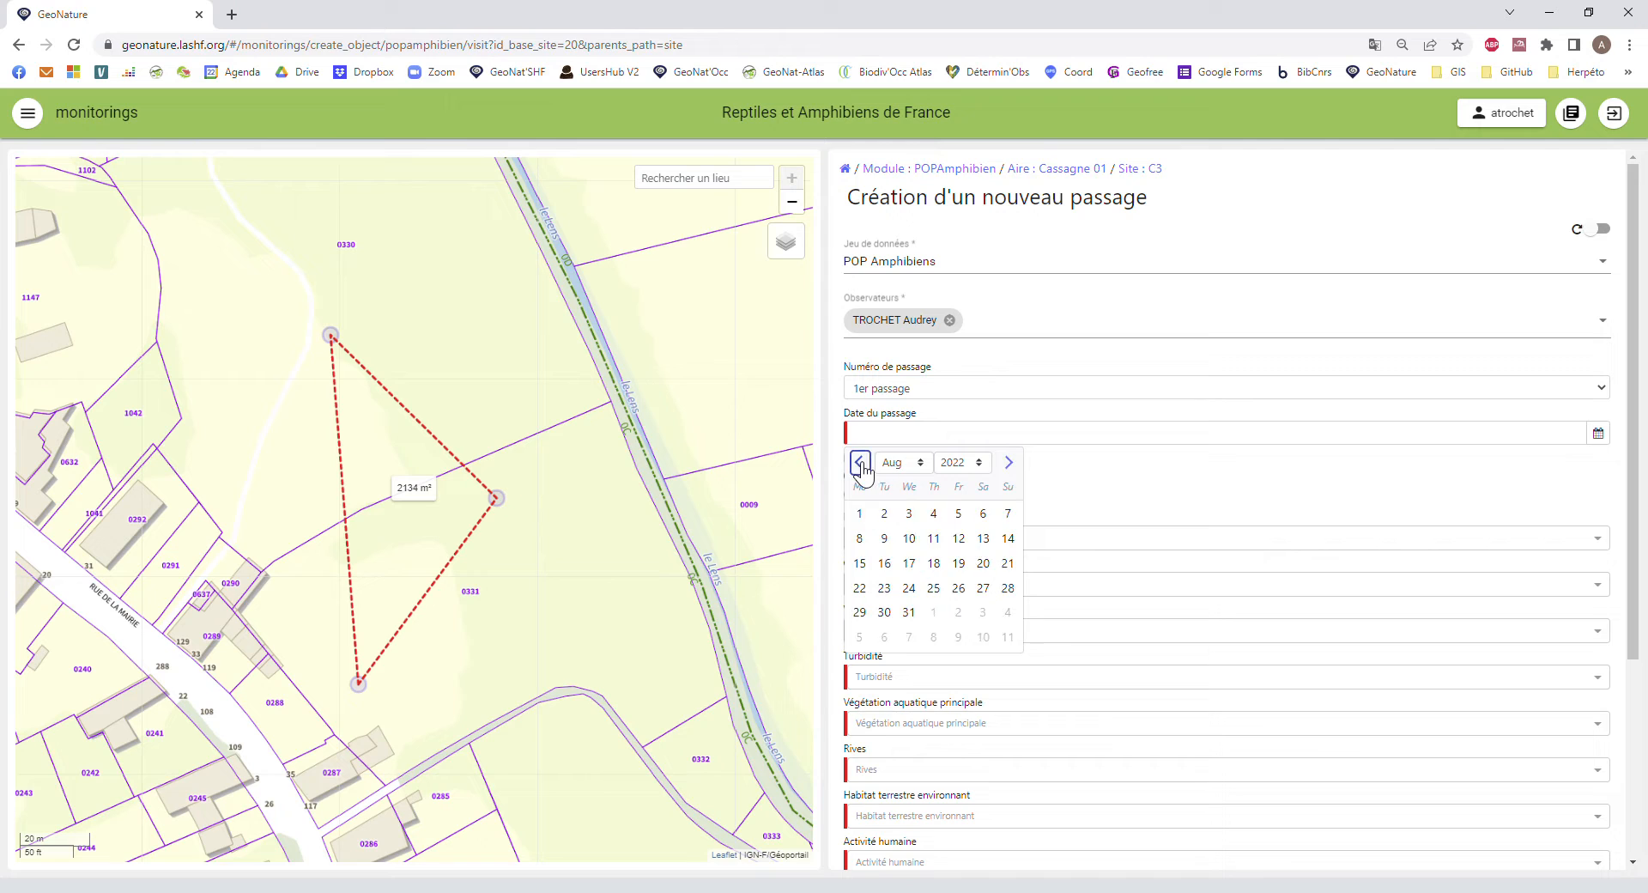
left_click(860, 463)
left_click(860, 463)
left_click(860, 462)
left_click(860, 463)
left_click(860, 463)
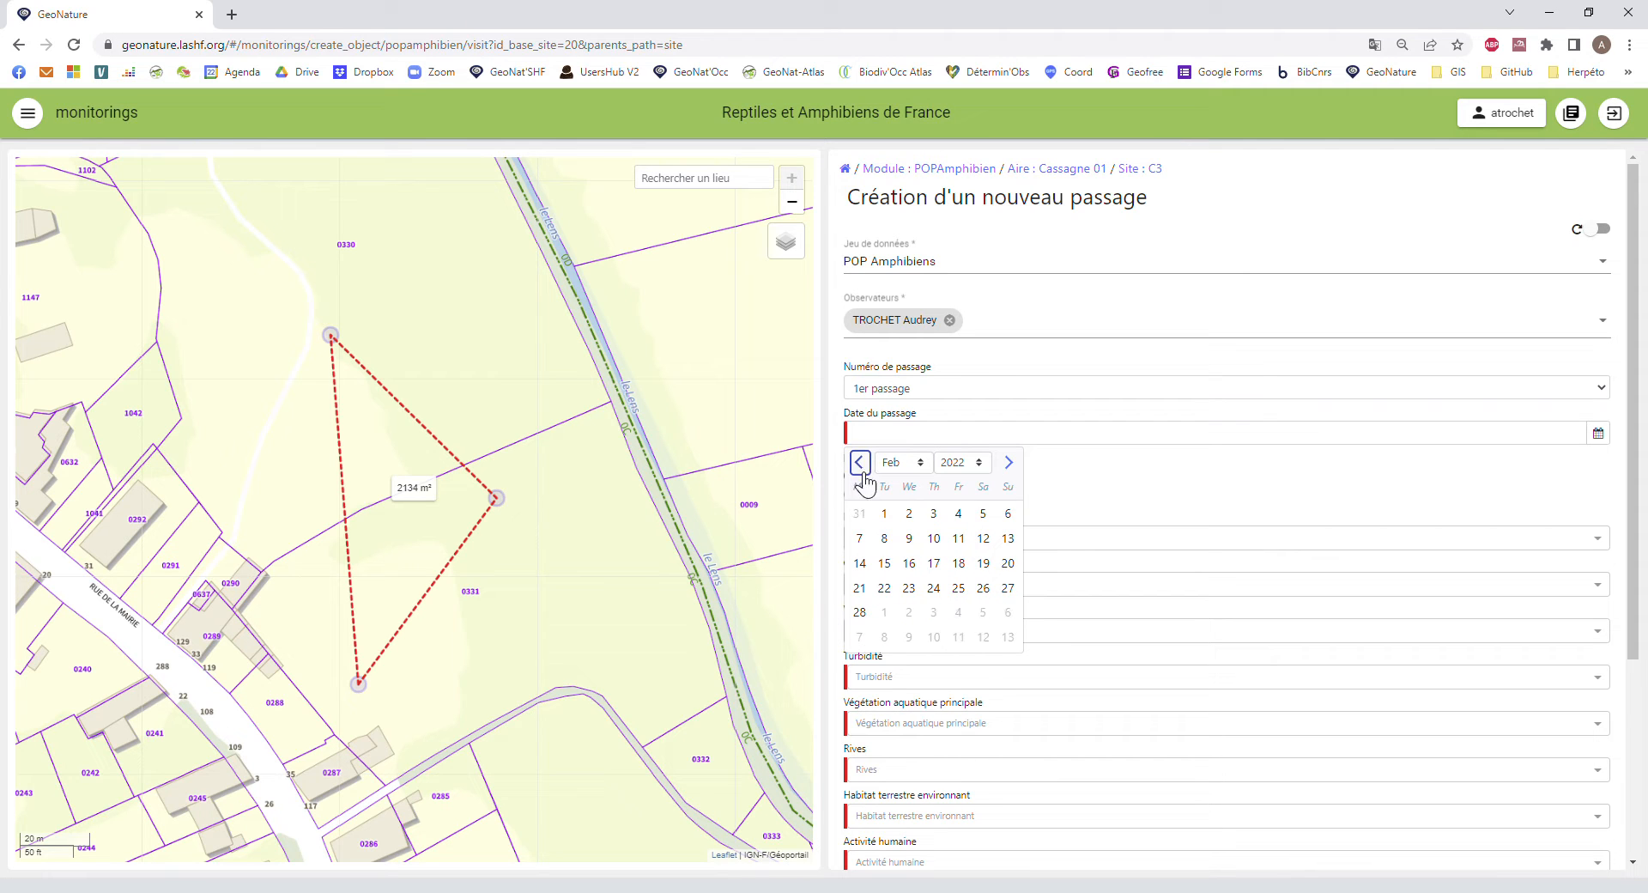
left_click(885, 538)
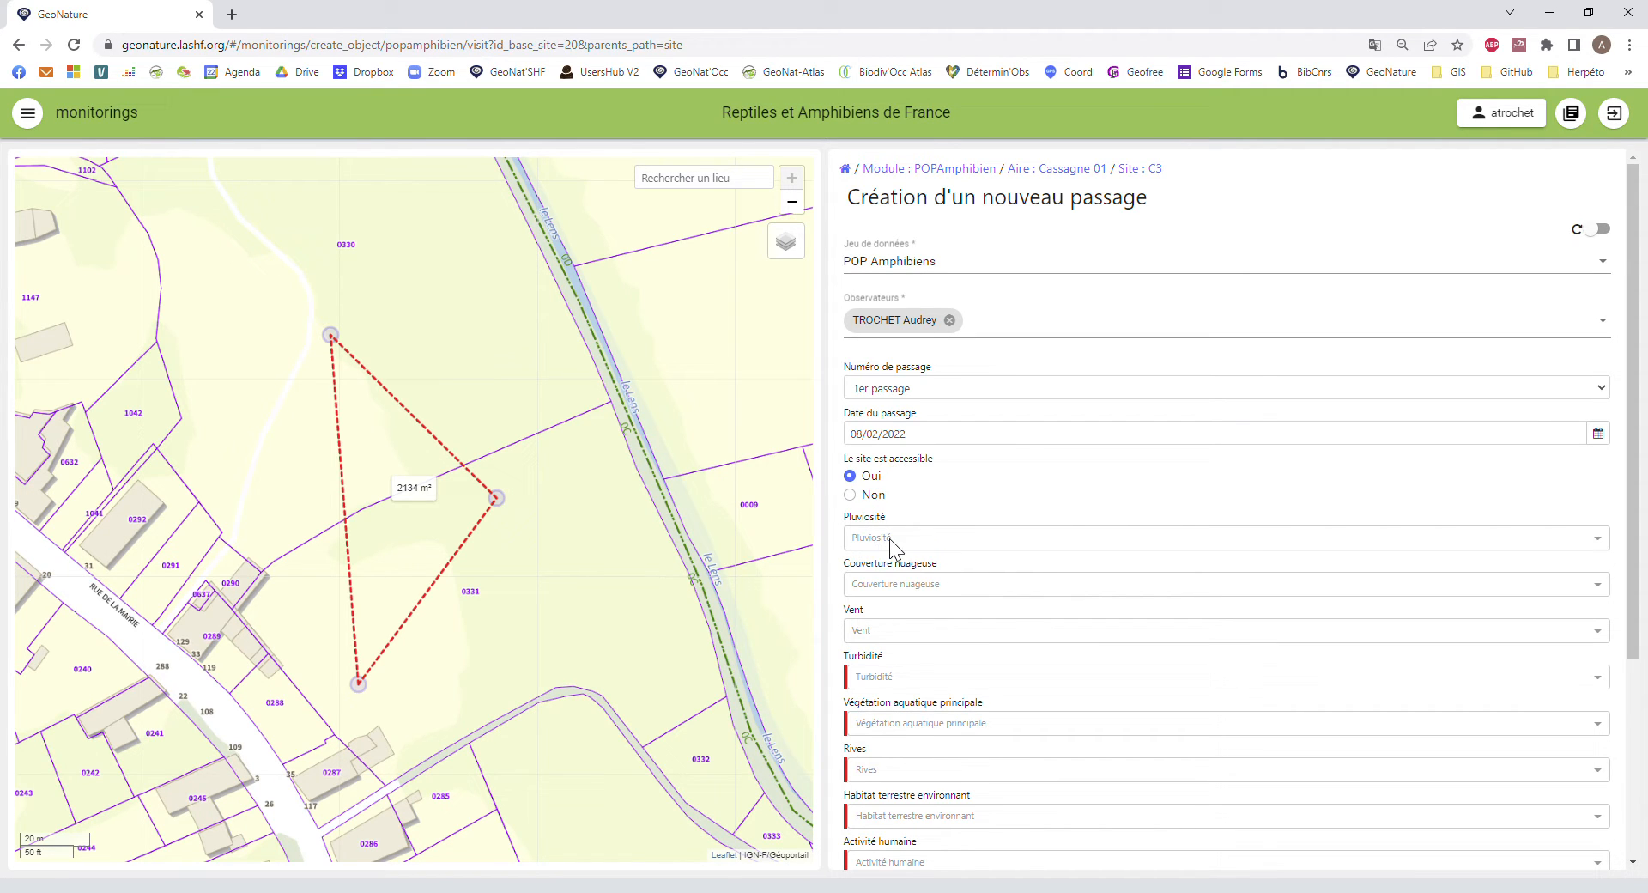
Record the passage weather as Pluviosité Aucune, Couverture nuageuse 25-50 % and Vent Absence de vent.
left_click(888, 538)
left_click(900, 570)
scroll(905, 576, "down", 2)
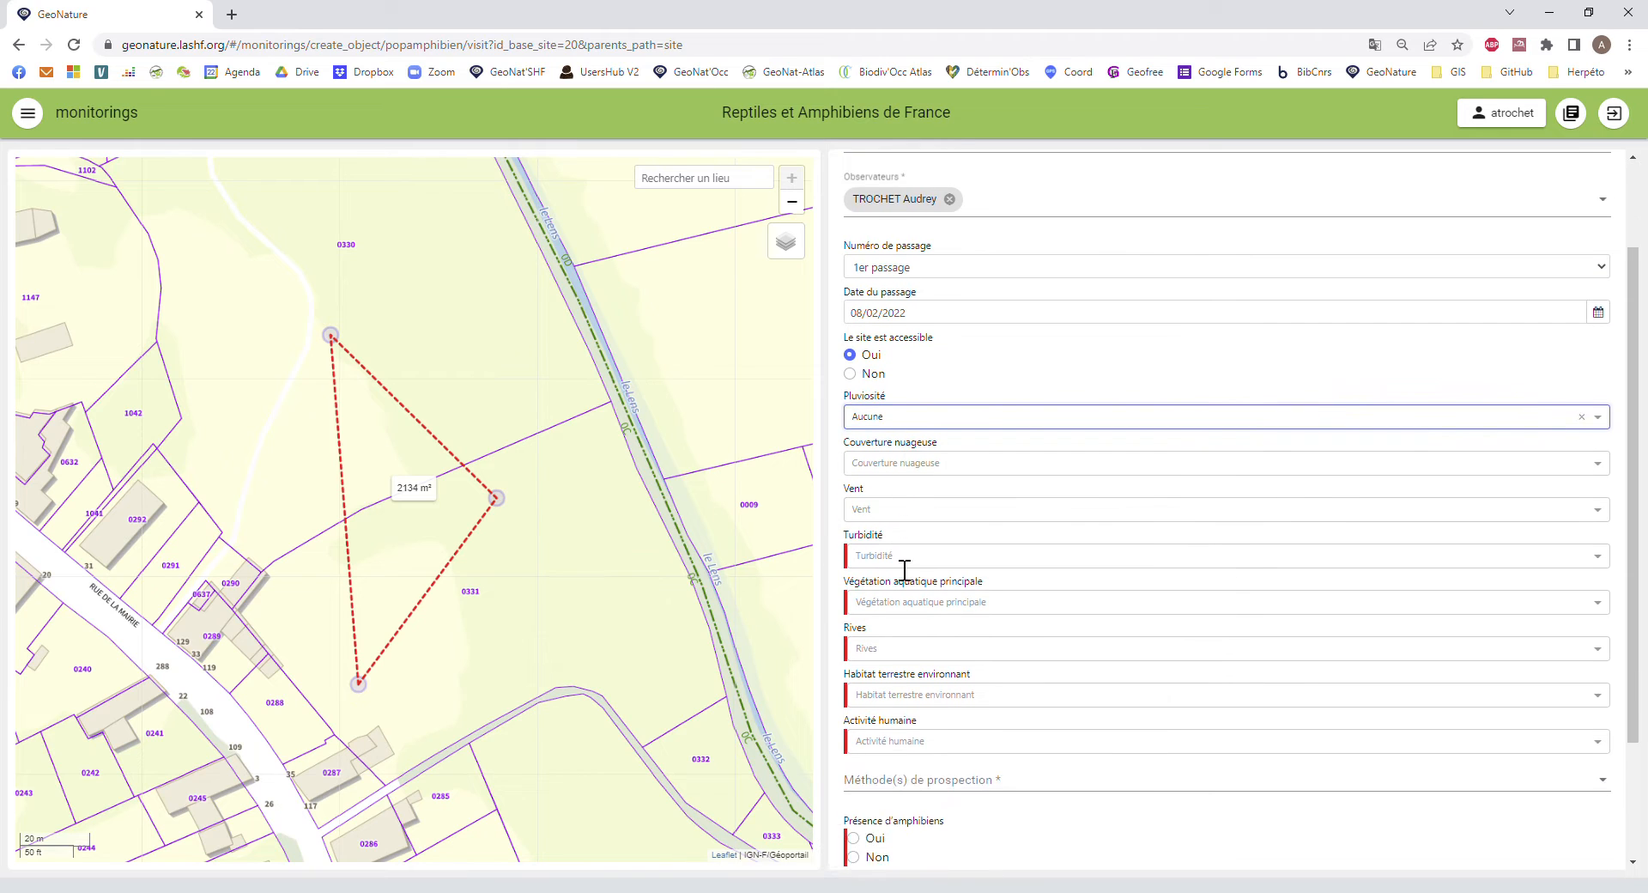
left_click(939, 410)
left_click(949, 481)
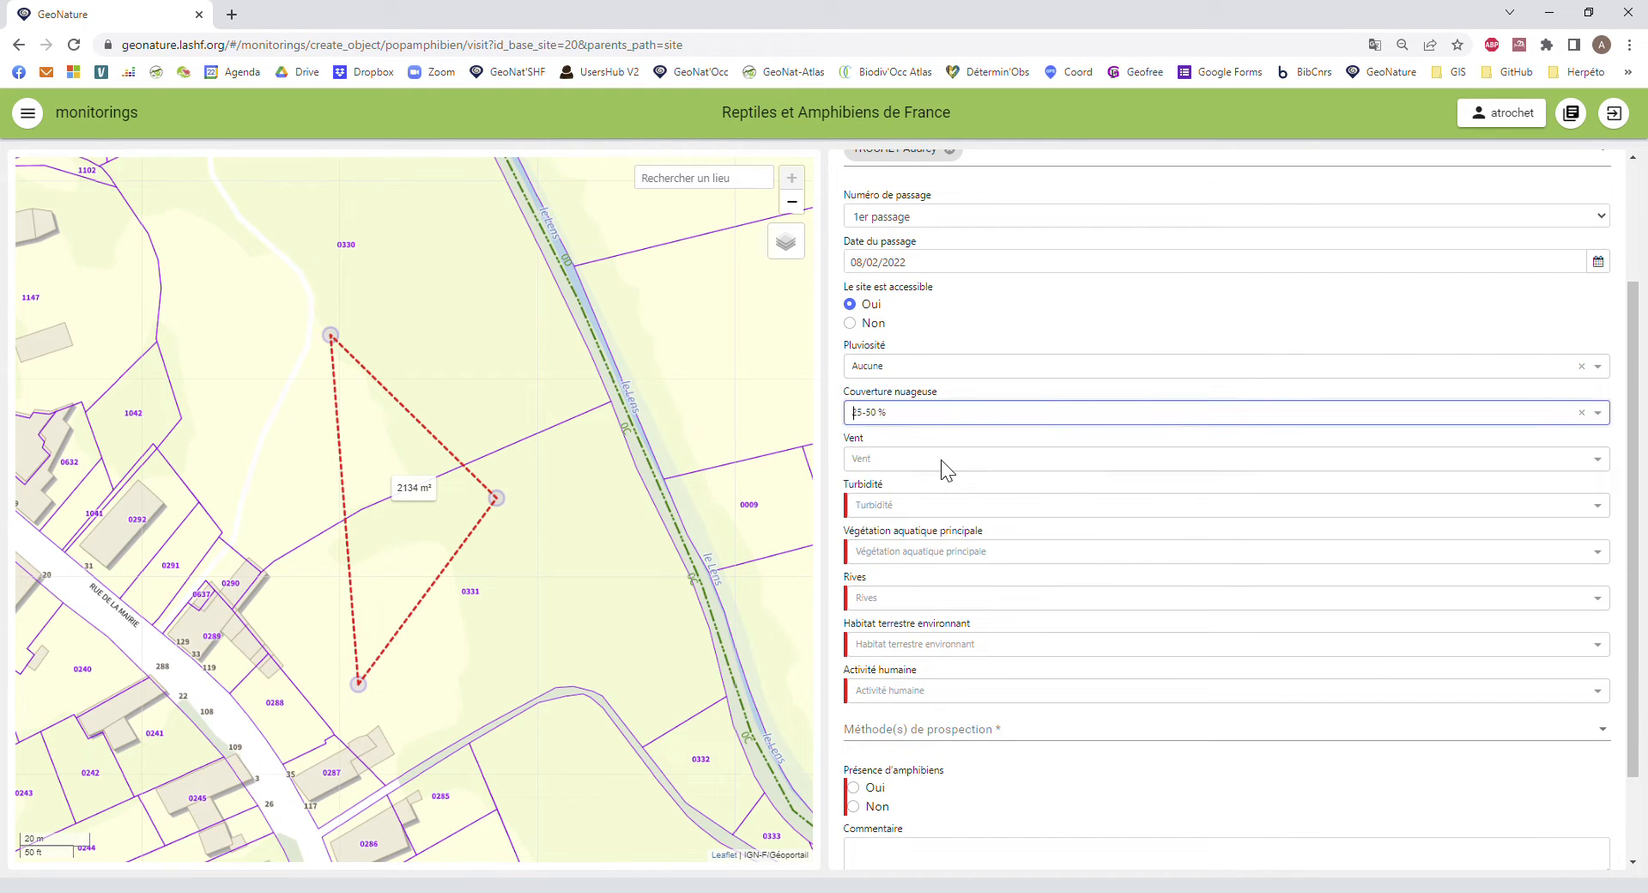
left_click(941, 460)
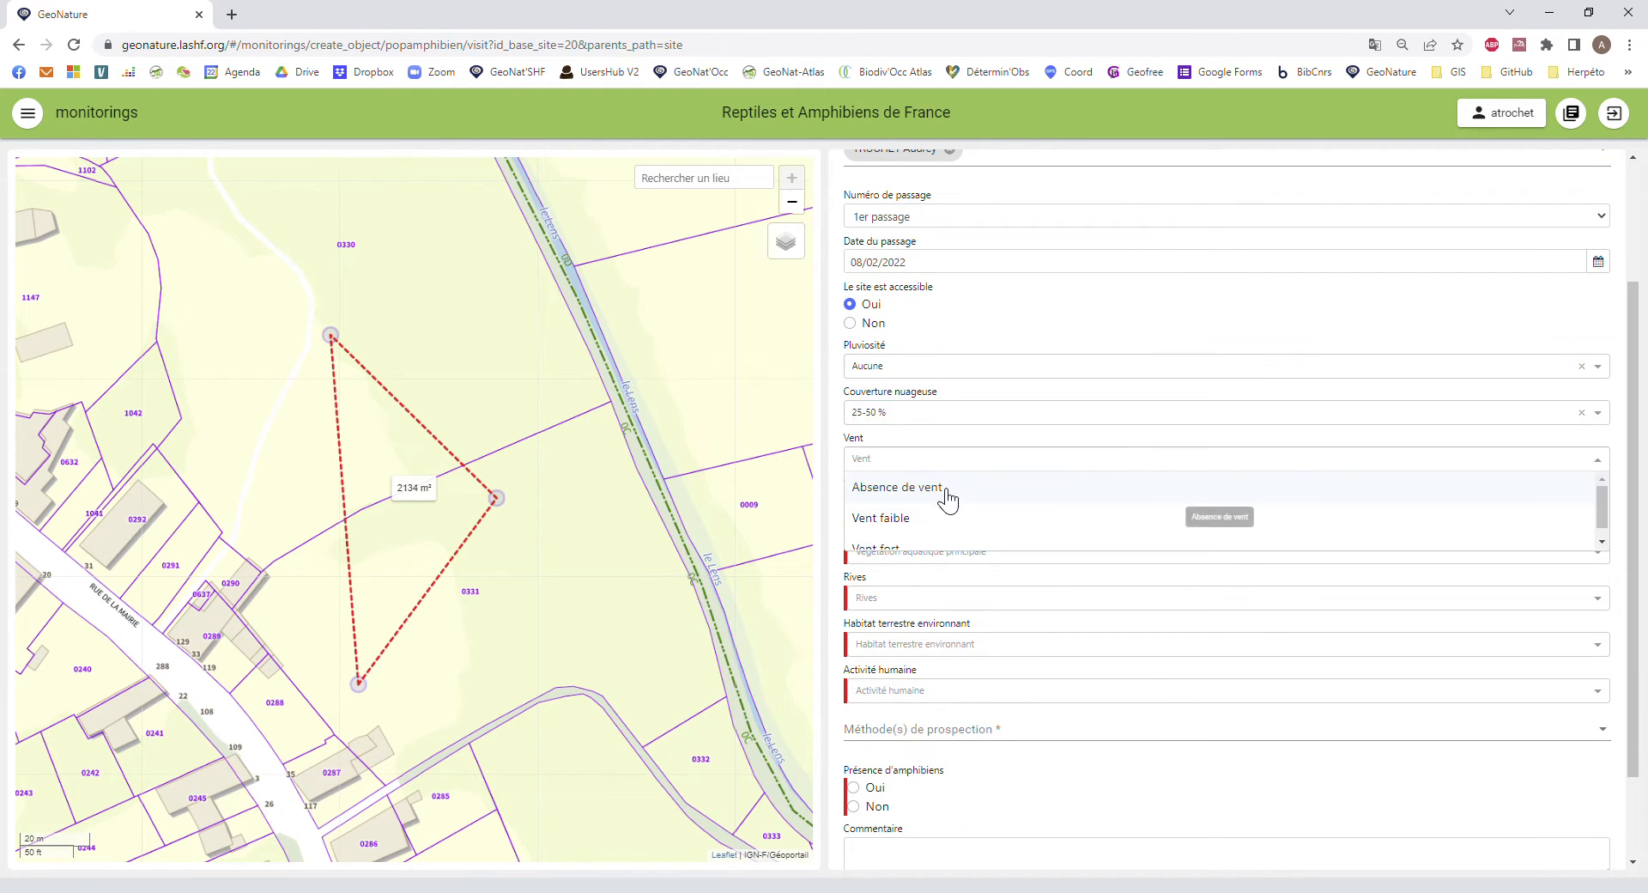
left_click(938, 486)
Set turbidity to Eau claire, aquatic vegetation to Présence de végétation flottante and banks to Rives avec une majorité de végétation herbacée.
left_click(936, 506)
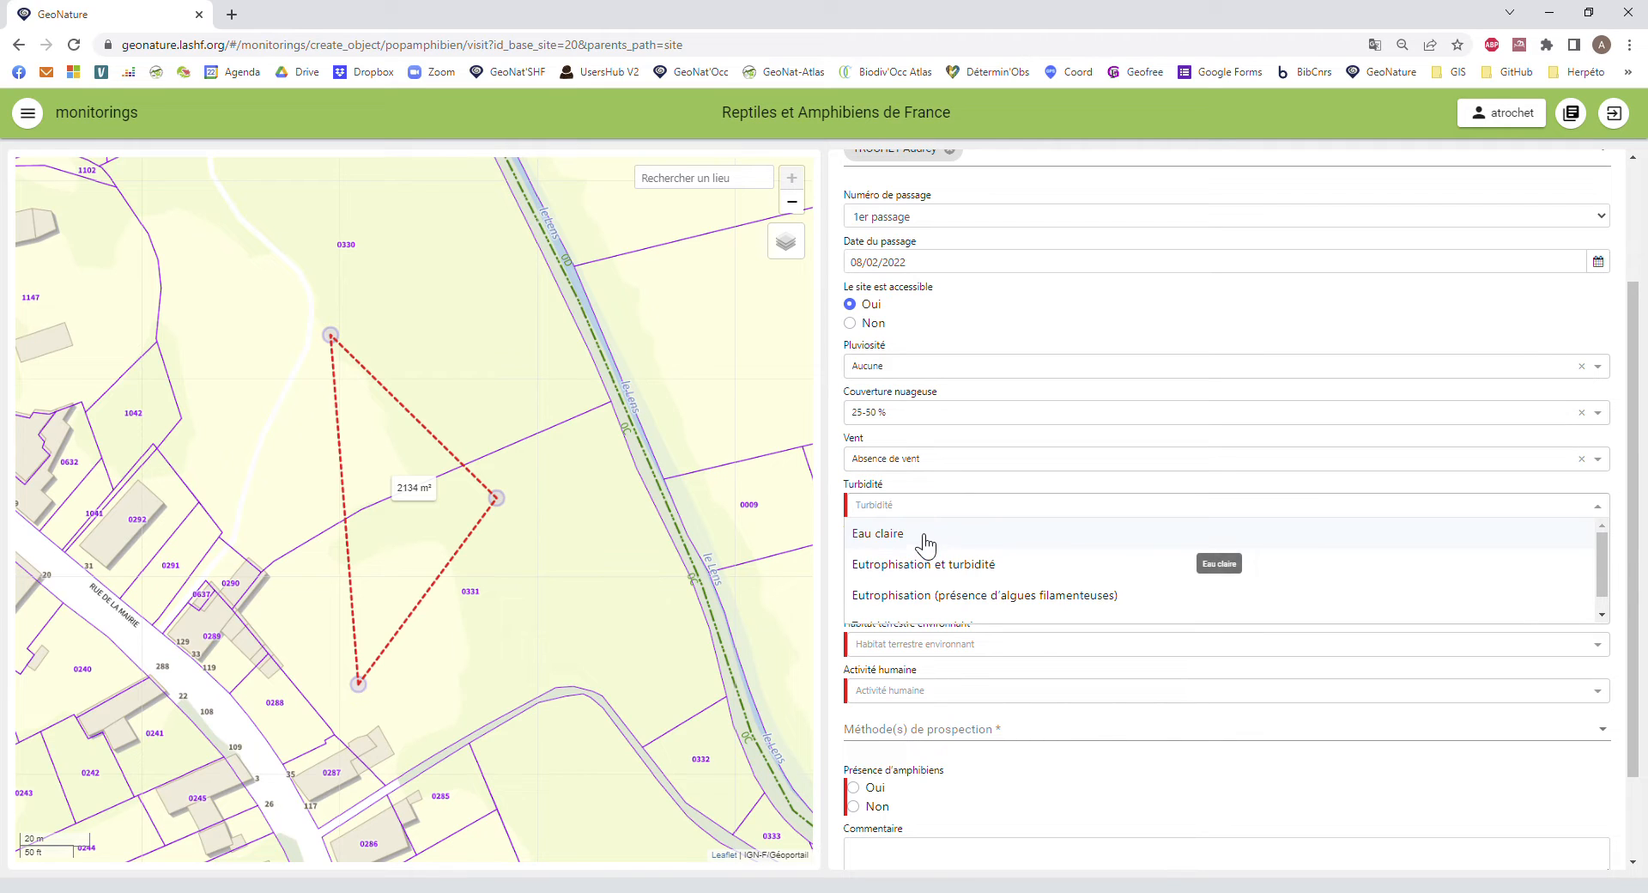
left_click(930, 538)
left_click(913, 558)
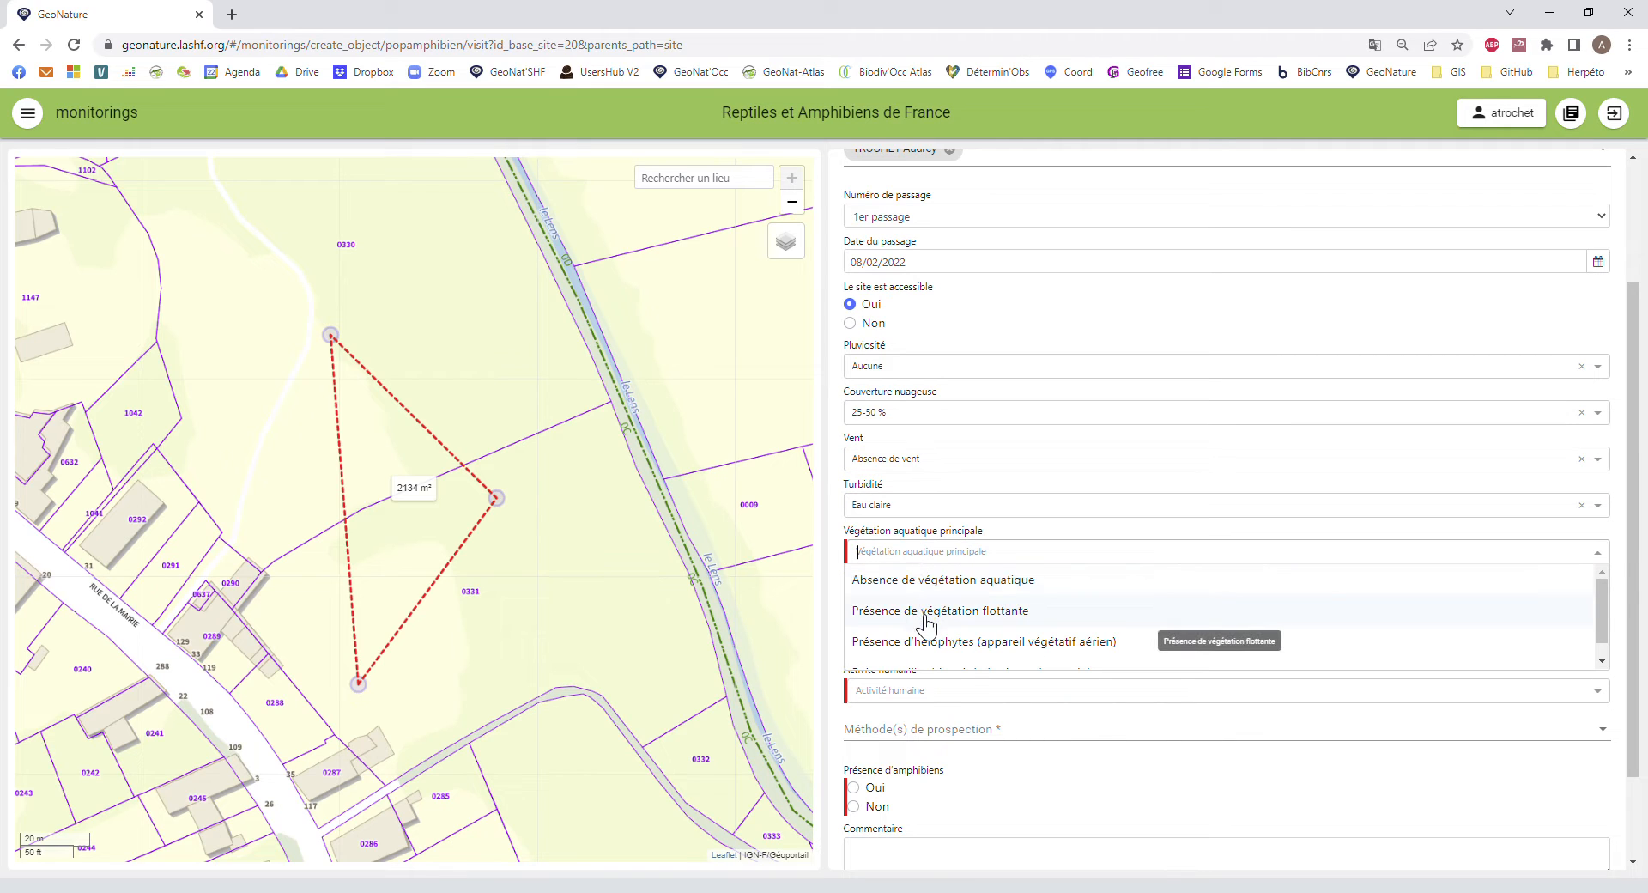
left_click(915, 611)
left_click(914, 599)
left_click(938, 626)
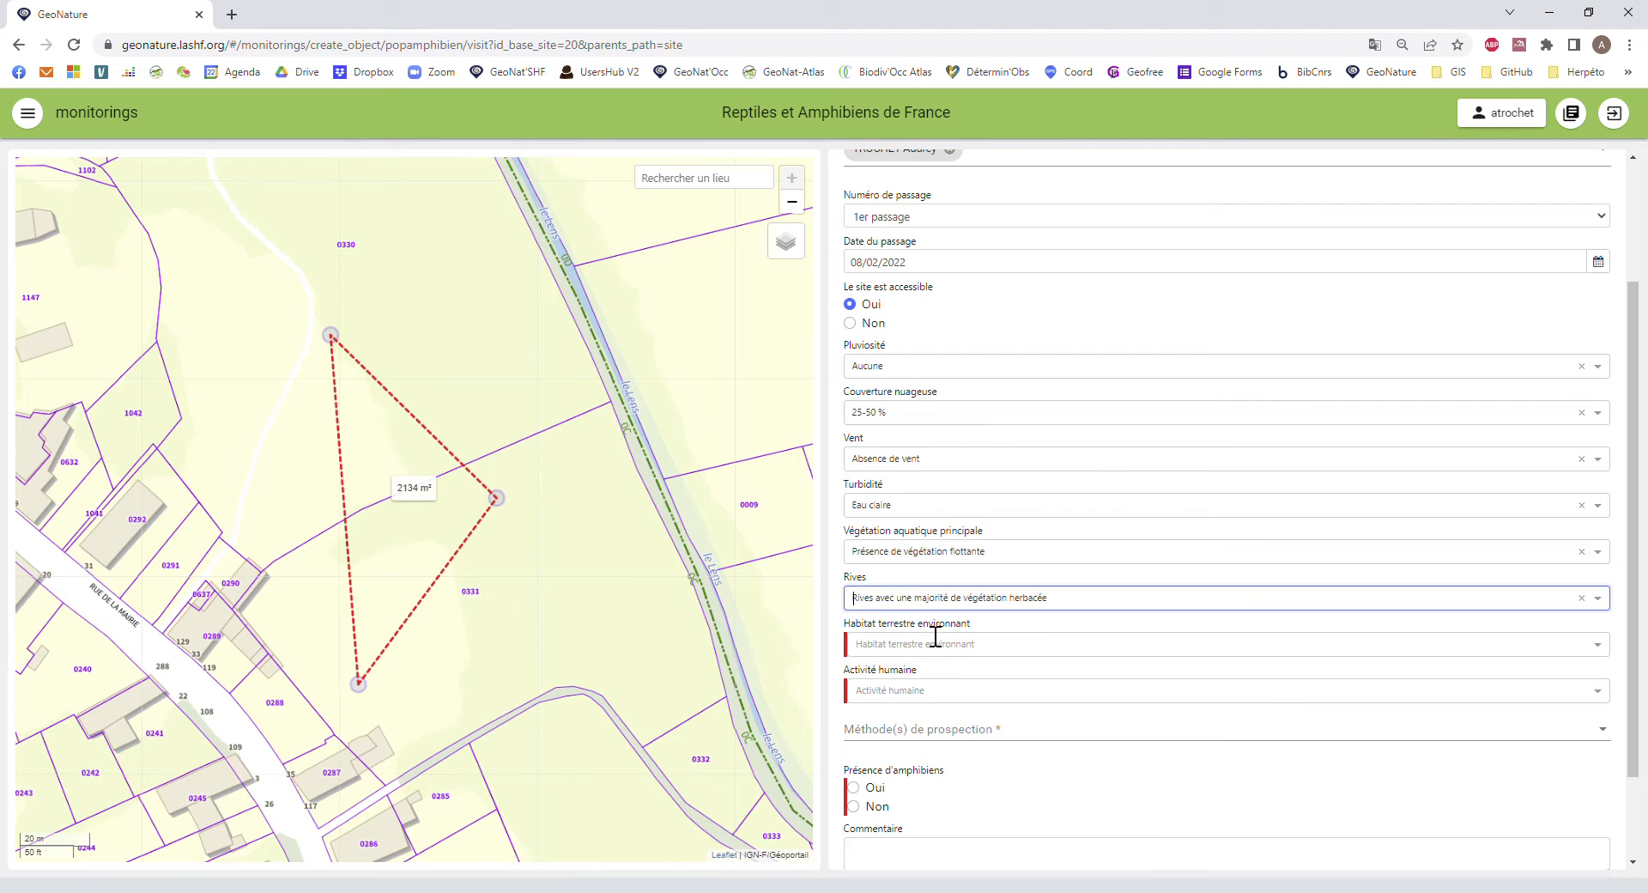
Set the surrounding terrestrial habitat to Milieu agricole (culture, autre) and the human activity to Abreuvement.
scroll(936, 593, "down", 1)
left_click(947, 532)
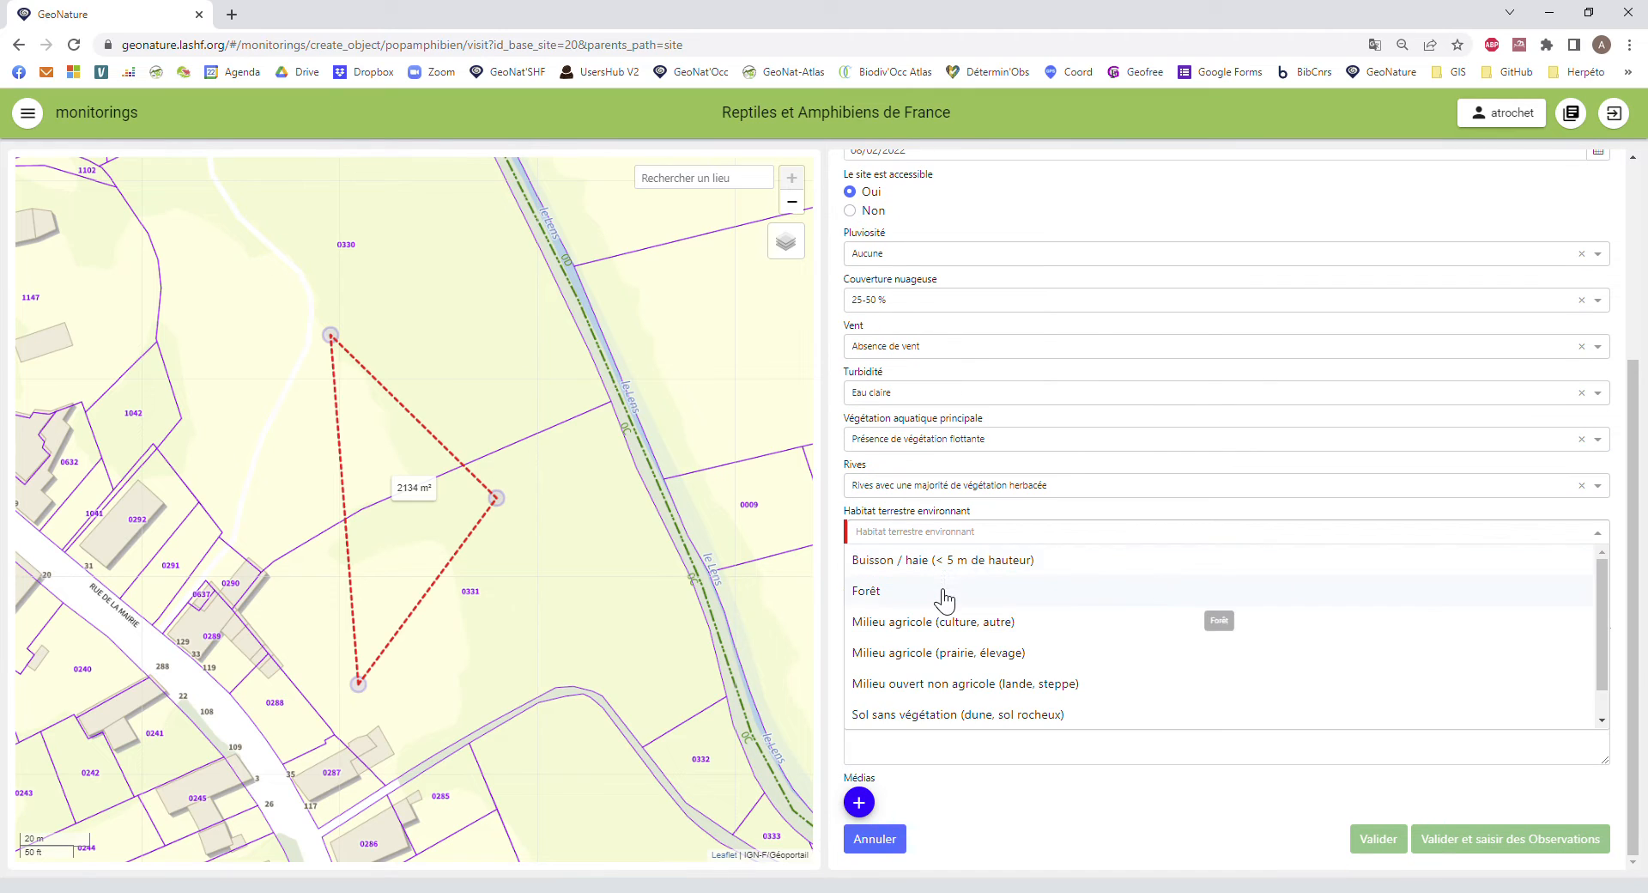
left_click(944, 624)
left_click(946, 577)
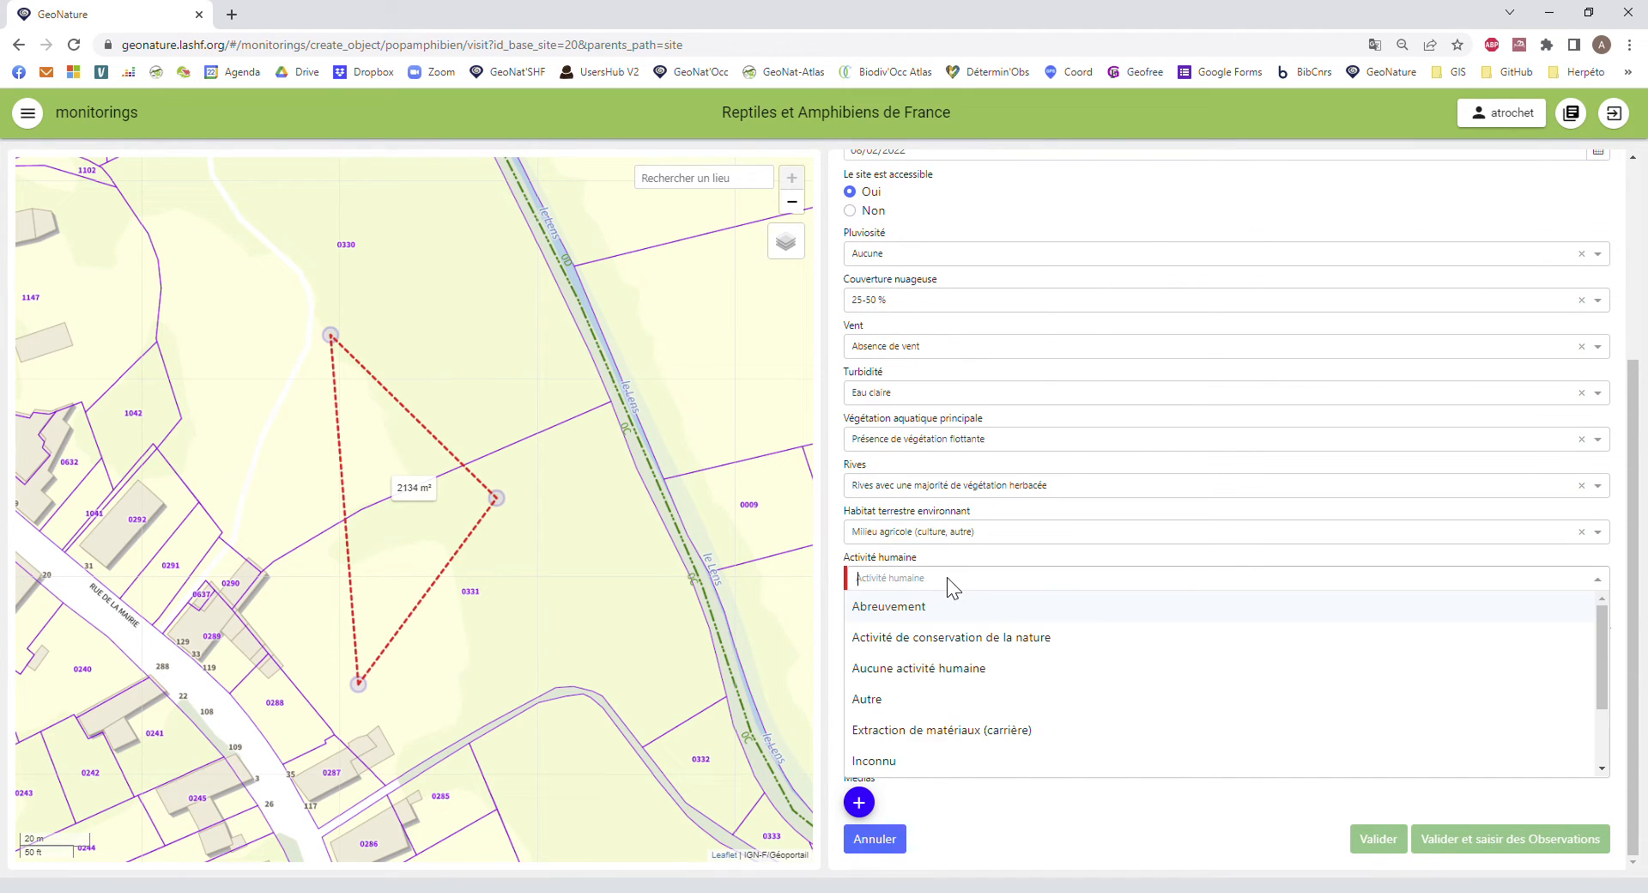
left_click(953, 618)
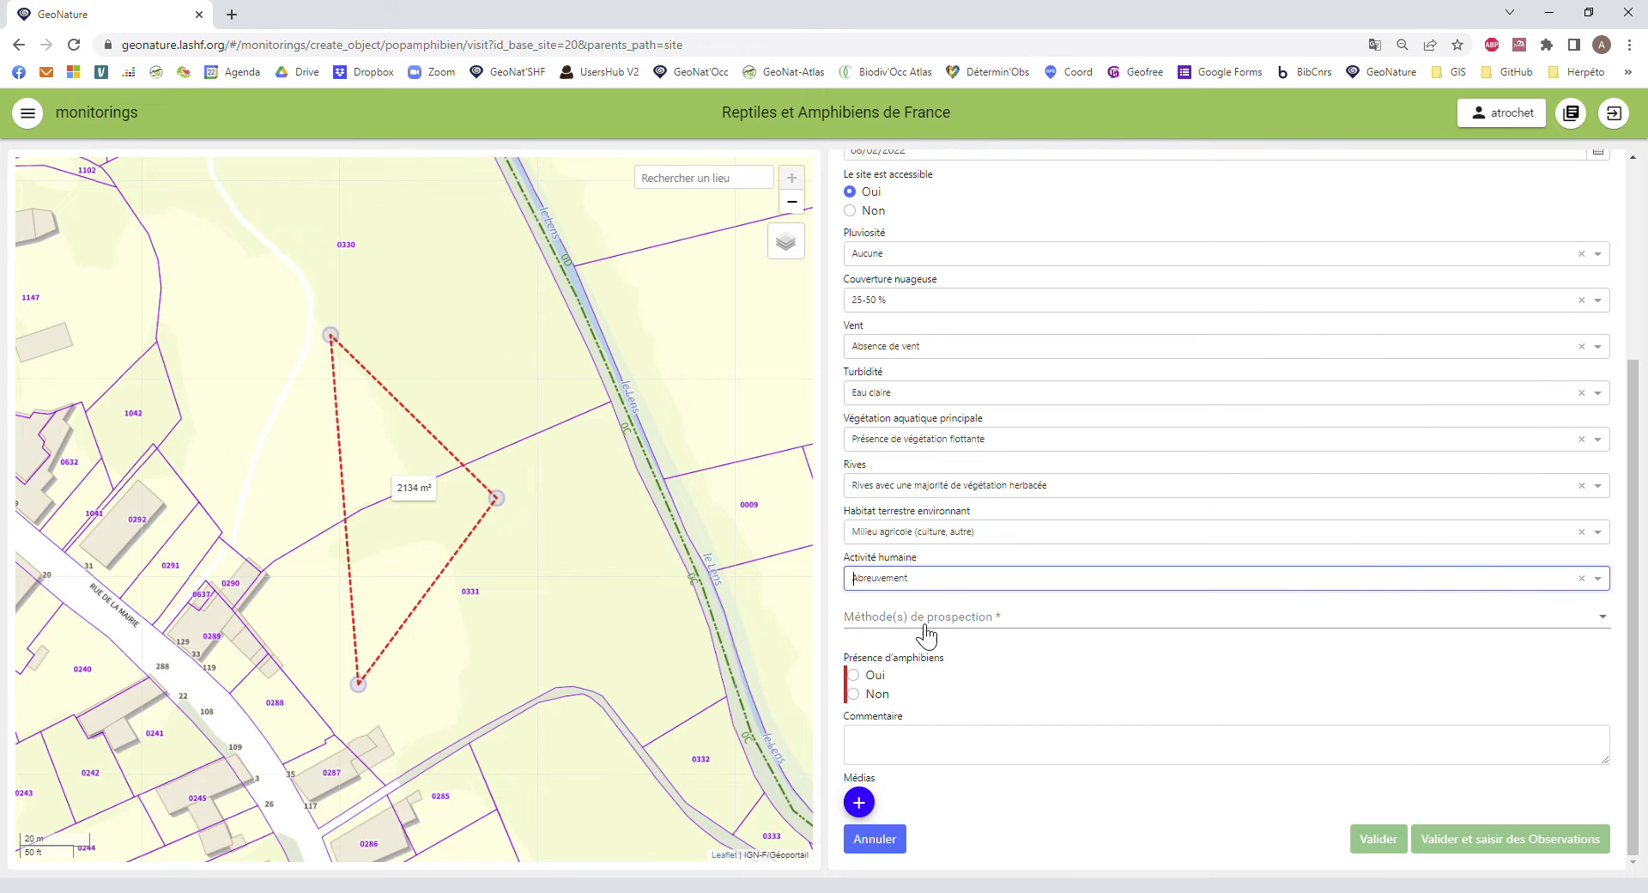
Mark amphibians as present, select the methods Identification à vue, de jour and Capture à l'épuisette, and save the passage, continuing to observation entry.
left_click(853, 675)
left_click(927, 616)
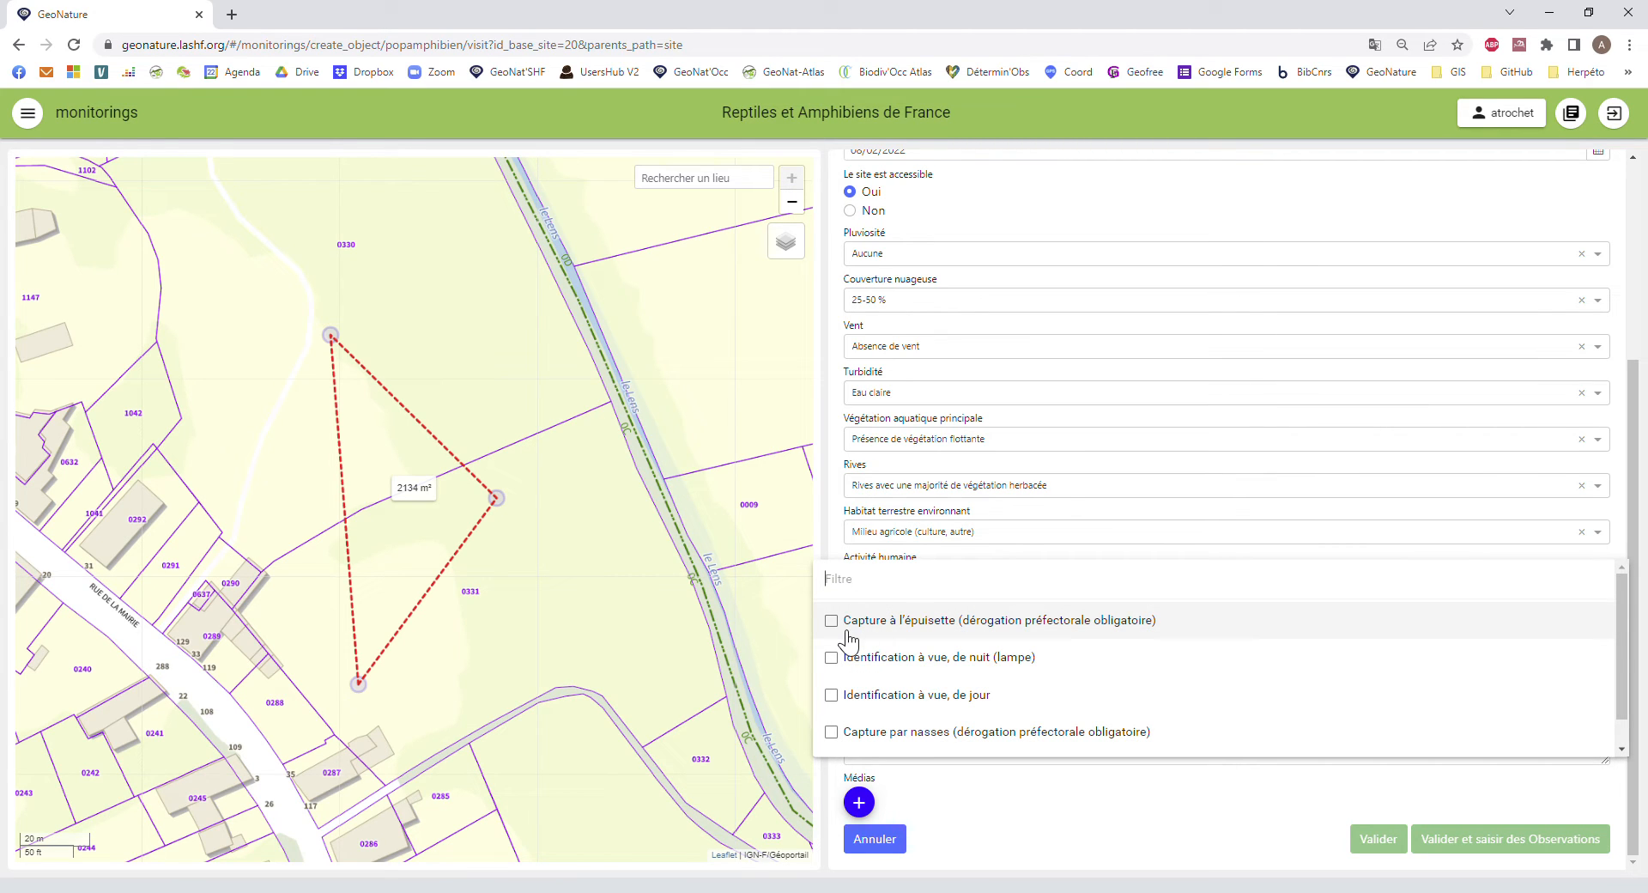
scroll(850, 642, "down", 1)
scroll(850, 648, "up", 1)
left_click(831, 694)
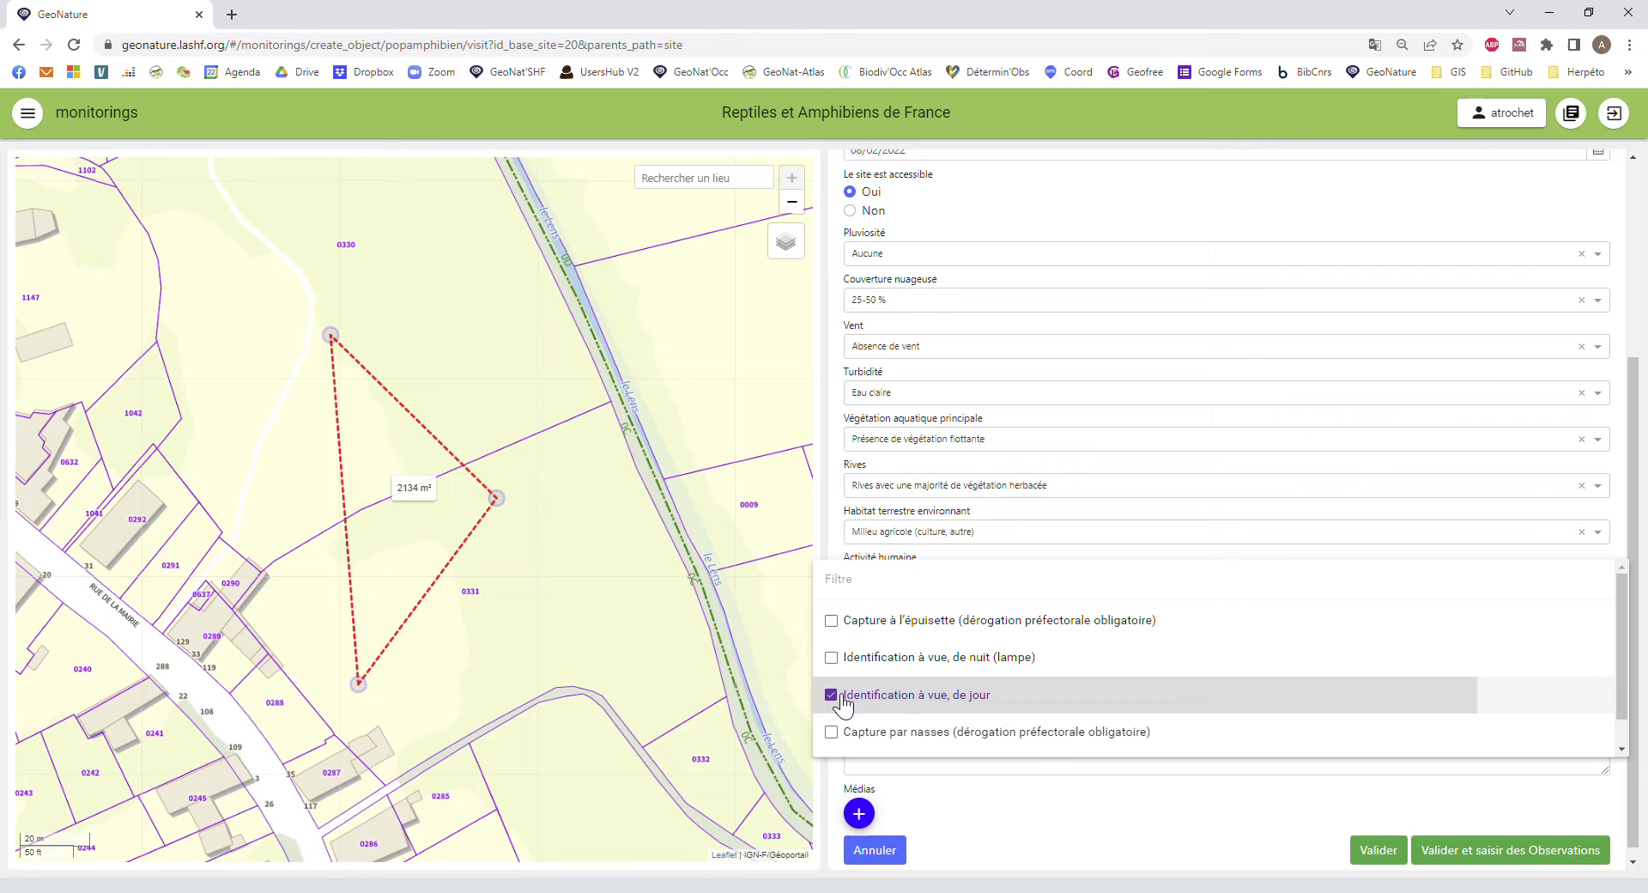
left_click(831, 620)
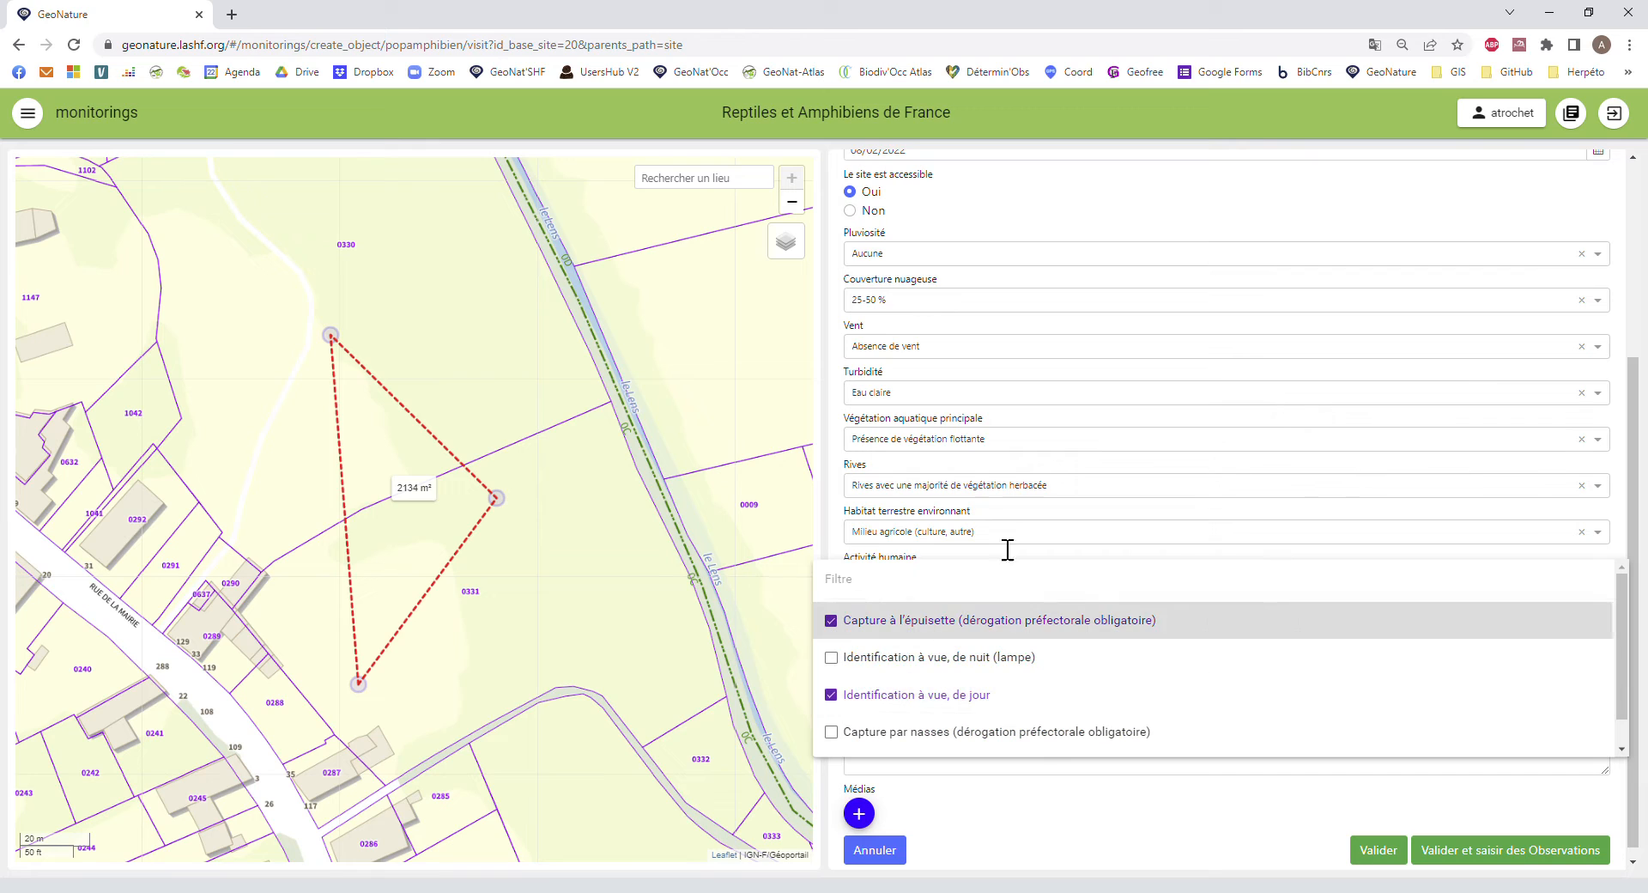
left_click(1471, 864)
left_click(1473, 865)
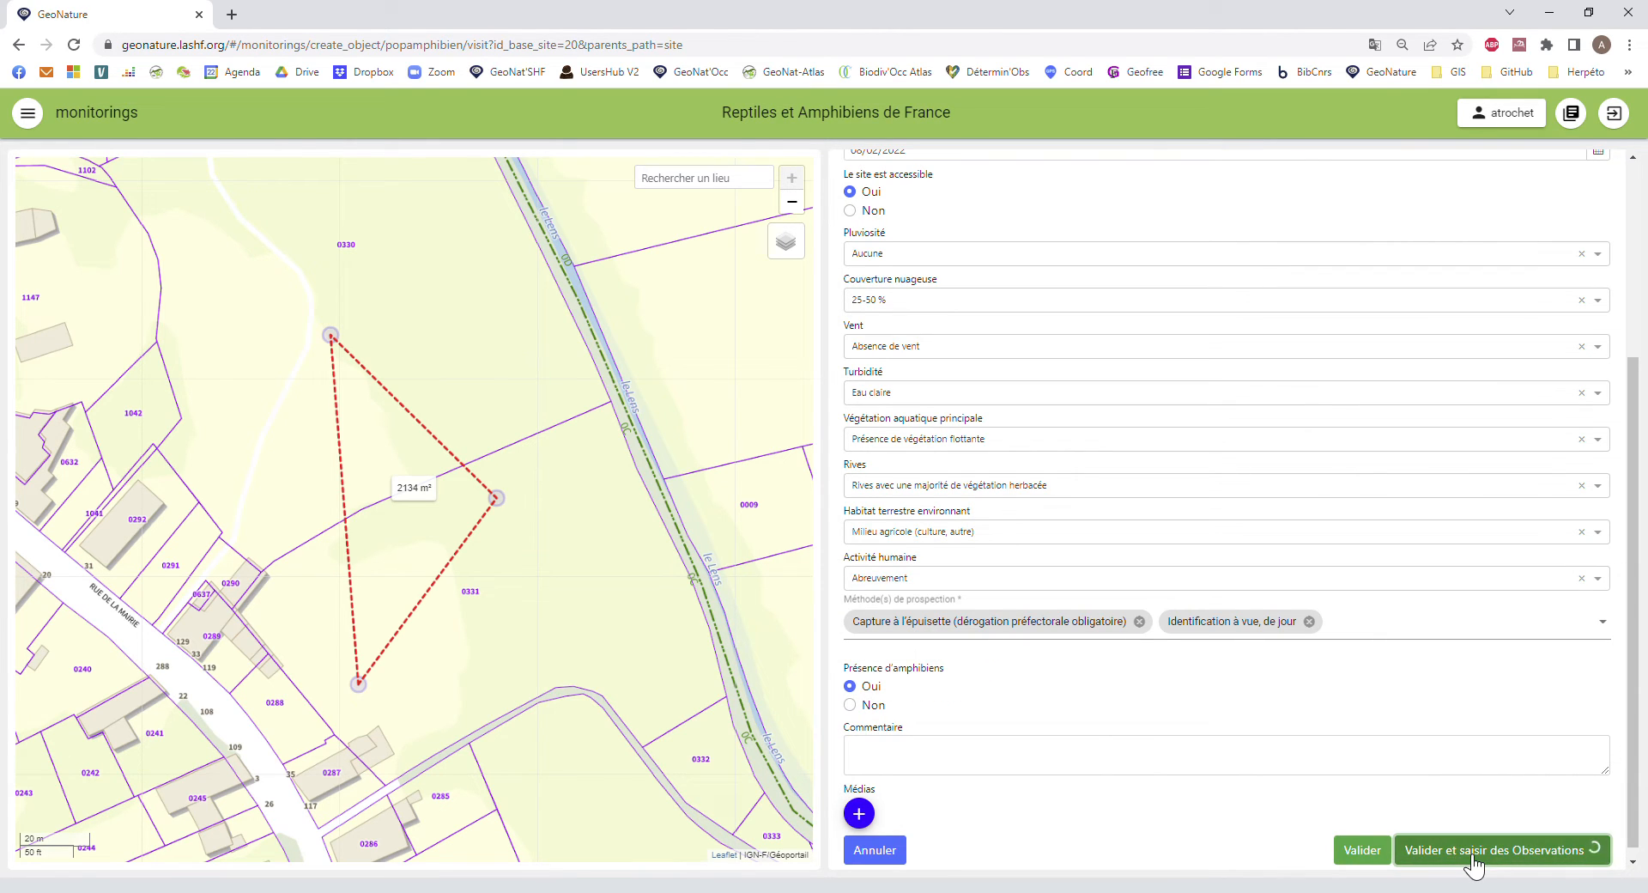
Set the observed species to Triton palmé (Le), Lissotriton helveticus (Razoumowsky, 1789), at species level.
left_click(968, 269)
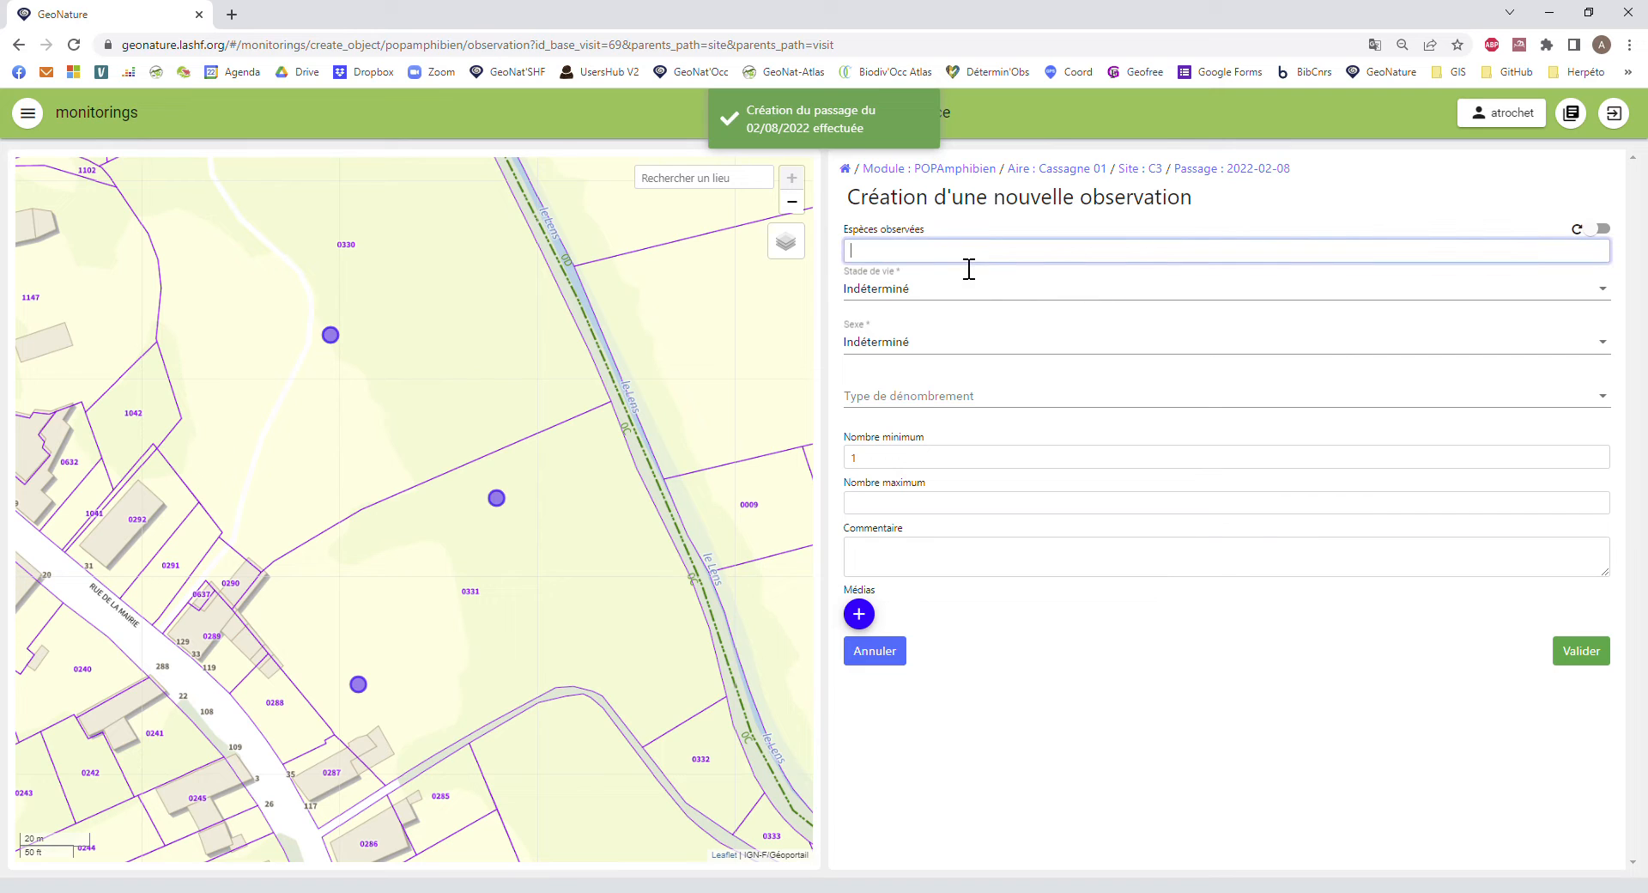
type("triton pa")
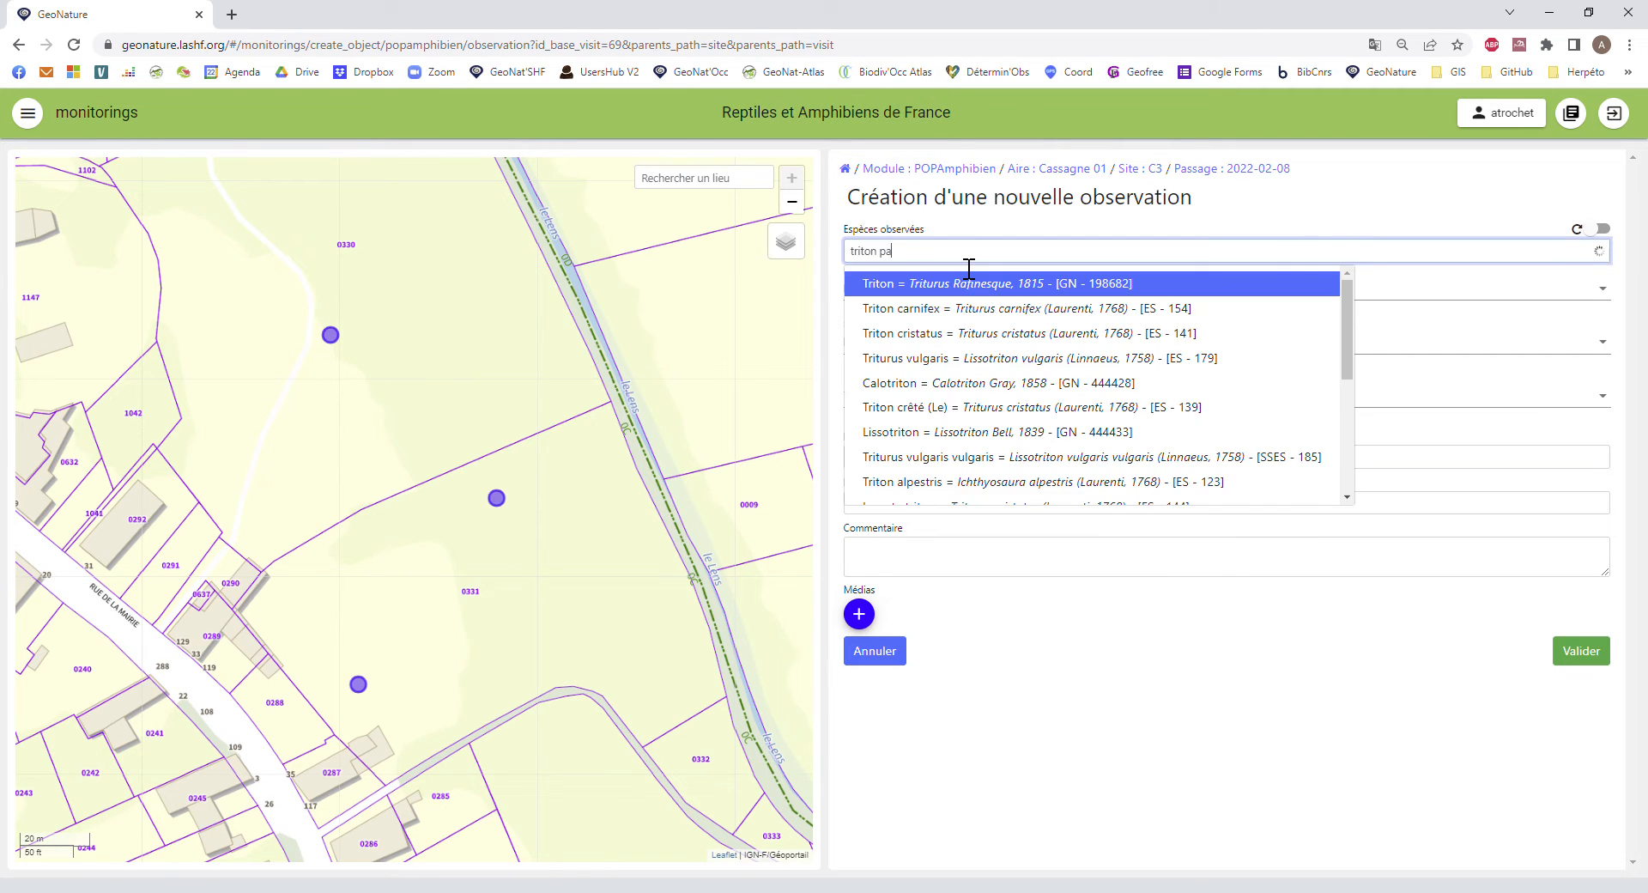
type("lmé")
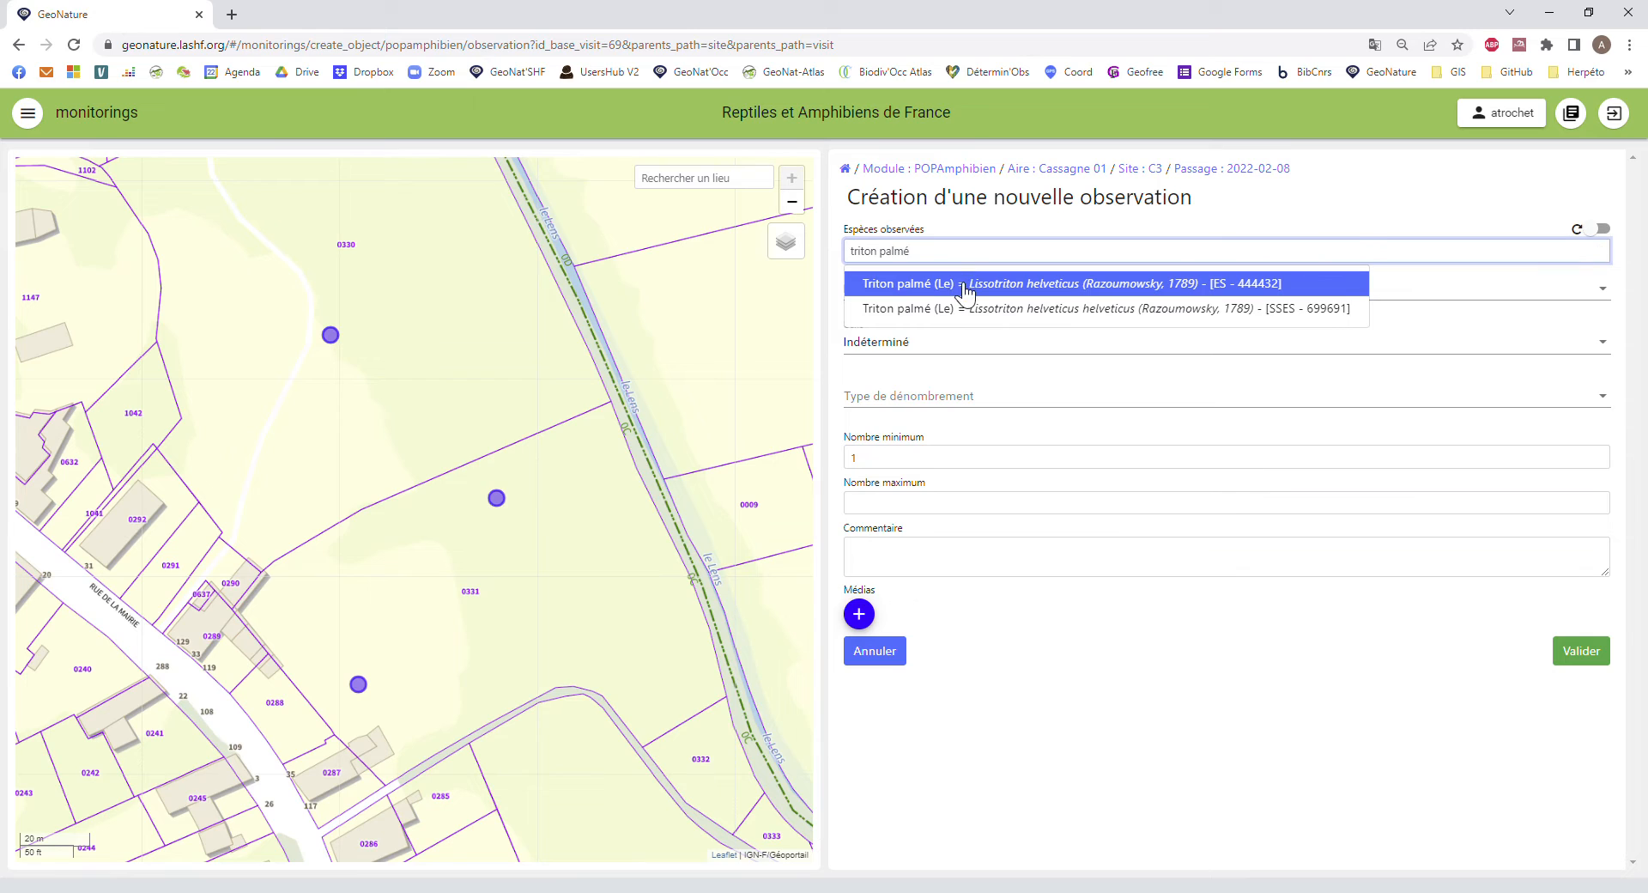
left_click(965, 284)
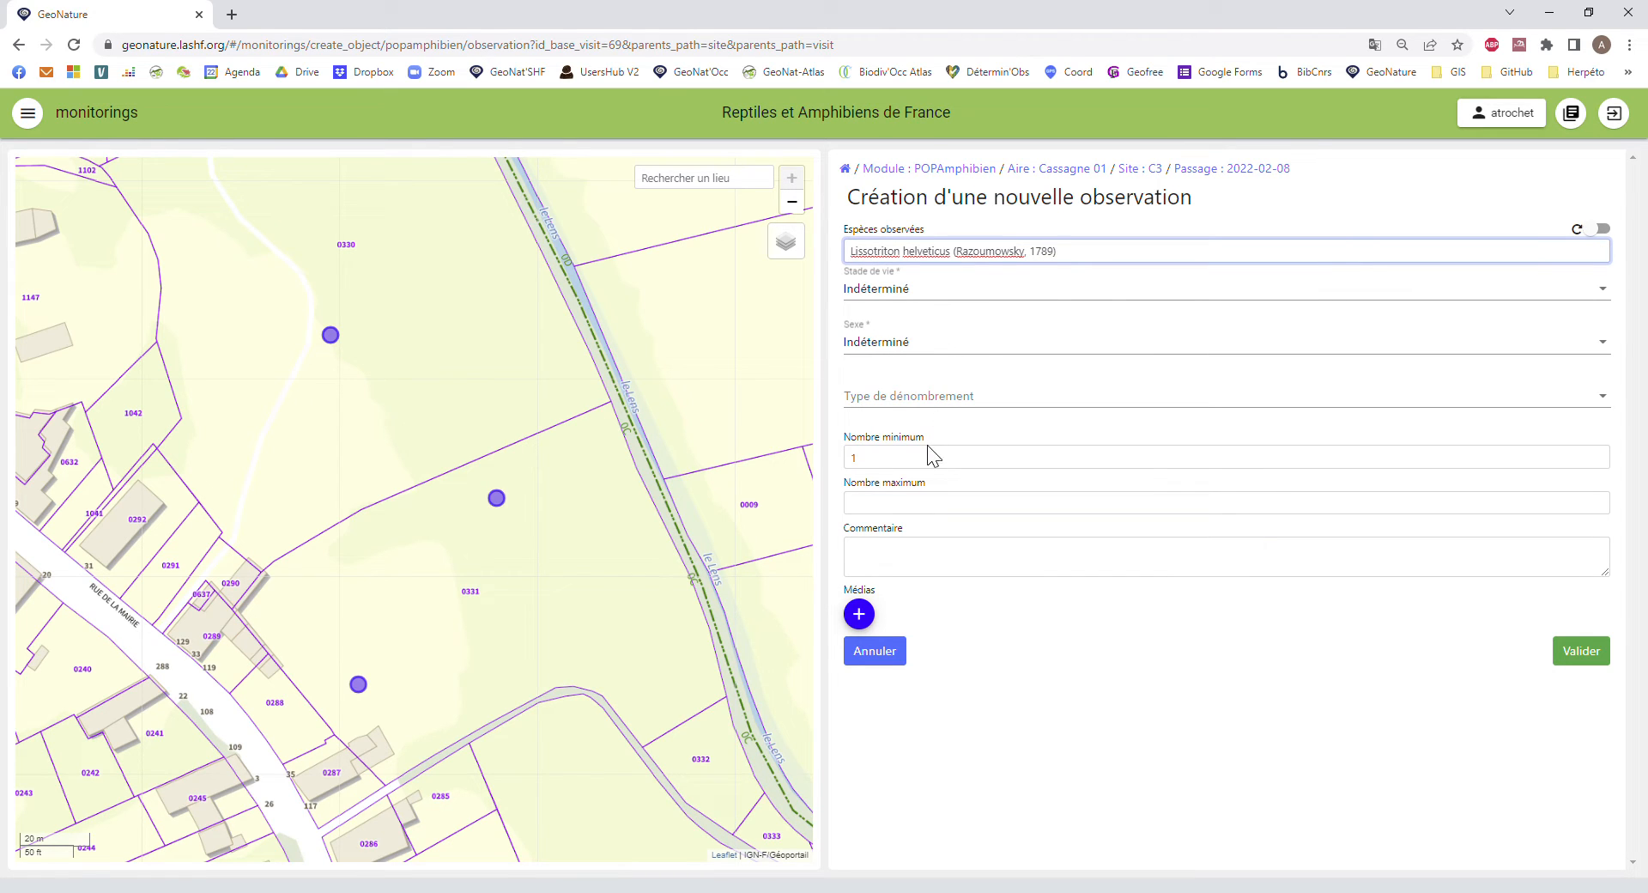
Set the observation's minimum and maximum numbers to 4 and count type to Compté, and save it with chained entry enabled.
left_click(939, 464)
type("4")
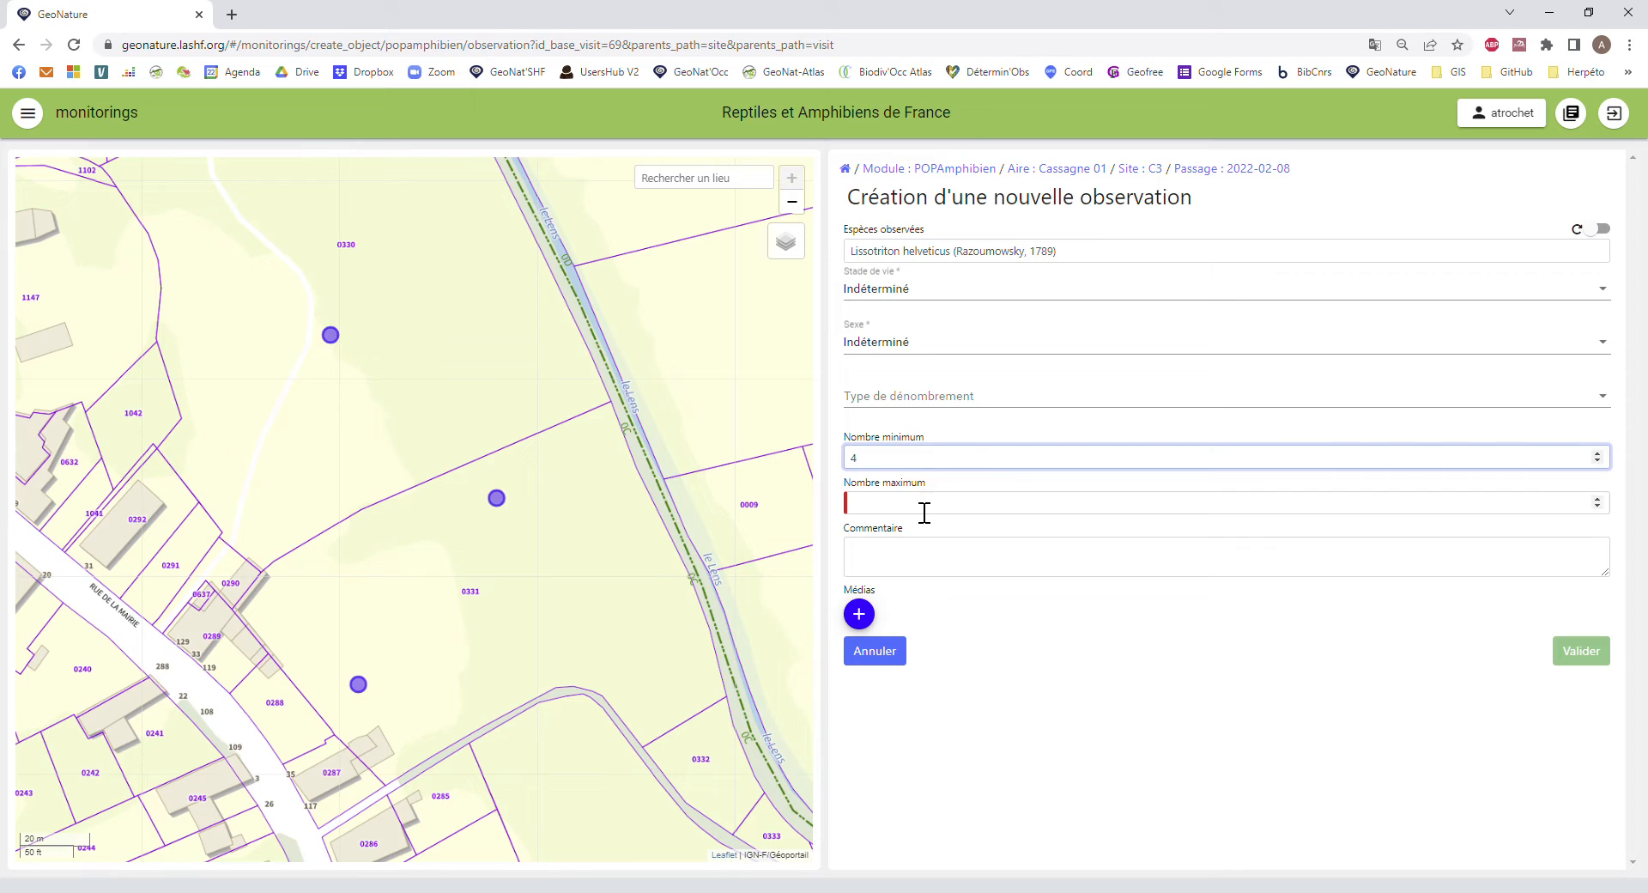
key("Tab")
type("4")
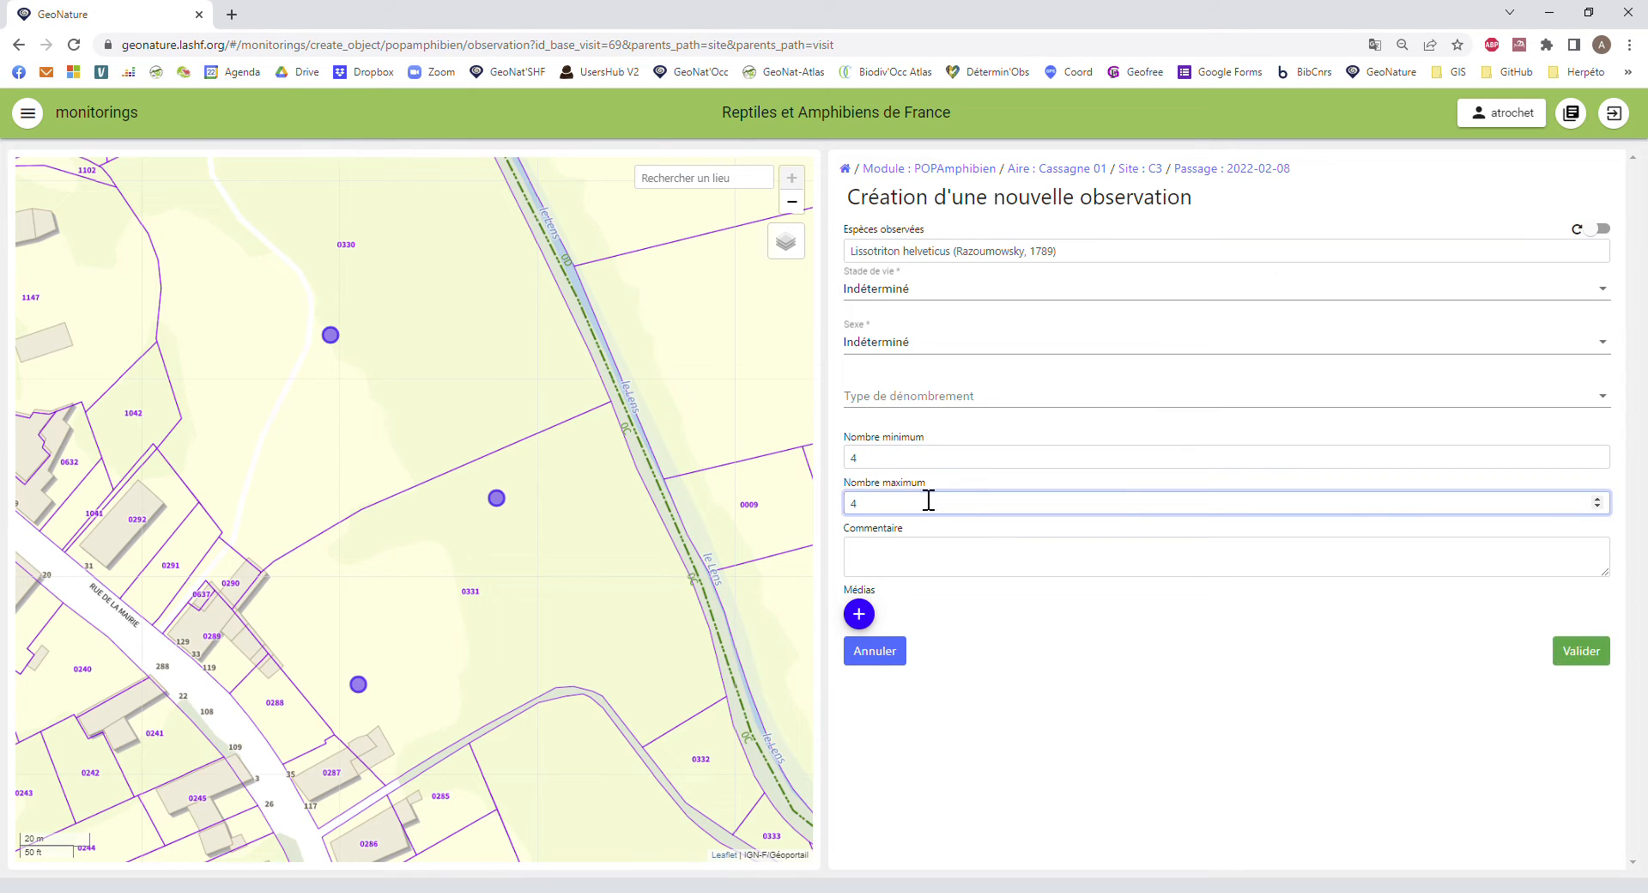
left_click(970, 396)
left_click(970, 403)
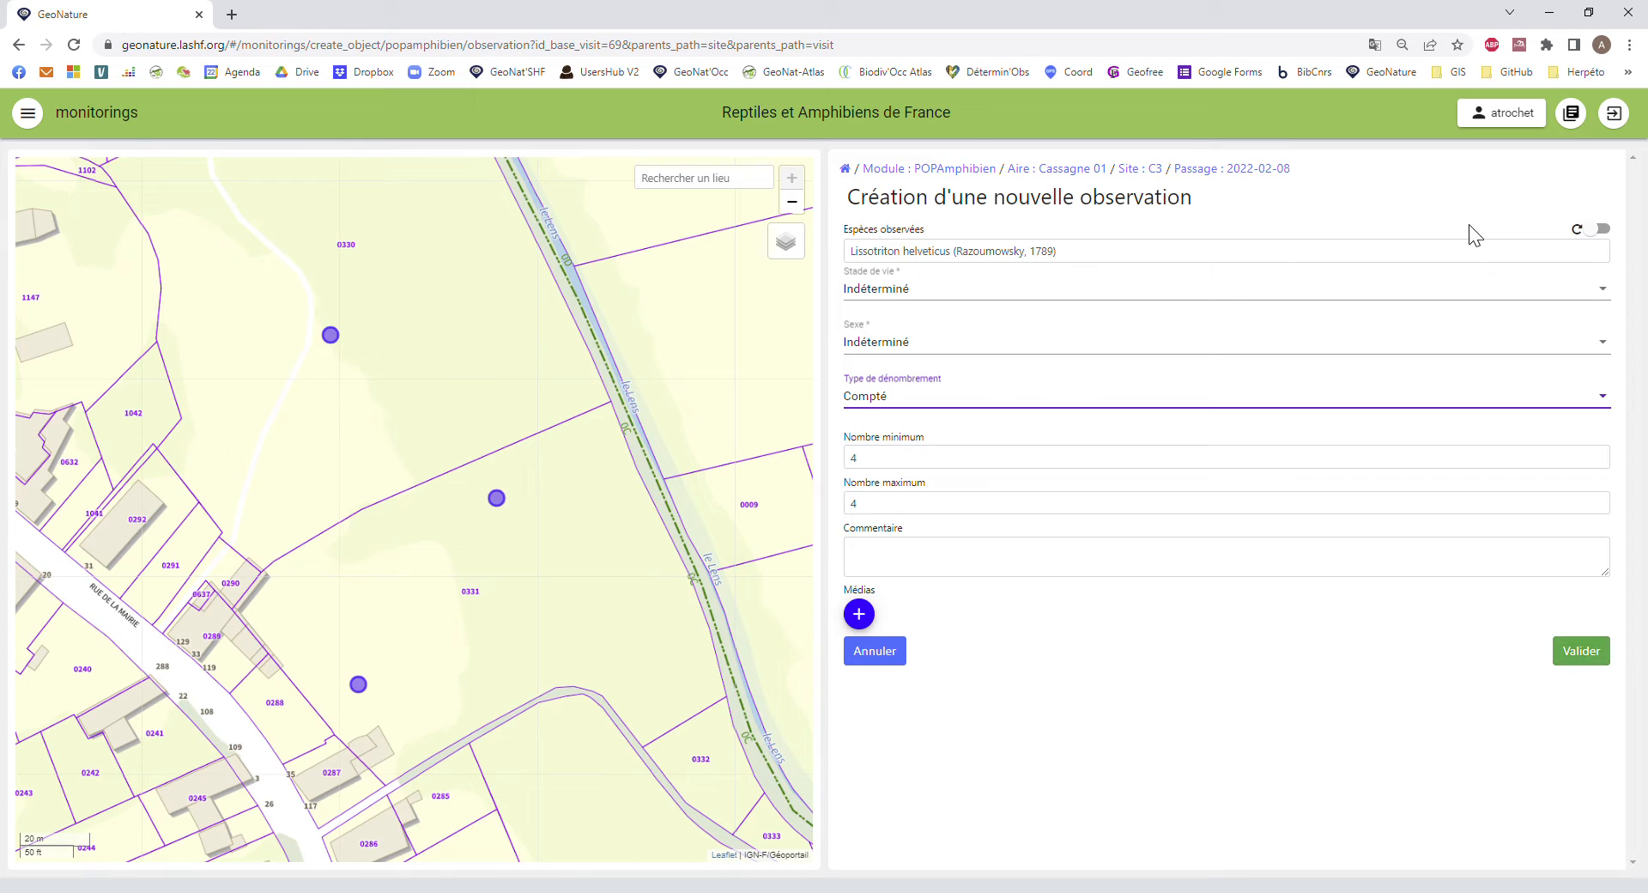
left_click(1610, 231)
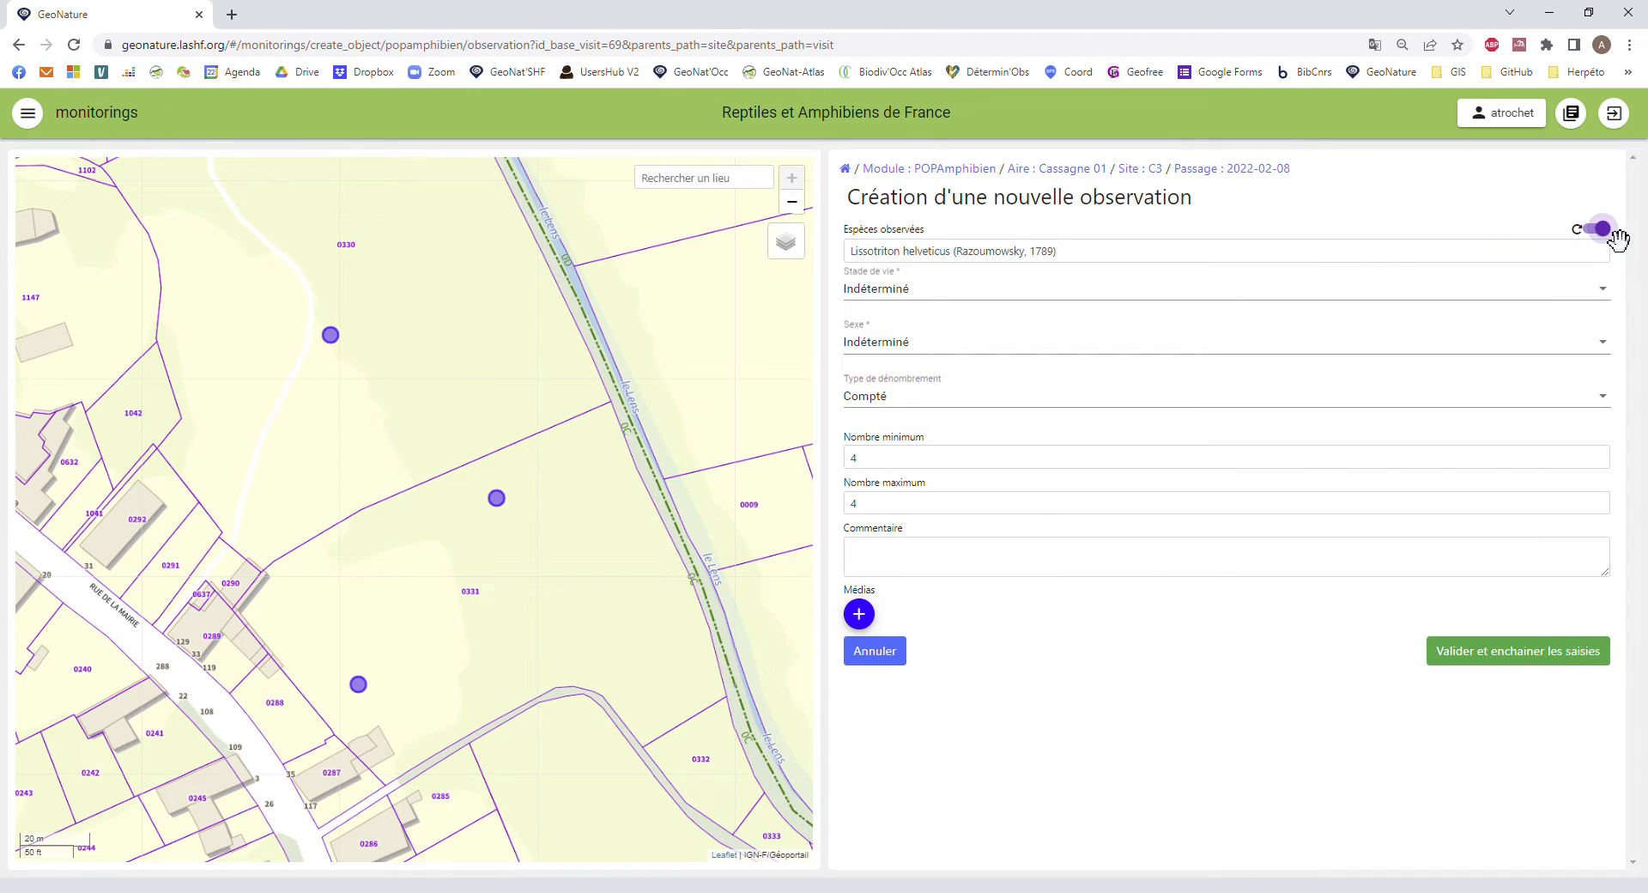
left_click(1519, 670)
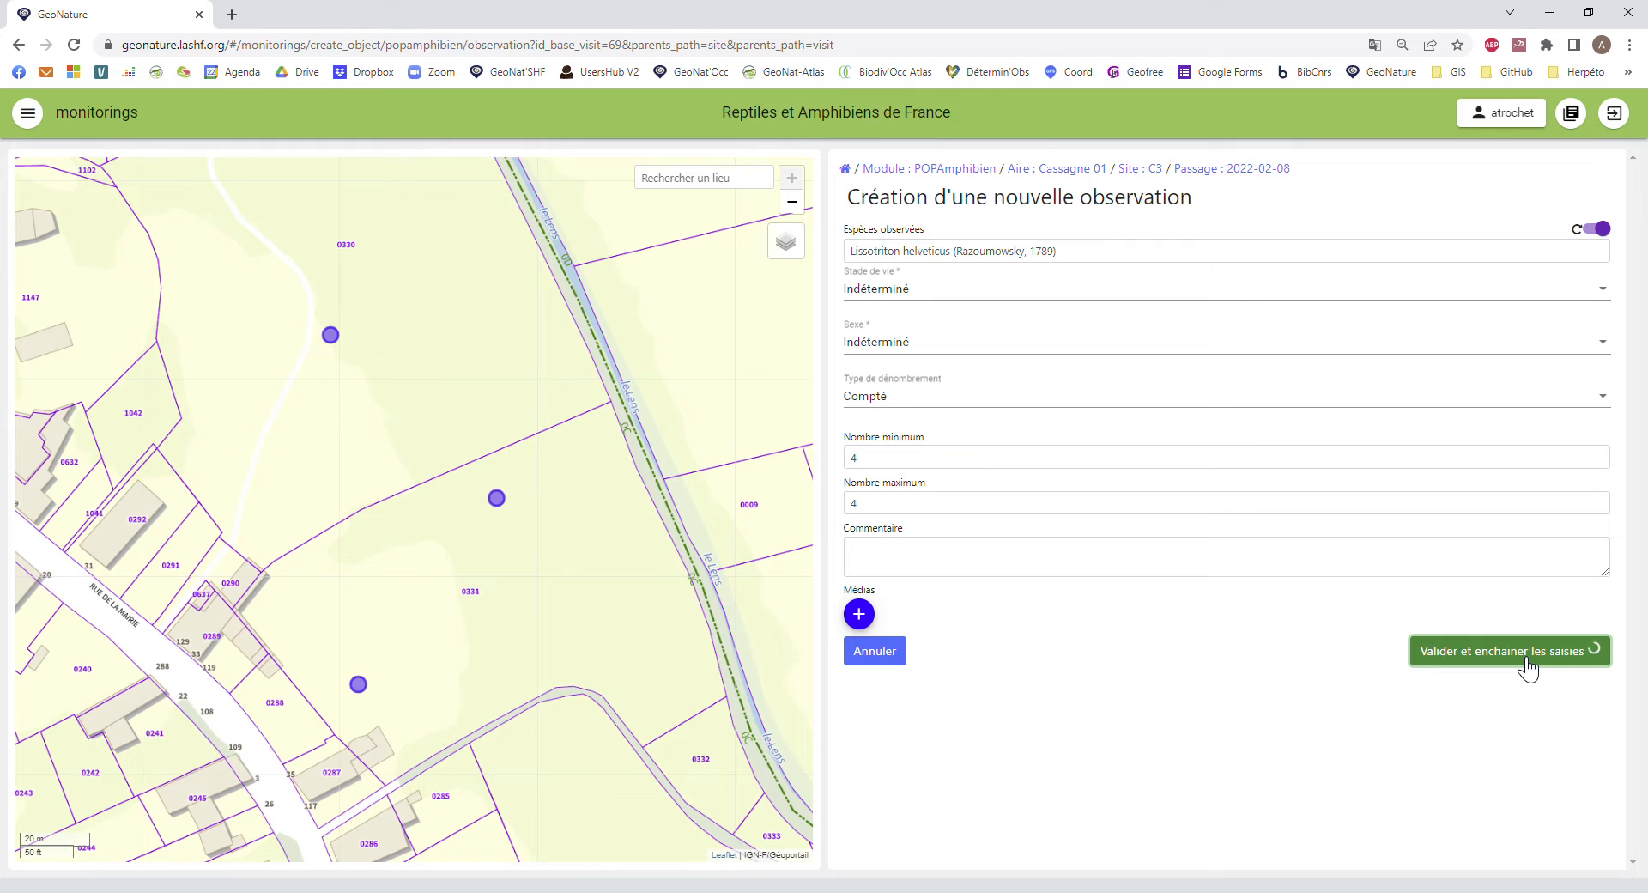
Set the new observation's species to the genus Pelophylax Fitzinger, 1843, with life stage Adulte and sex Indéterminé.
left_click(991, 254)
type("p")
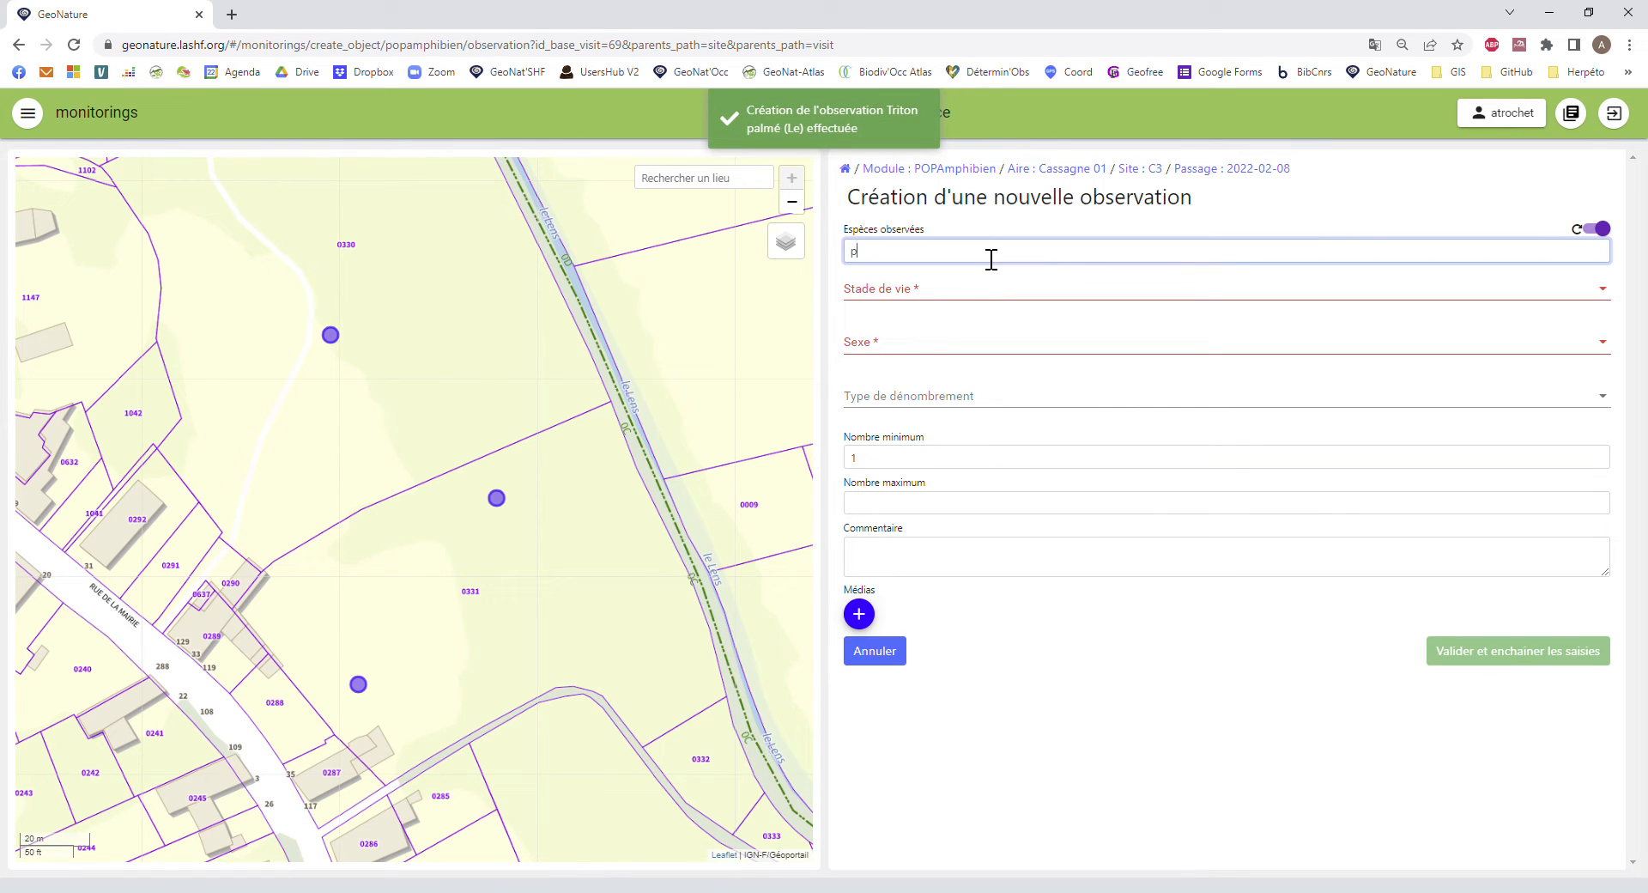
type("elophy")
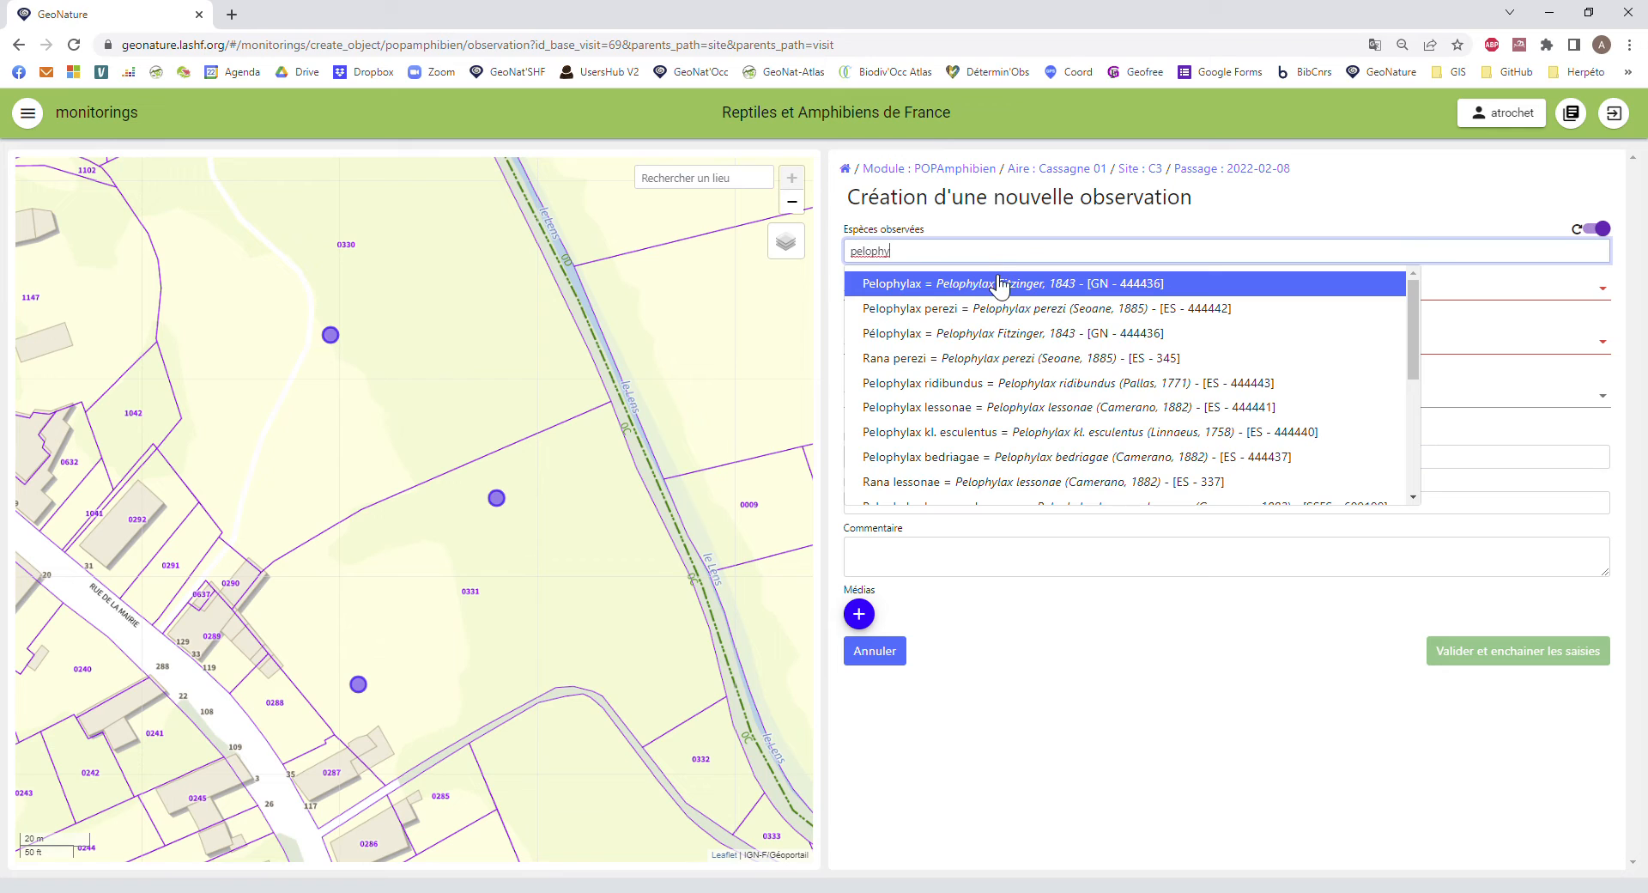
left_click(996, 283)
left_click(917, 296)
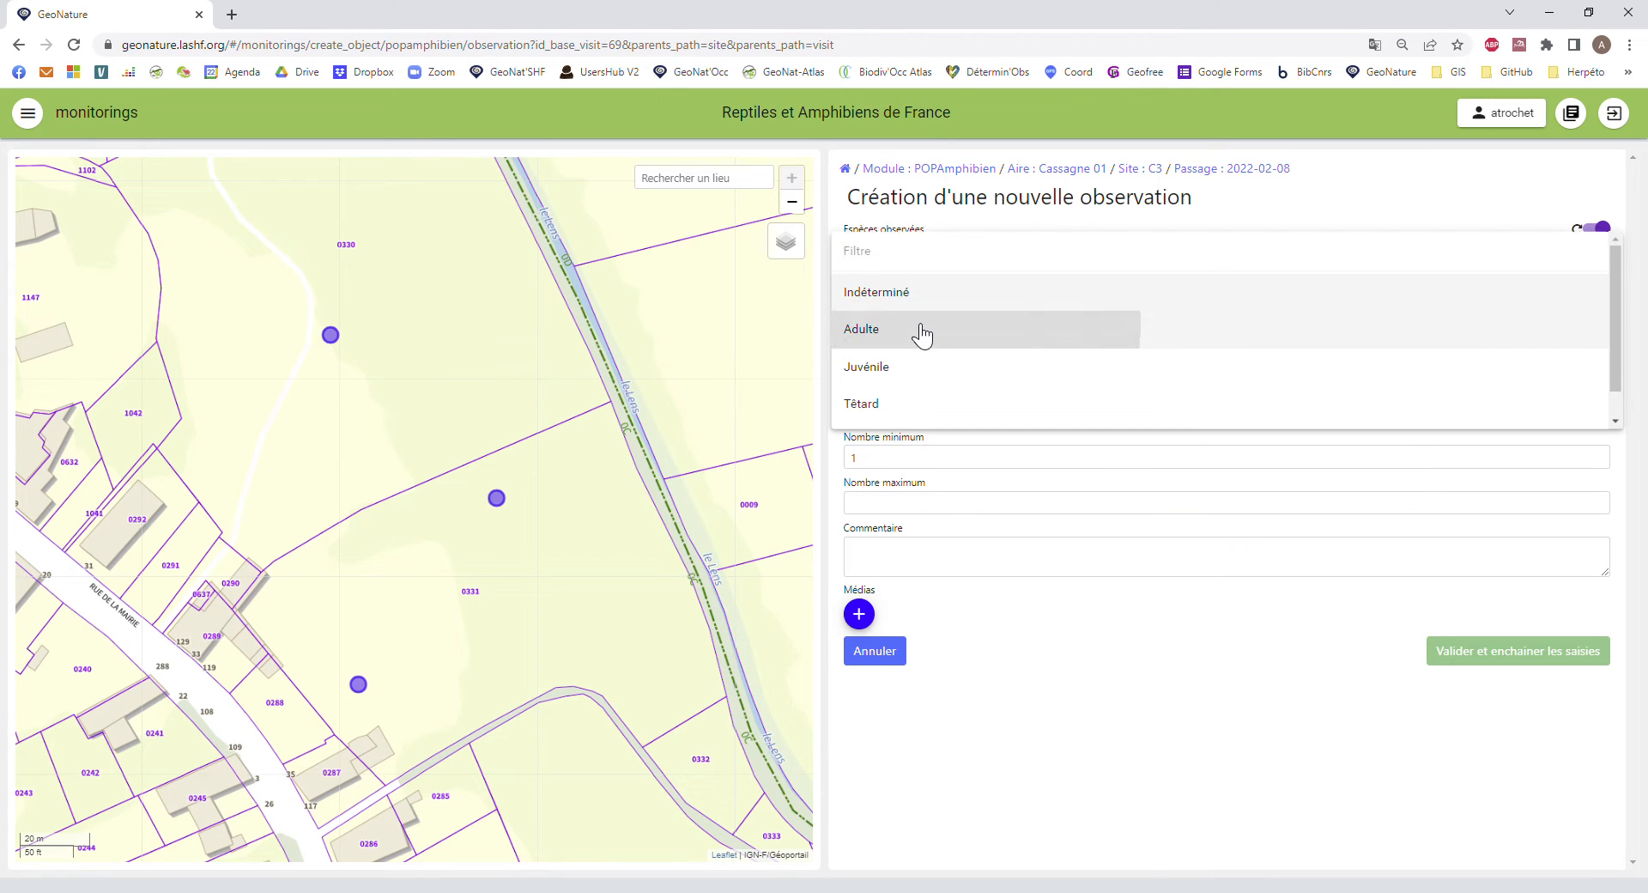
left_click(919, 337)
left_click(919, 352)
left_click(918, 352)
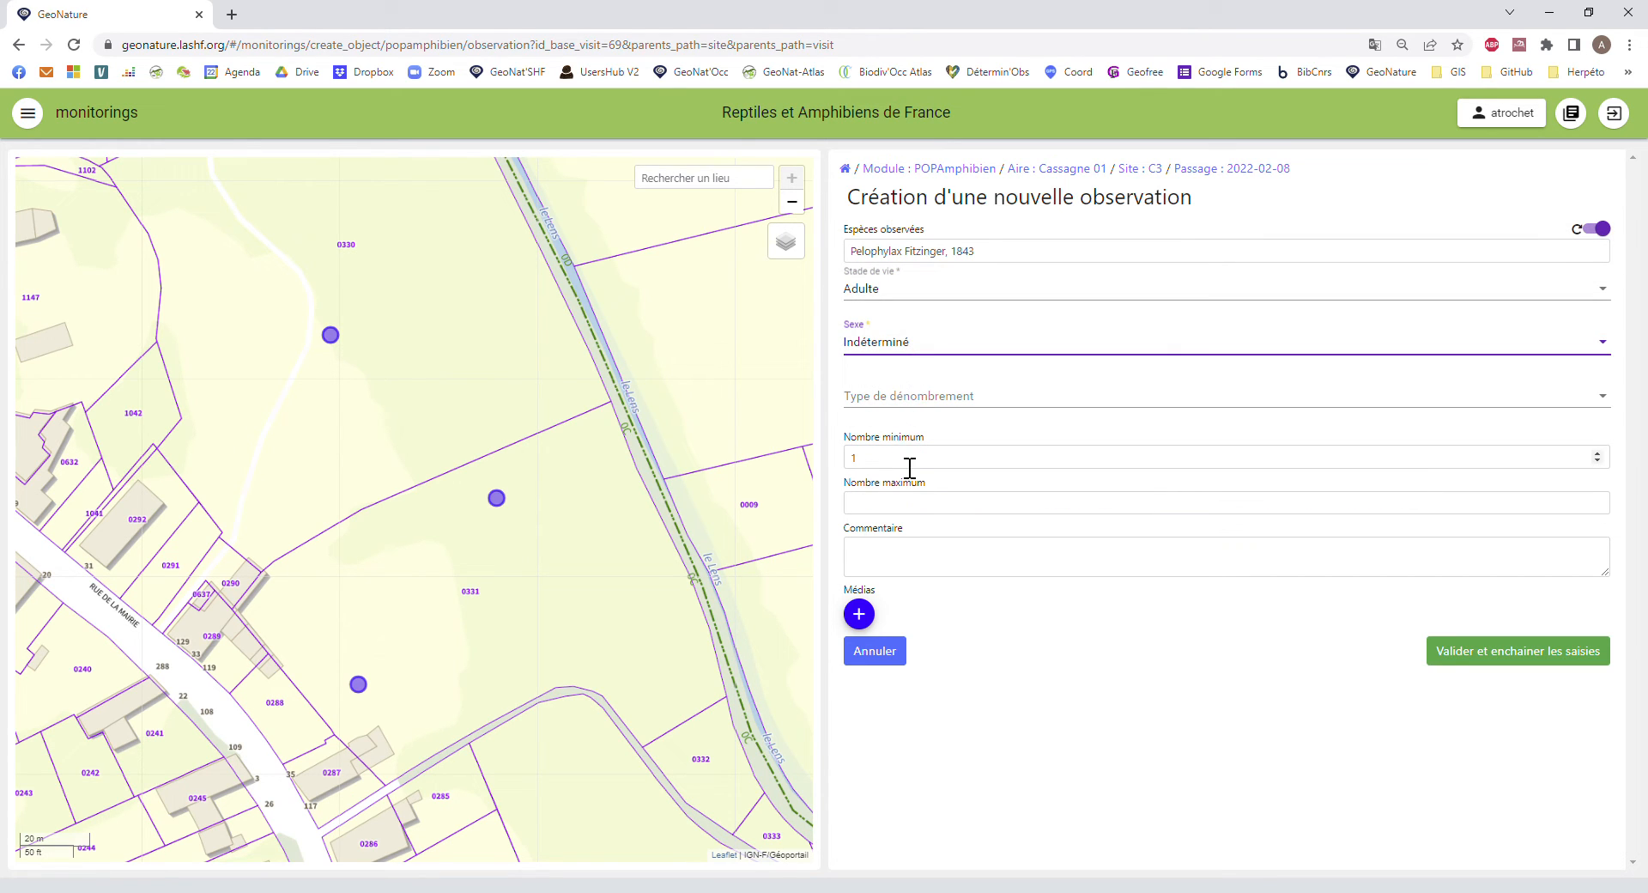
Set the minimum and maximum numbers to 5 and count type to Compté, and save the observation with chained entry disabled.
left_click_drag(910, 466, 827, 462)
type("5")
left_click(910, 513)
type("5")
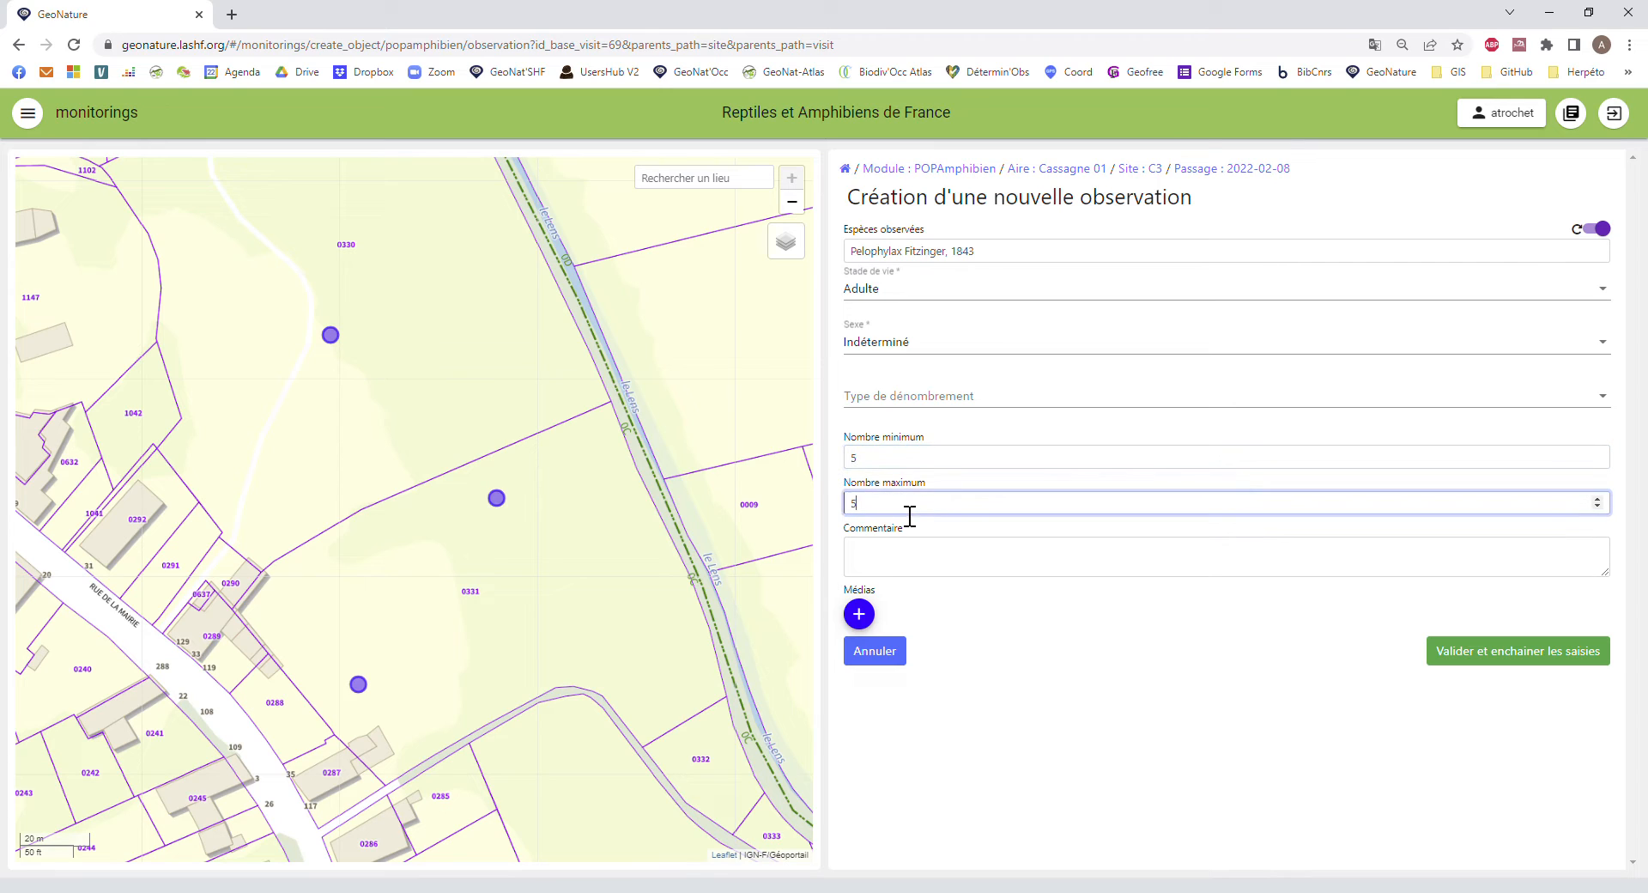
left_click(1089, 410)
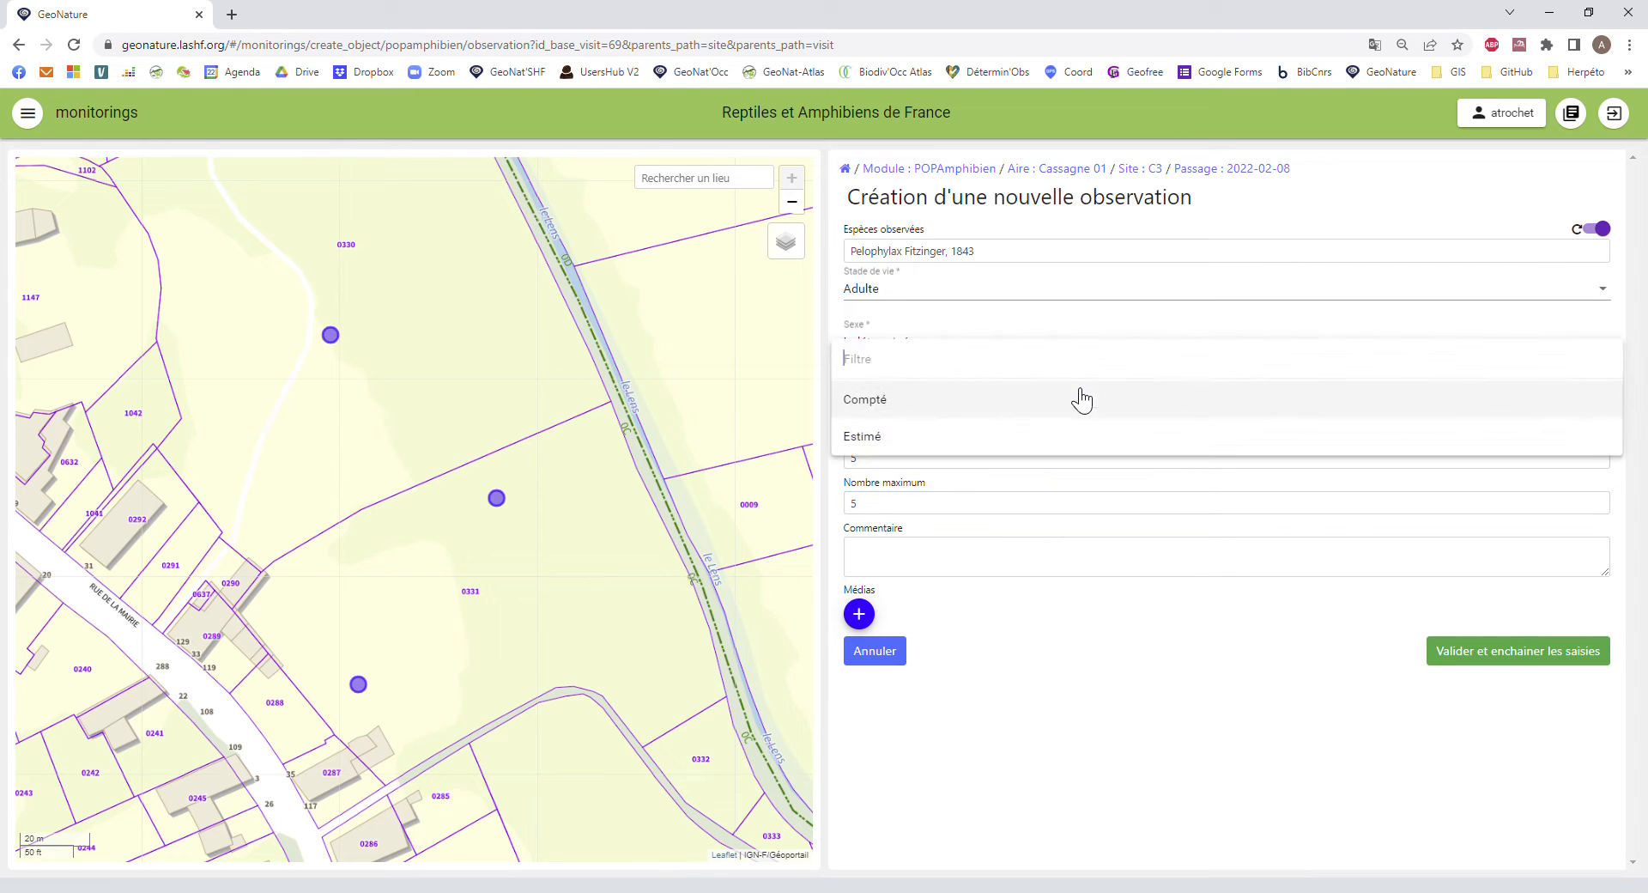
left_click(925, 409)
left_click(1598, 230)
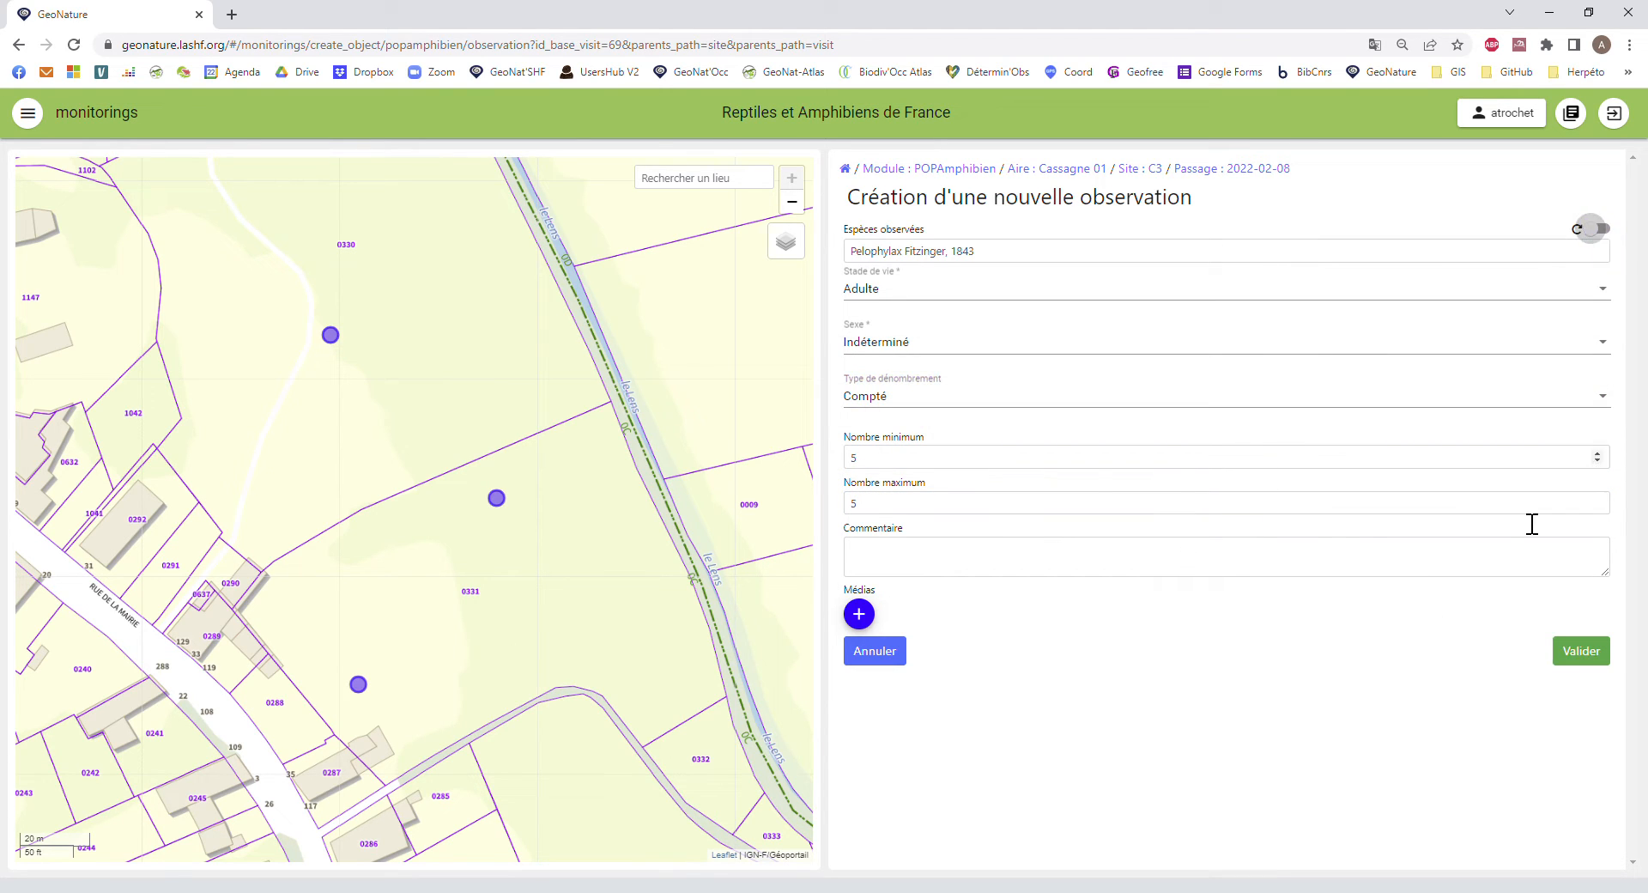
left_click(1569, 655)
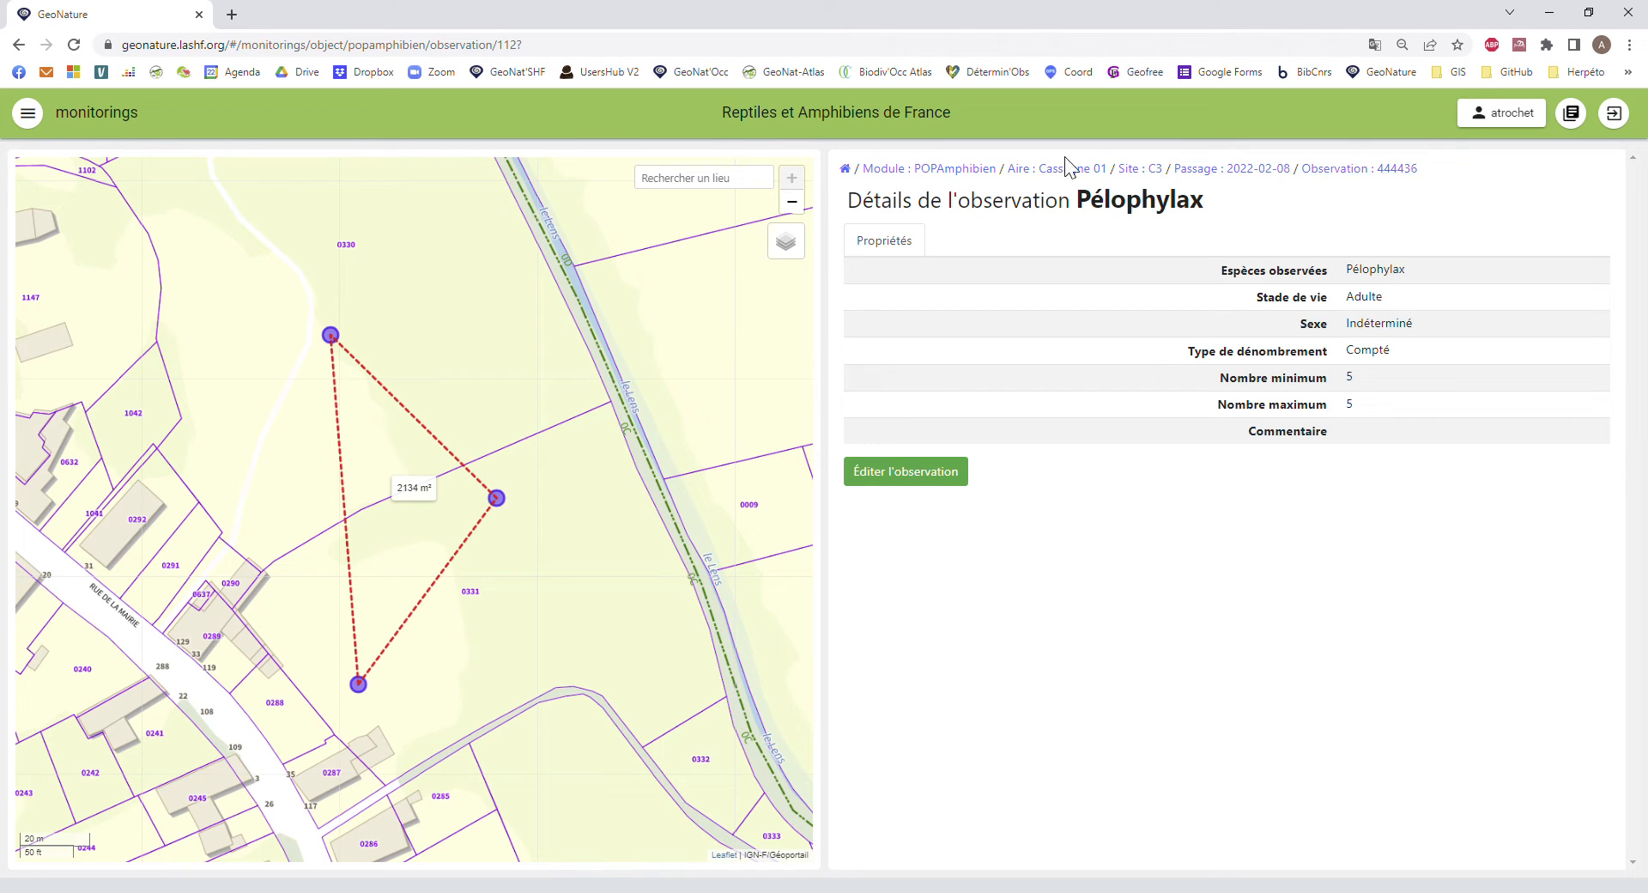
Open the 2022-02-08 passage and review its details and list of observations.
left_click_drag(1125, 199, 1240, 197)
left_click(1266, 196)
left_click(1261, 172)
scroll(1252, 584, "down", 1)
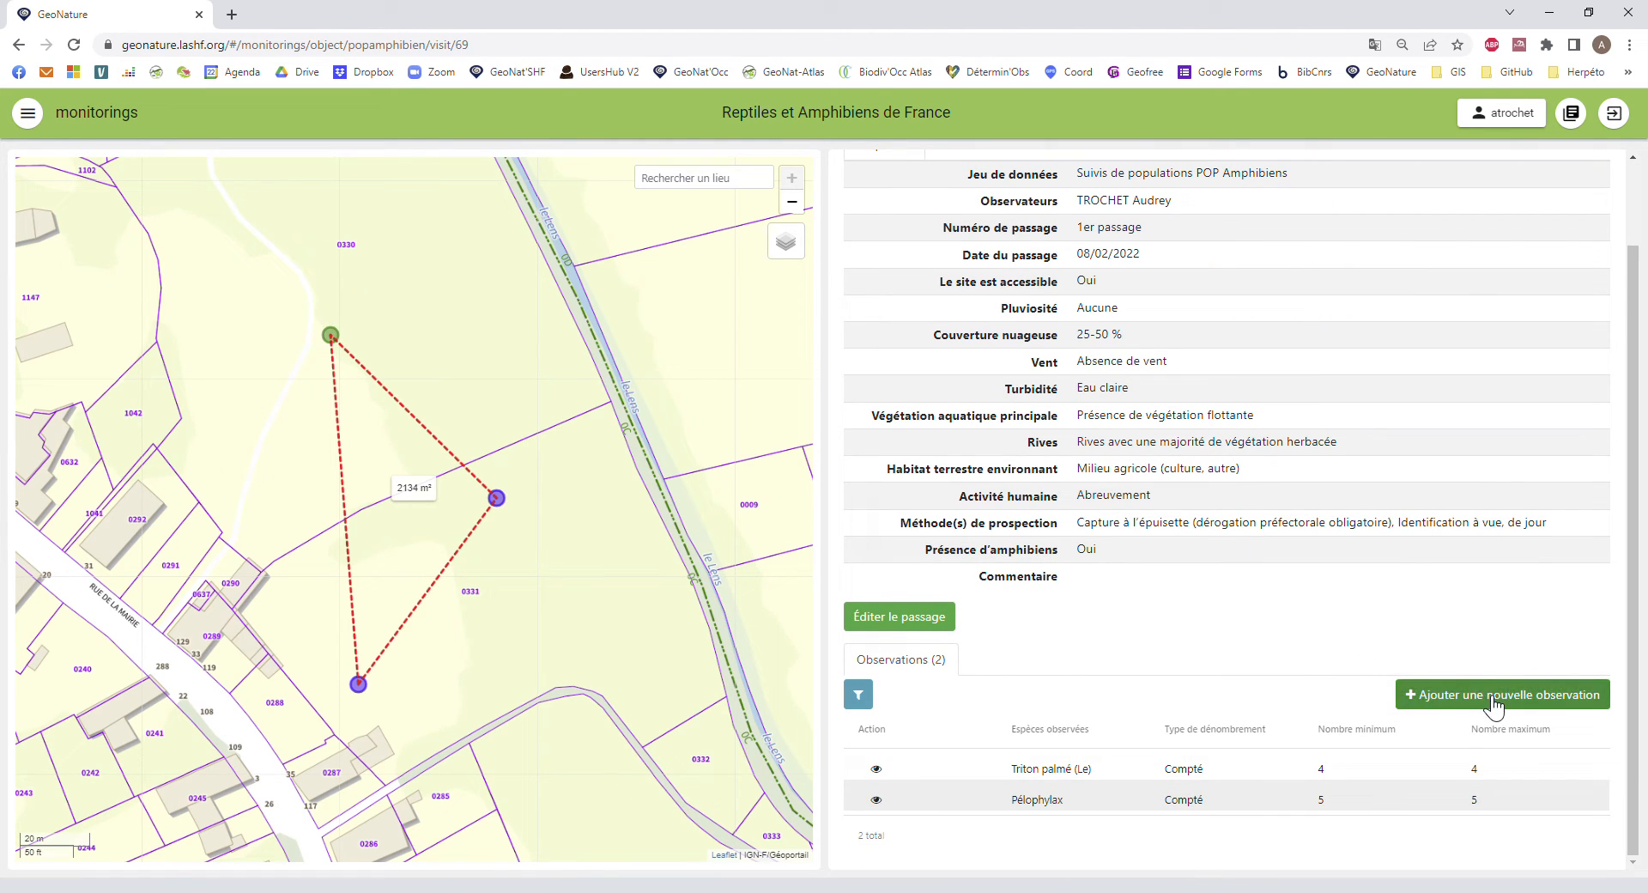
scroll(1496, 706, "up", 1)
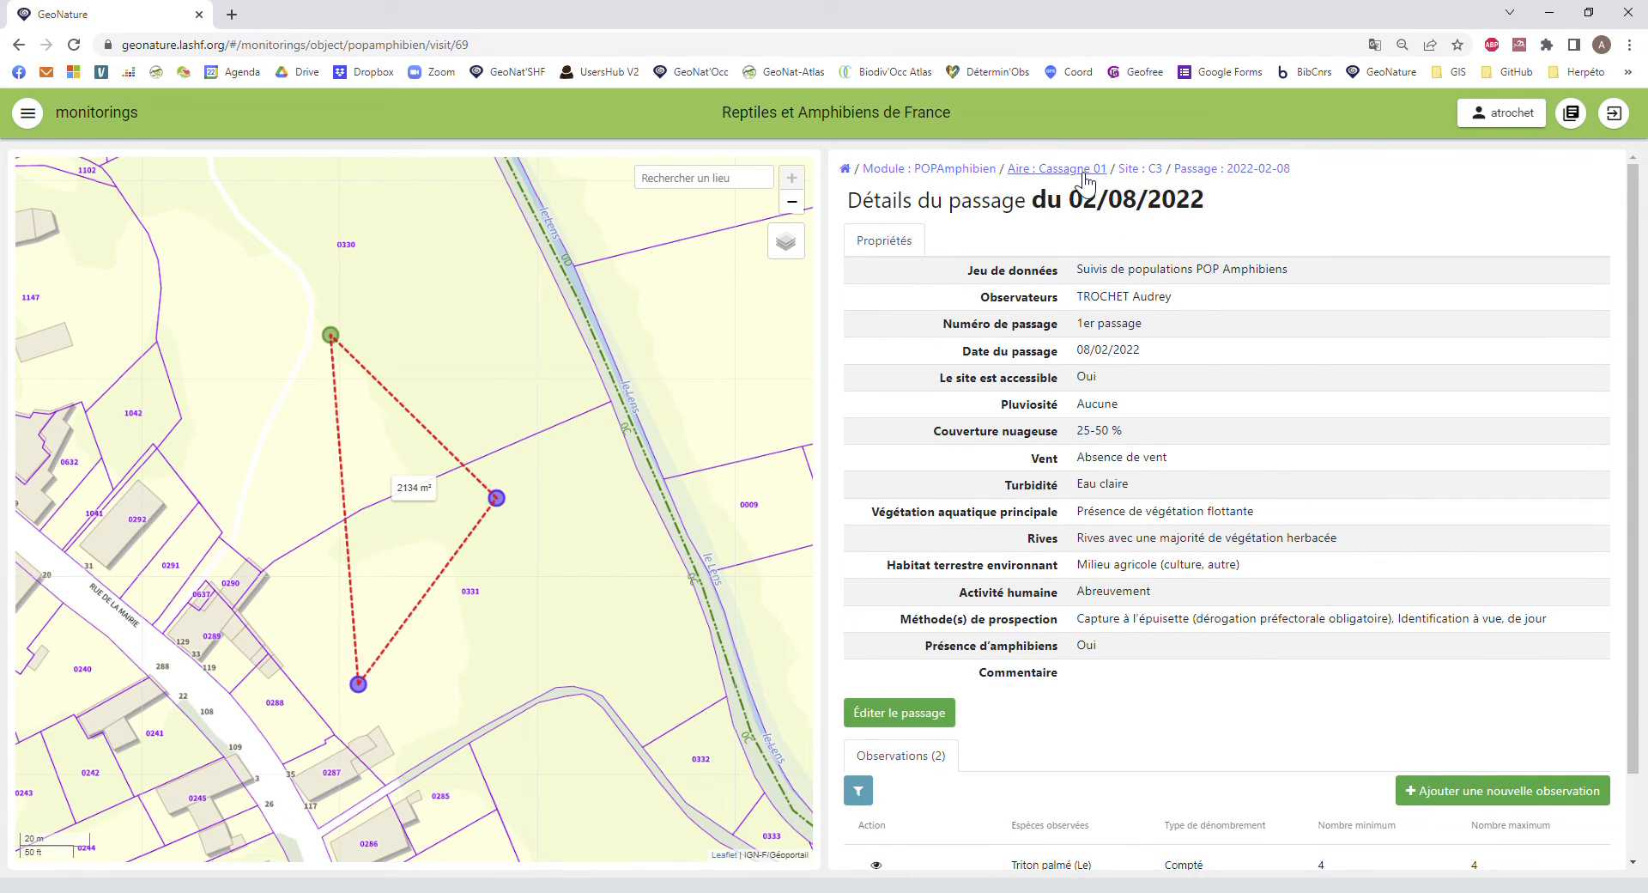
Add a new passage to site C3, set as 2eme passage and dated 13/04/2022.
left_click(1132, 171)
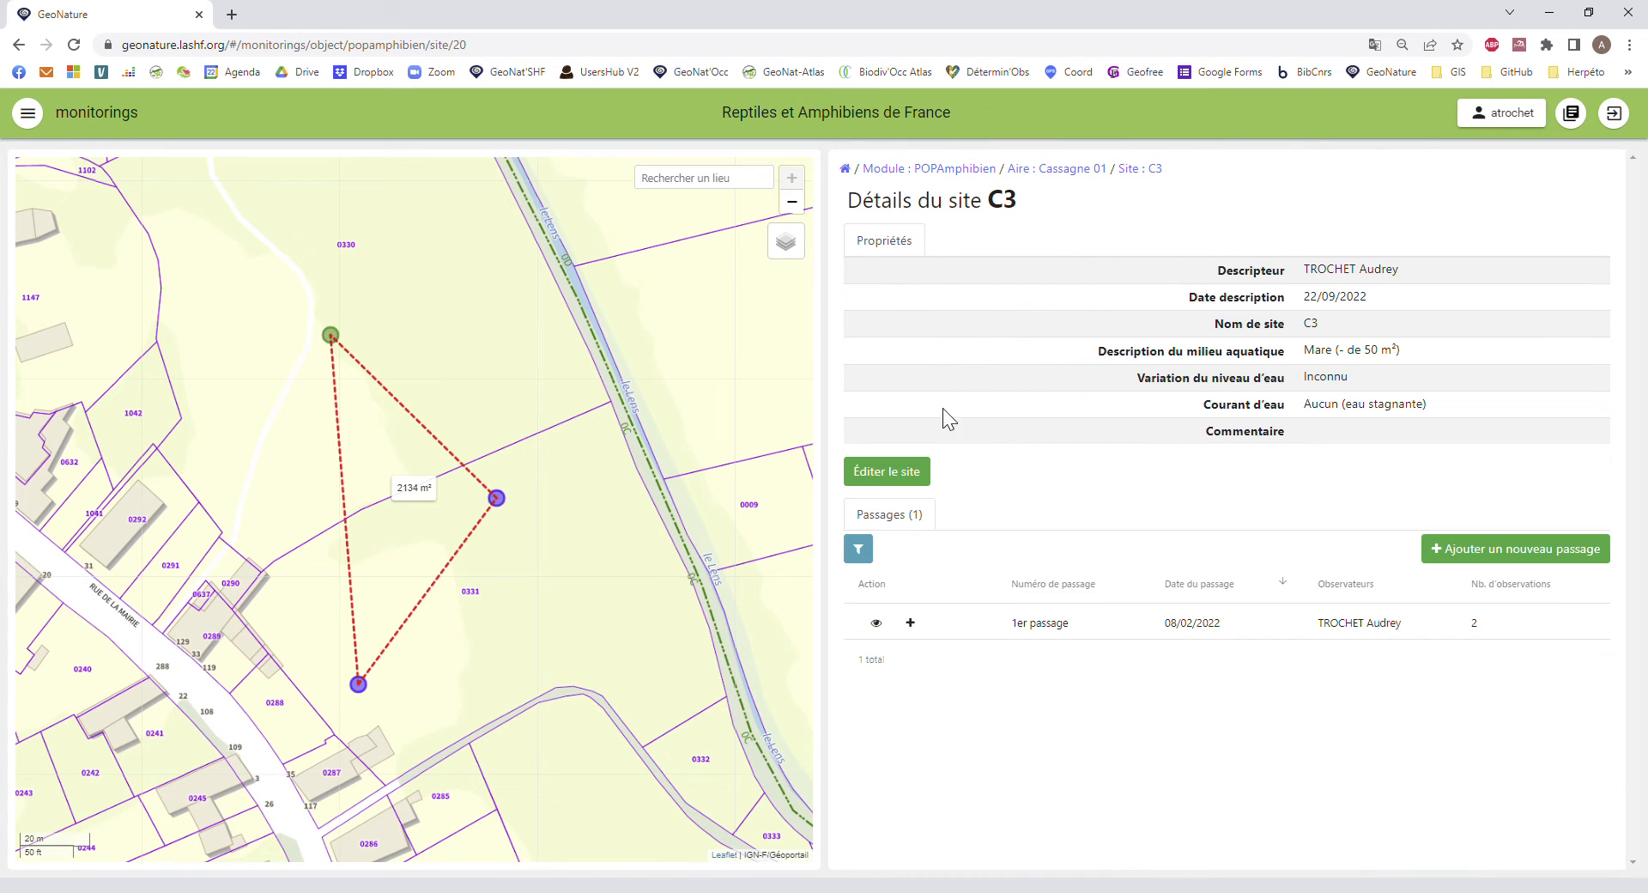
left_click(1480, 549)
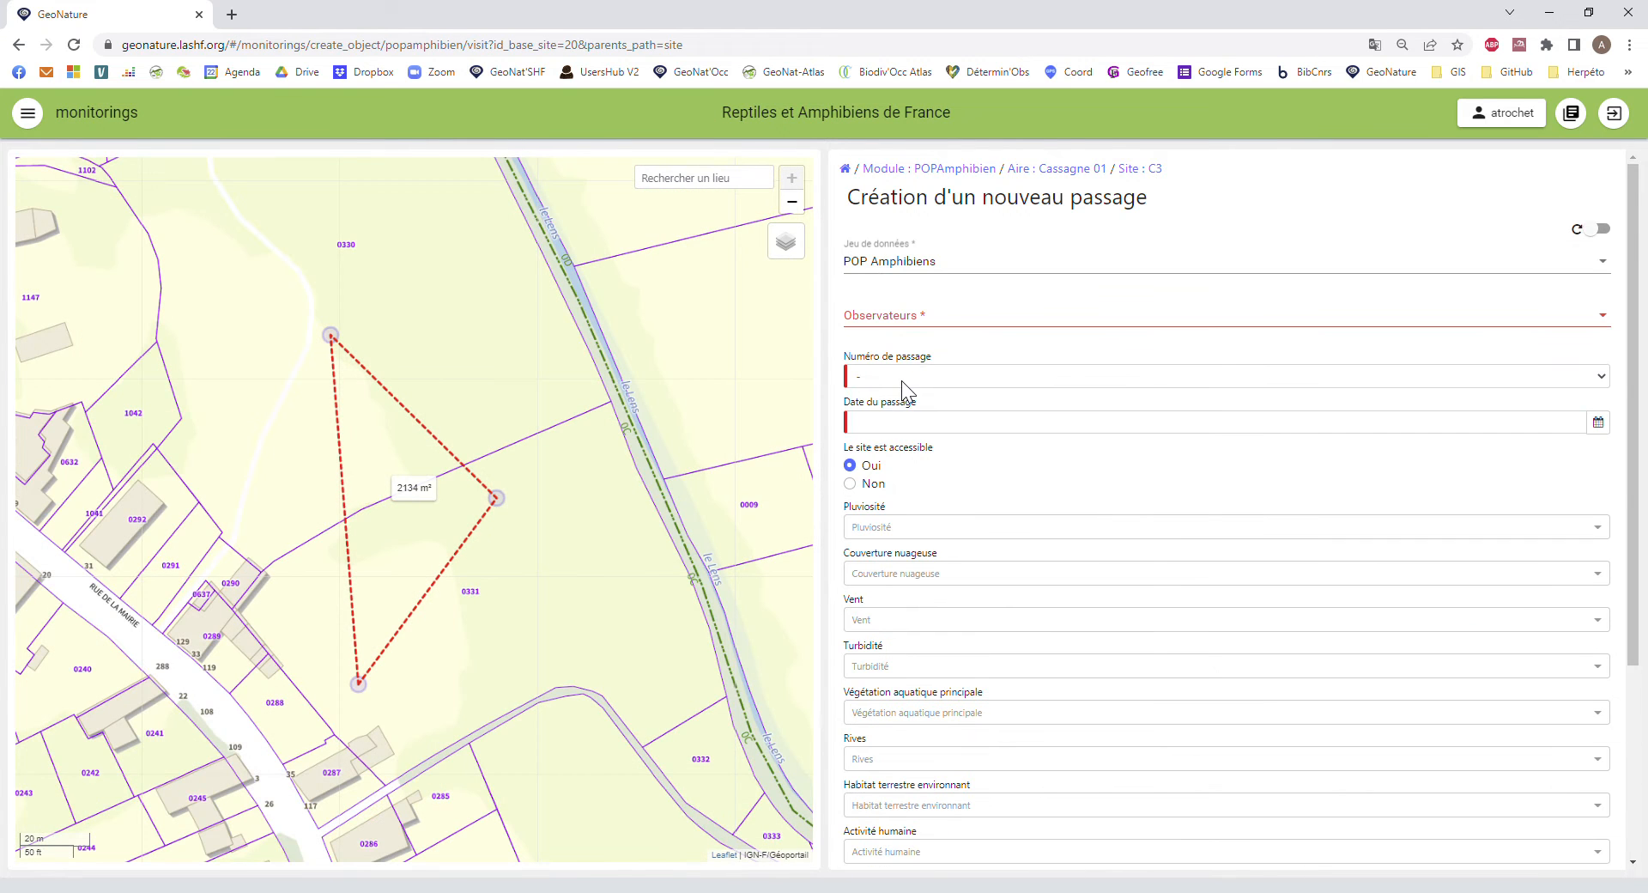
left_click(901, 380)
left_click(902, 432)
left_click(933, 435)
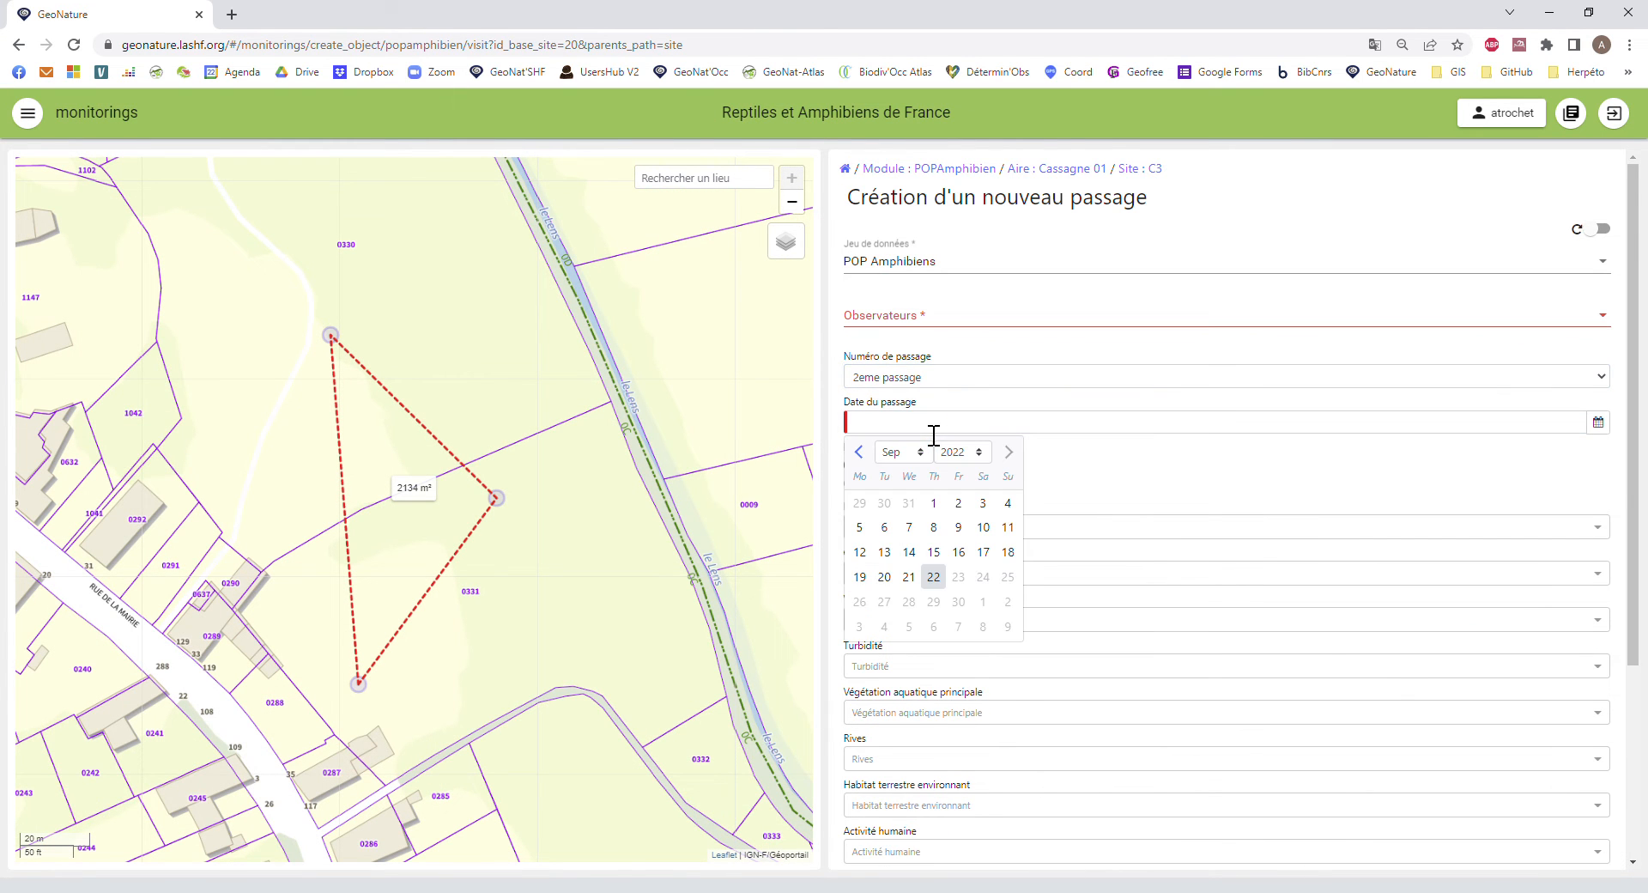
left_click(860, 451)
left_click(860, 451)
left_click(859, 452)
left_click(860, 451)
left_click(859, 452)
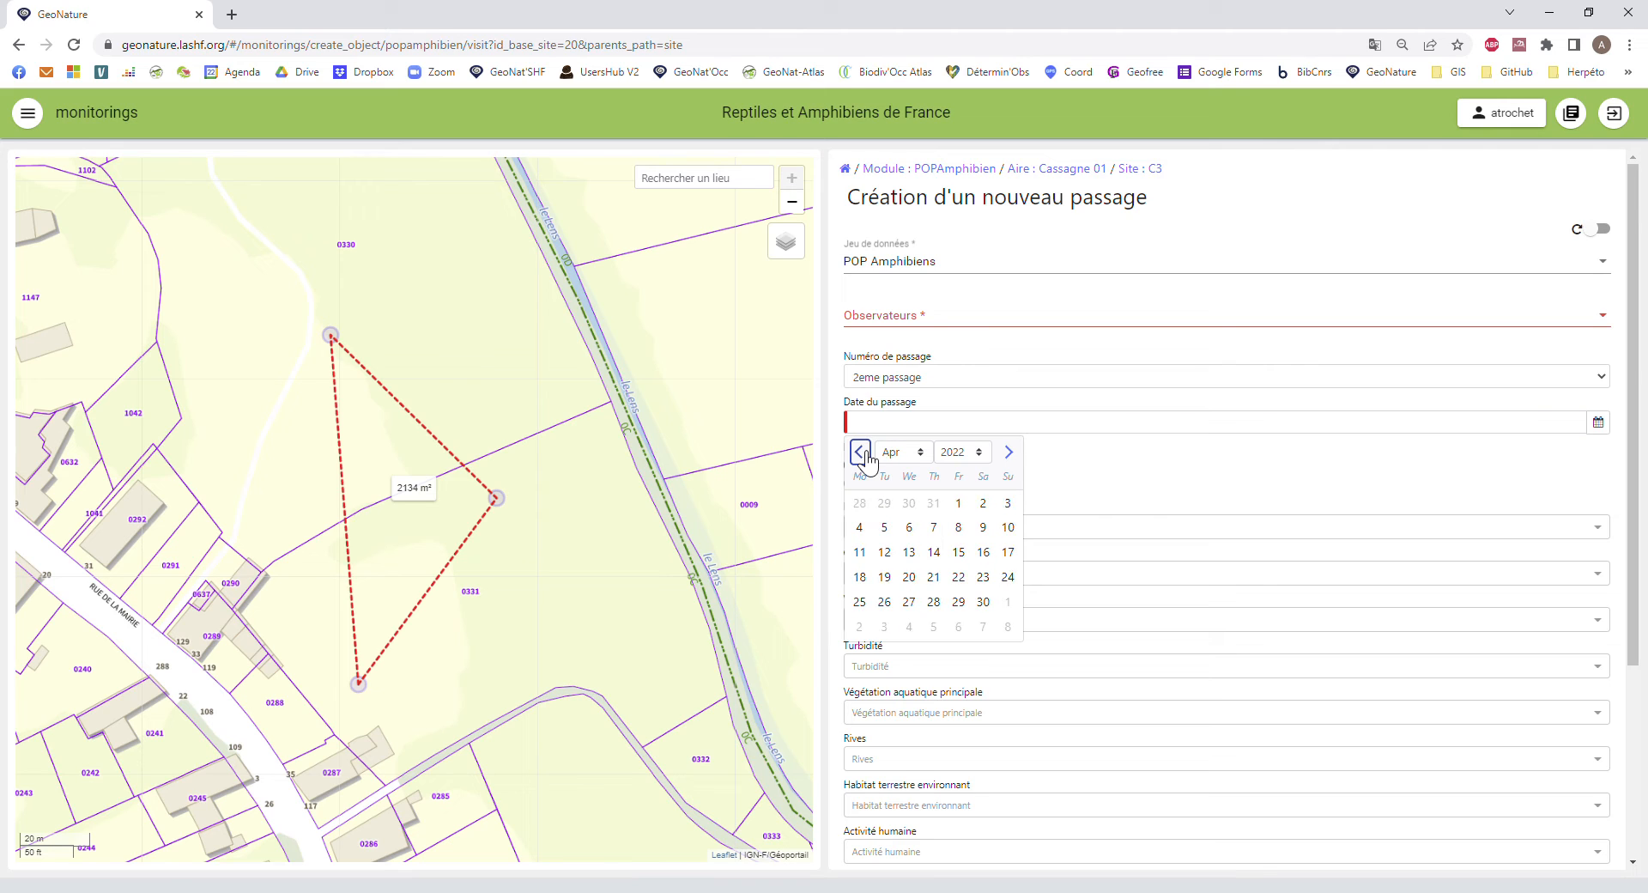
left_click(910, 552)
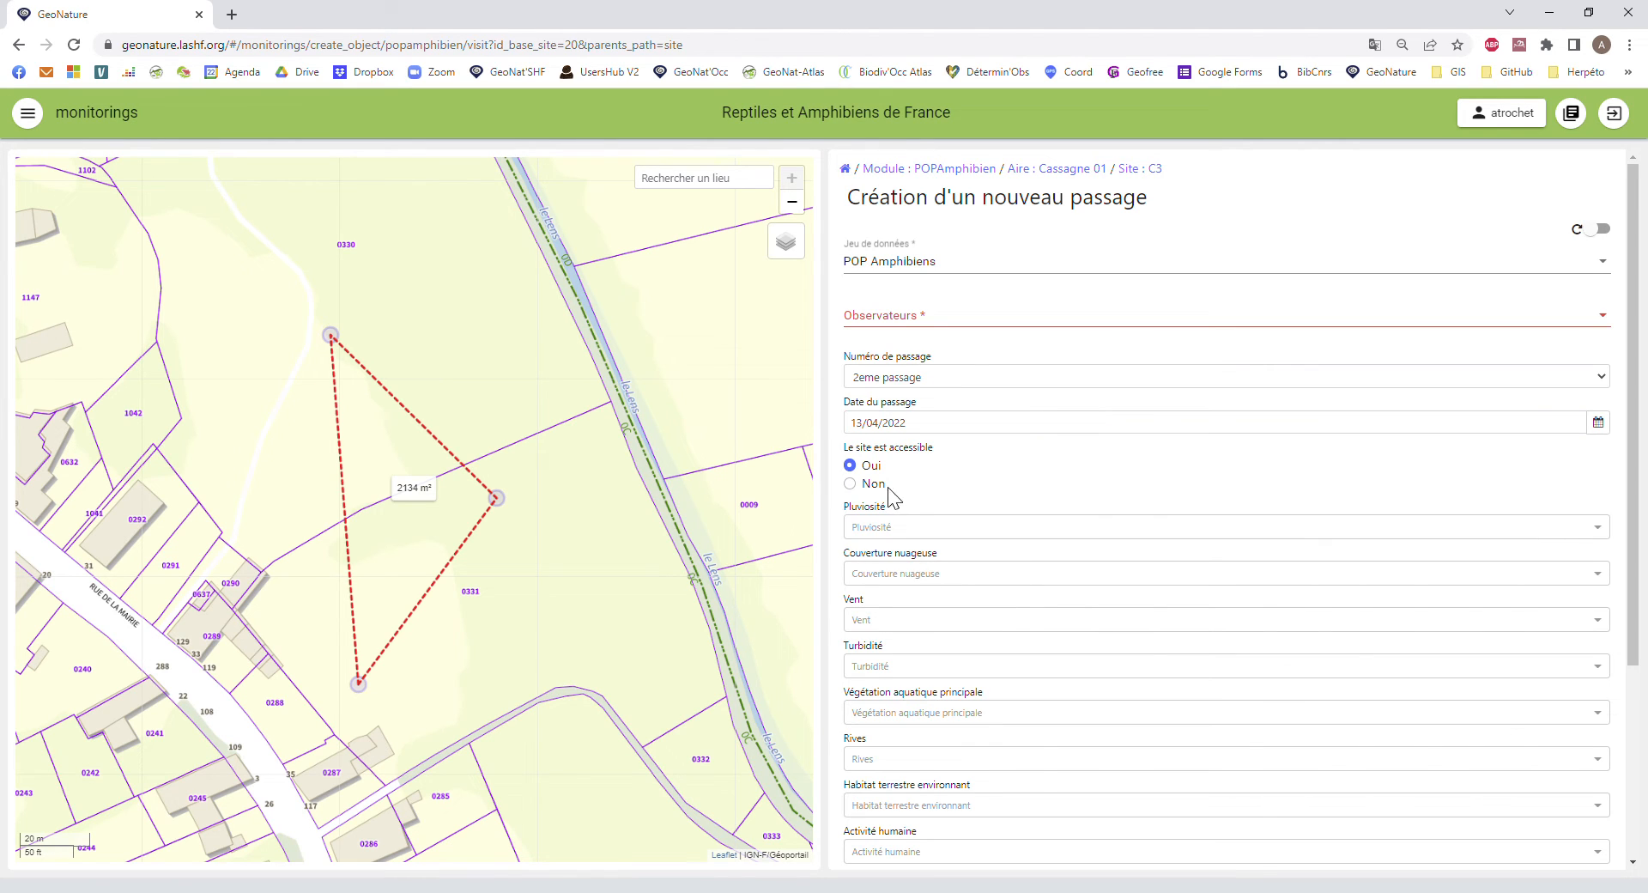
Search for the observer by surname and assign that person to the passage.
left_click(896, 323)
type("trochet")
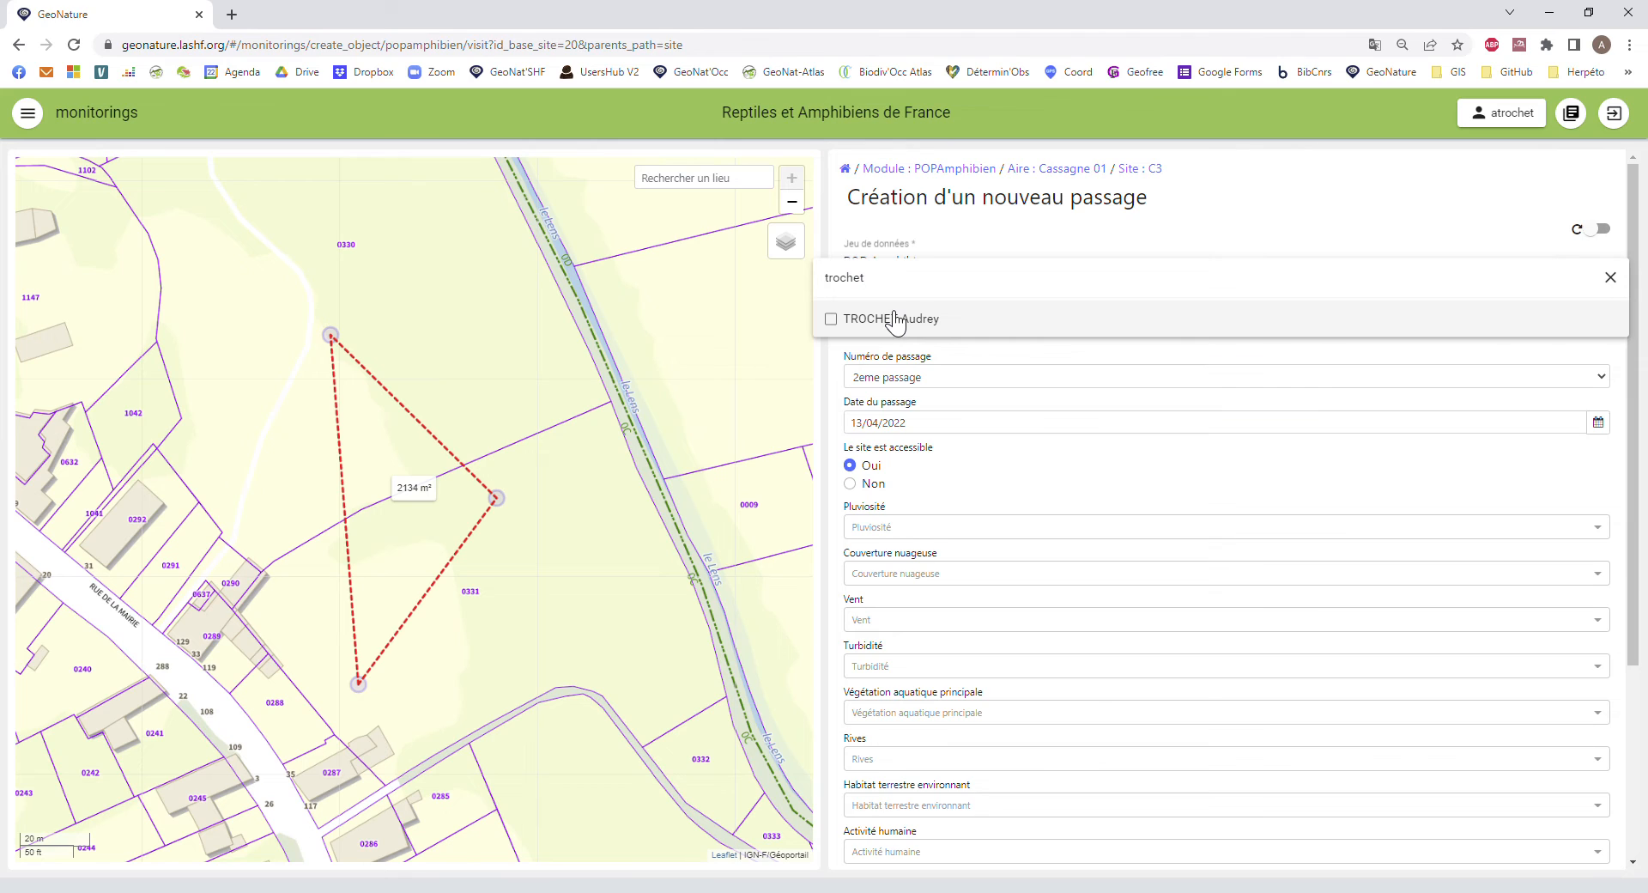
left_click(896, 319)
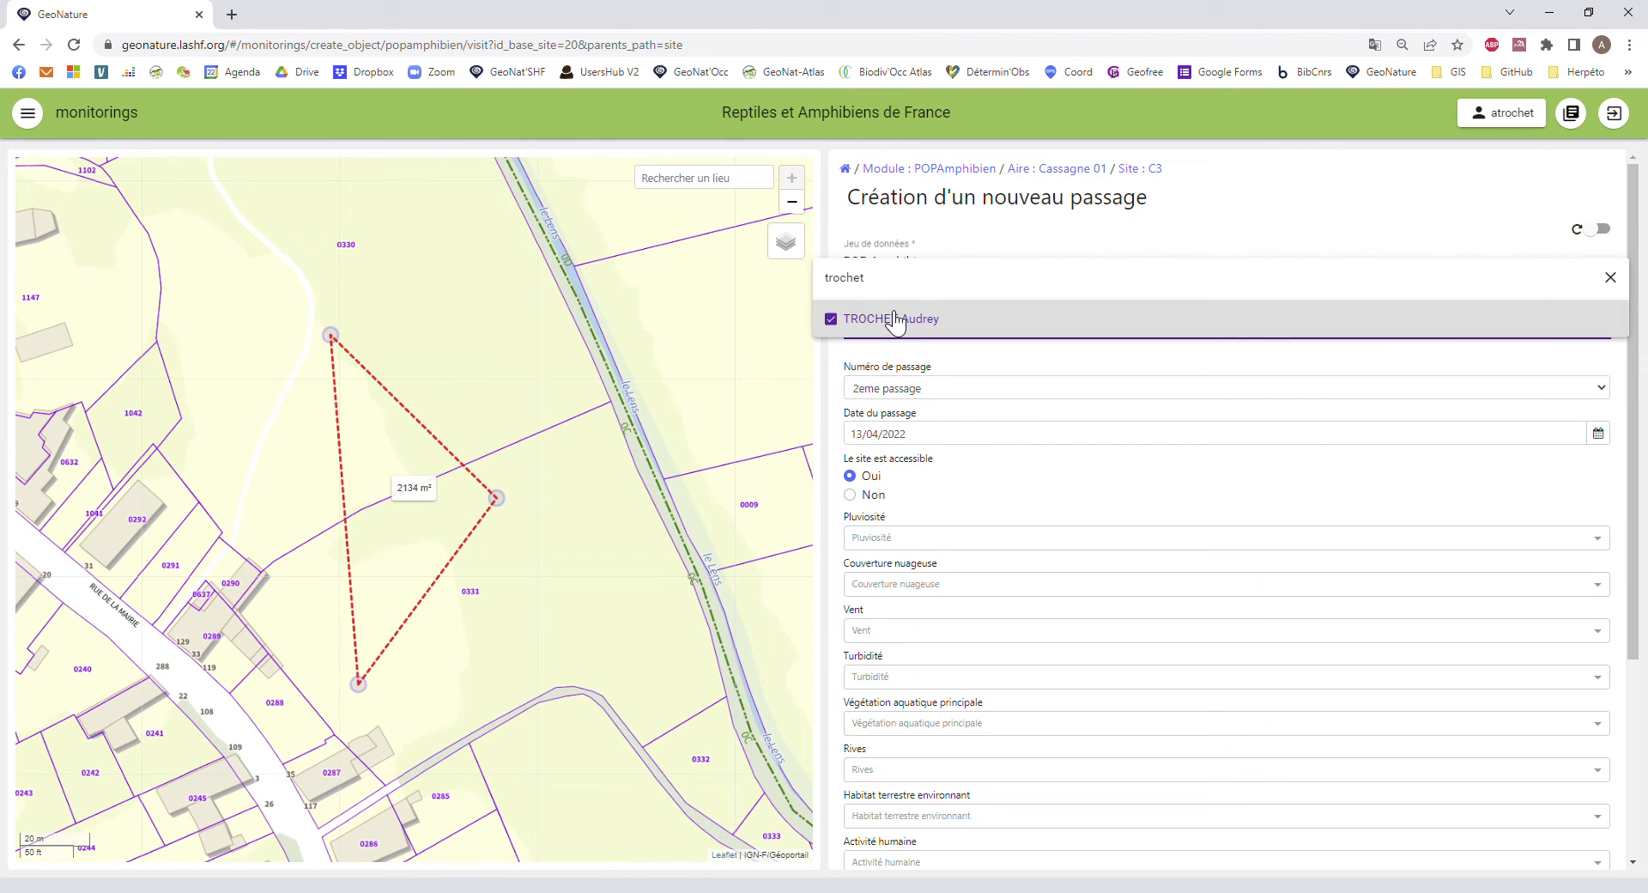
left_click(1116, 507)
Set the passage's weather conditions to rainfall Aucune, cloud cover 0-25 % and wind Vent faible.
scroll(1054, 455, "down", 2)
left_click(954, 368)
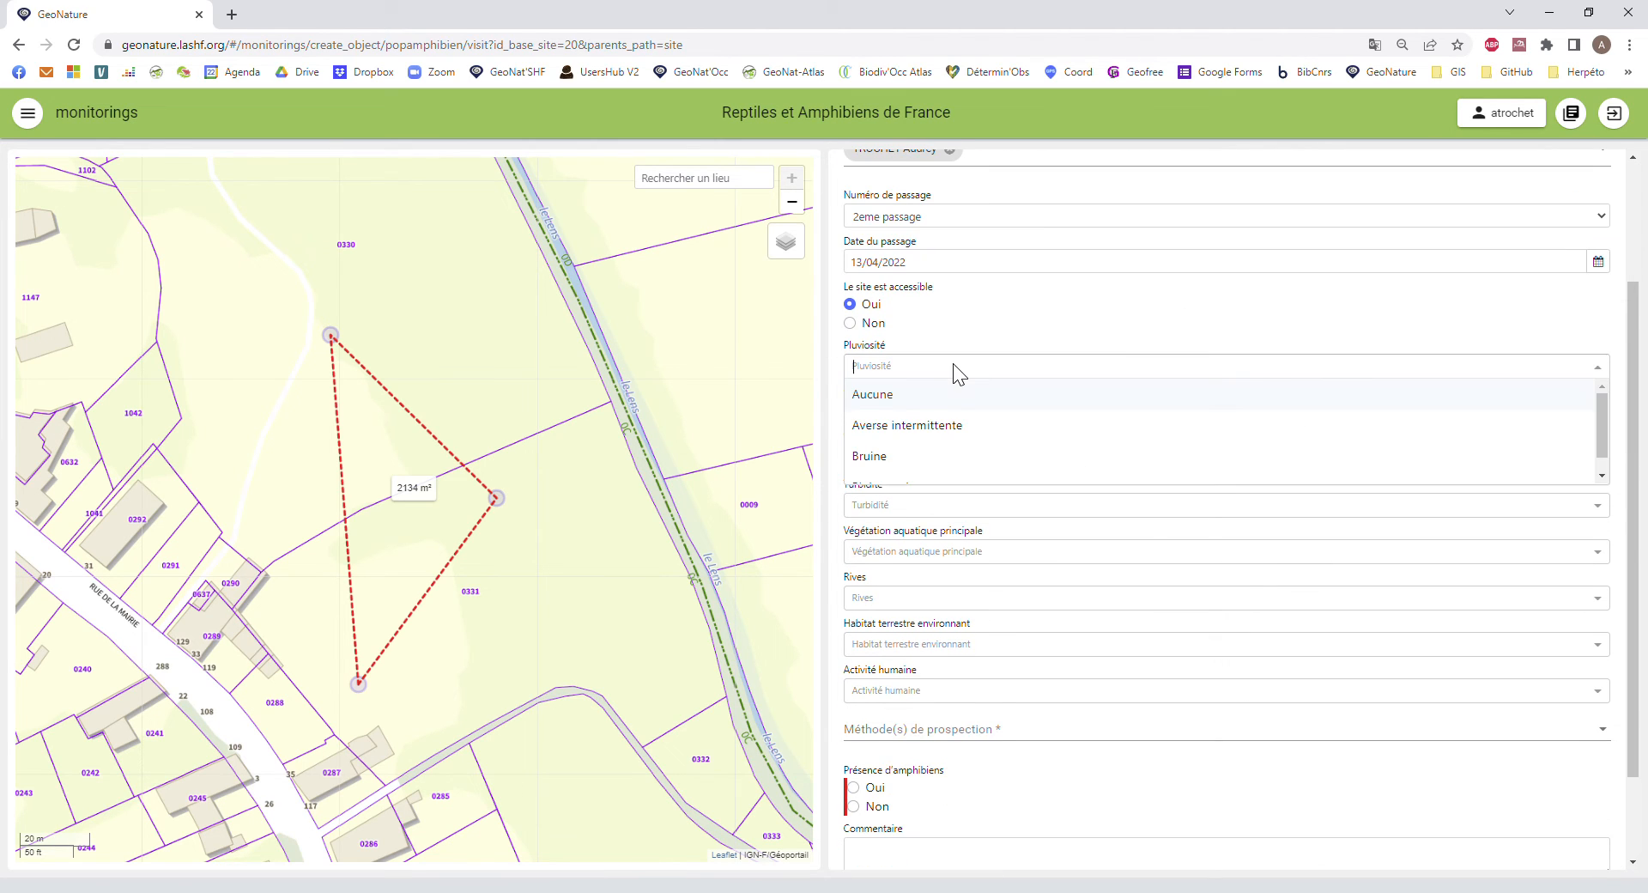
left_click(950, 397)
left_click(946, 412)
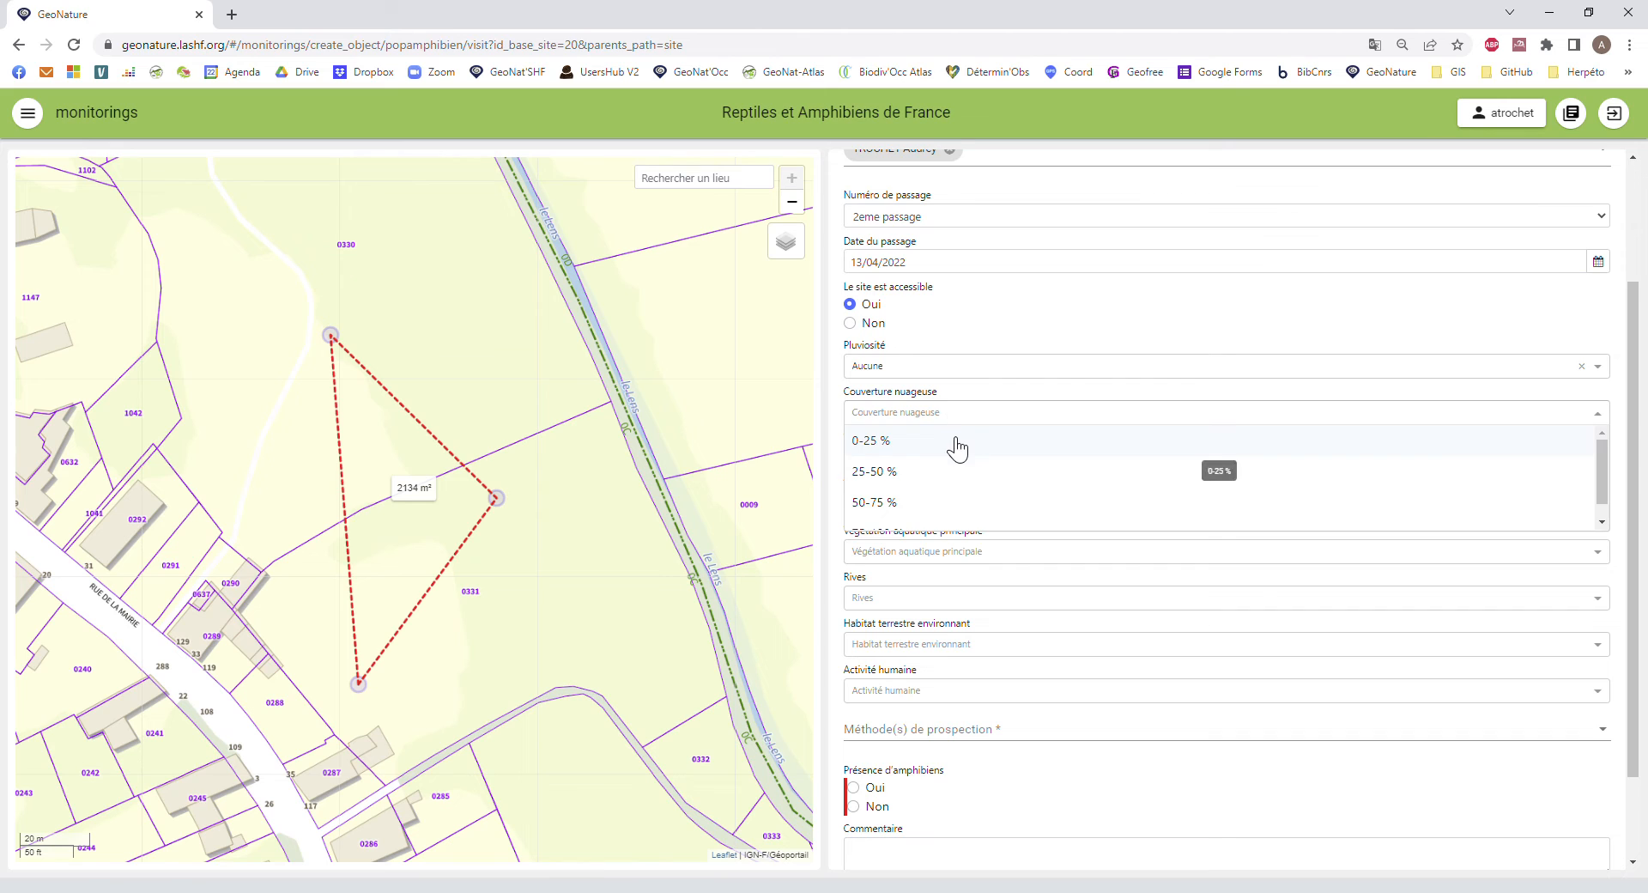
left_click(950, 442)
left_click(942, 460)
left_click(929, 517)
Describe the water body with turbidity Eau claire, banks Rives avec une majorité de végétation herbacée and main vegetation Absence de végétation aquatique.
left_click(922, 505)
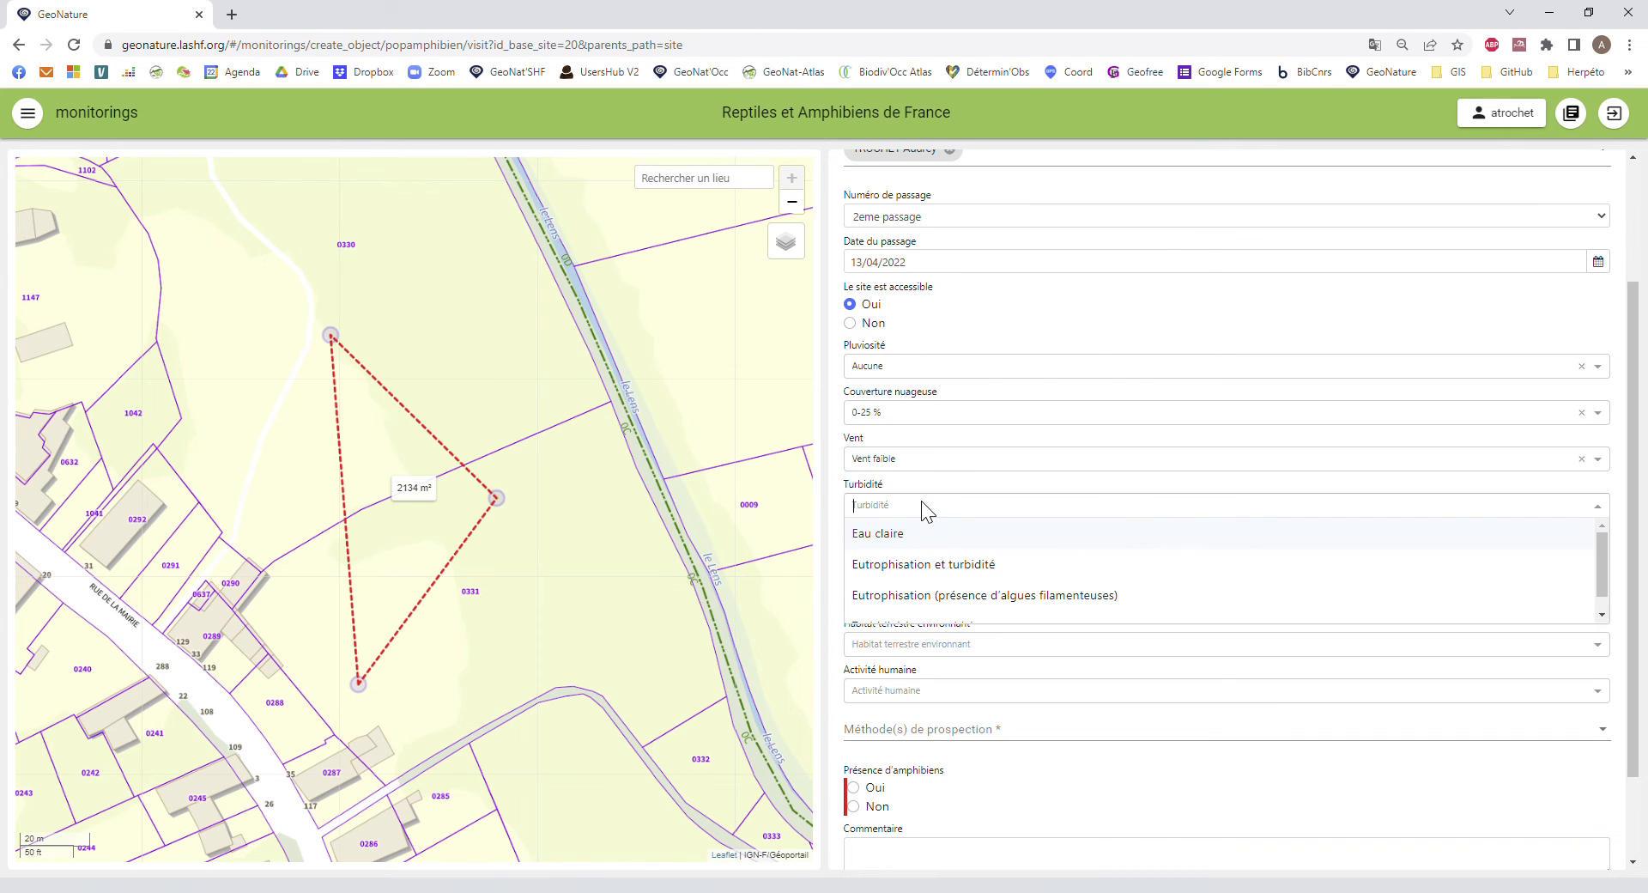
left_click(931, 535)
scroll(934, 490, "down", 1)
left_click(934, 484)
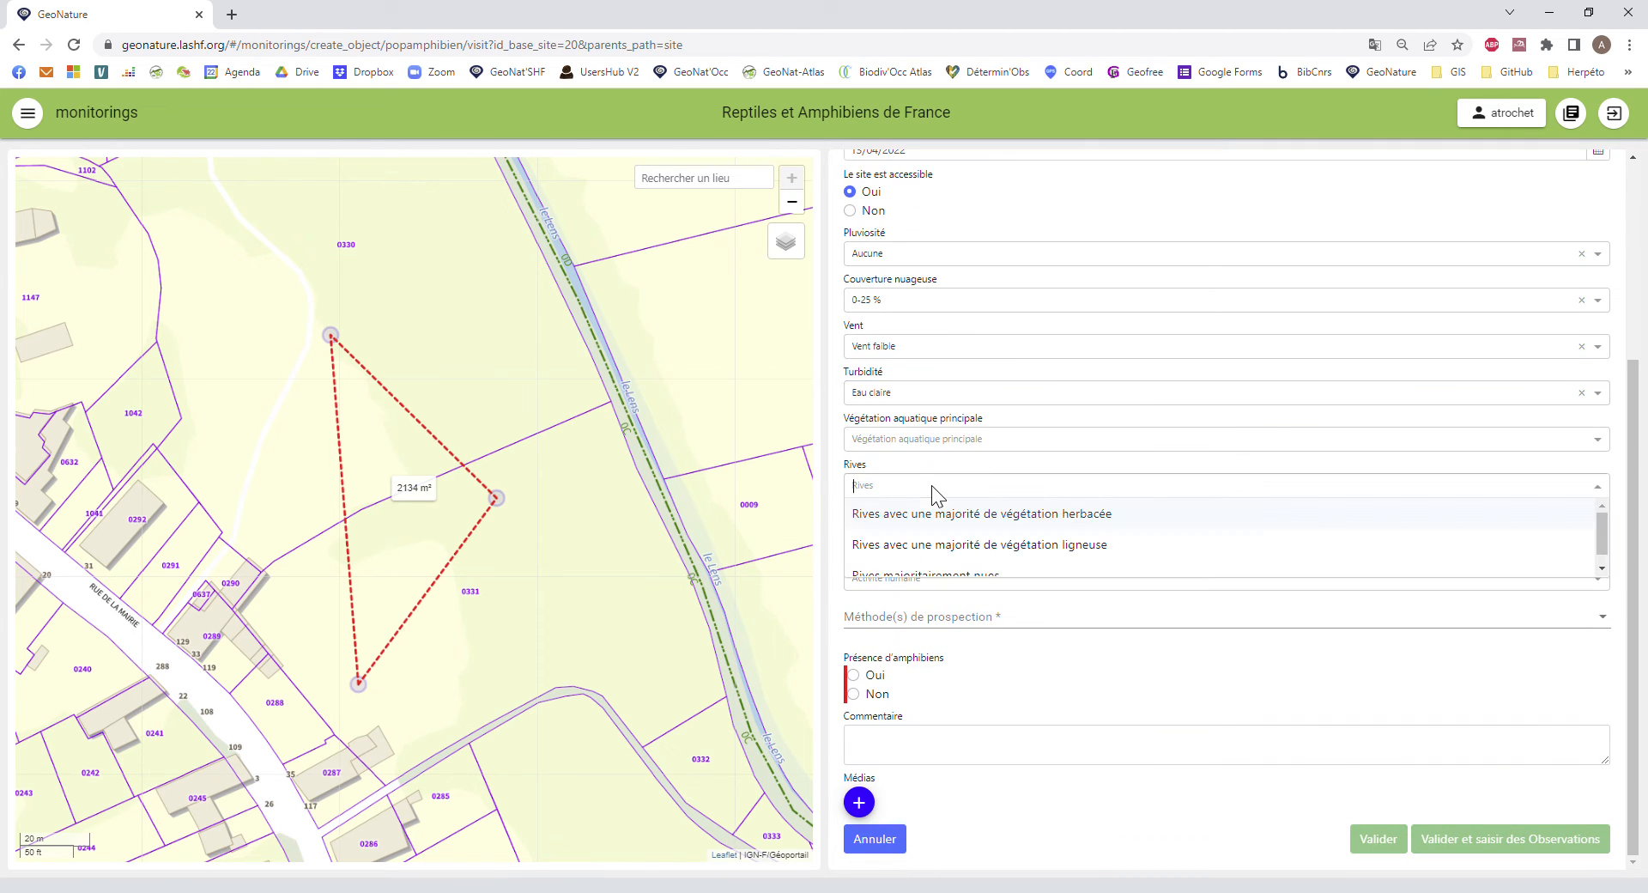
left_click(937, 541)
left_click(944, 446)
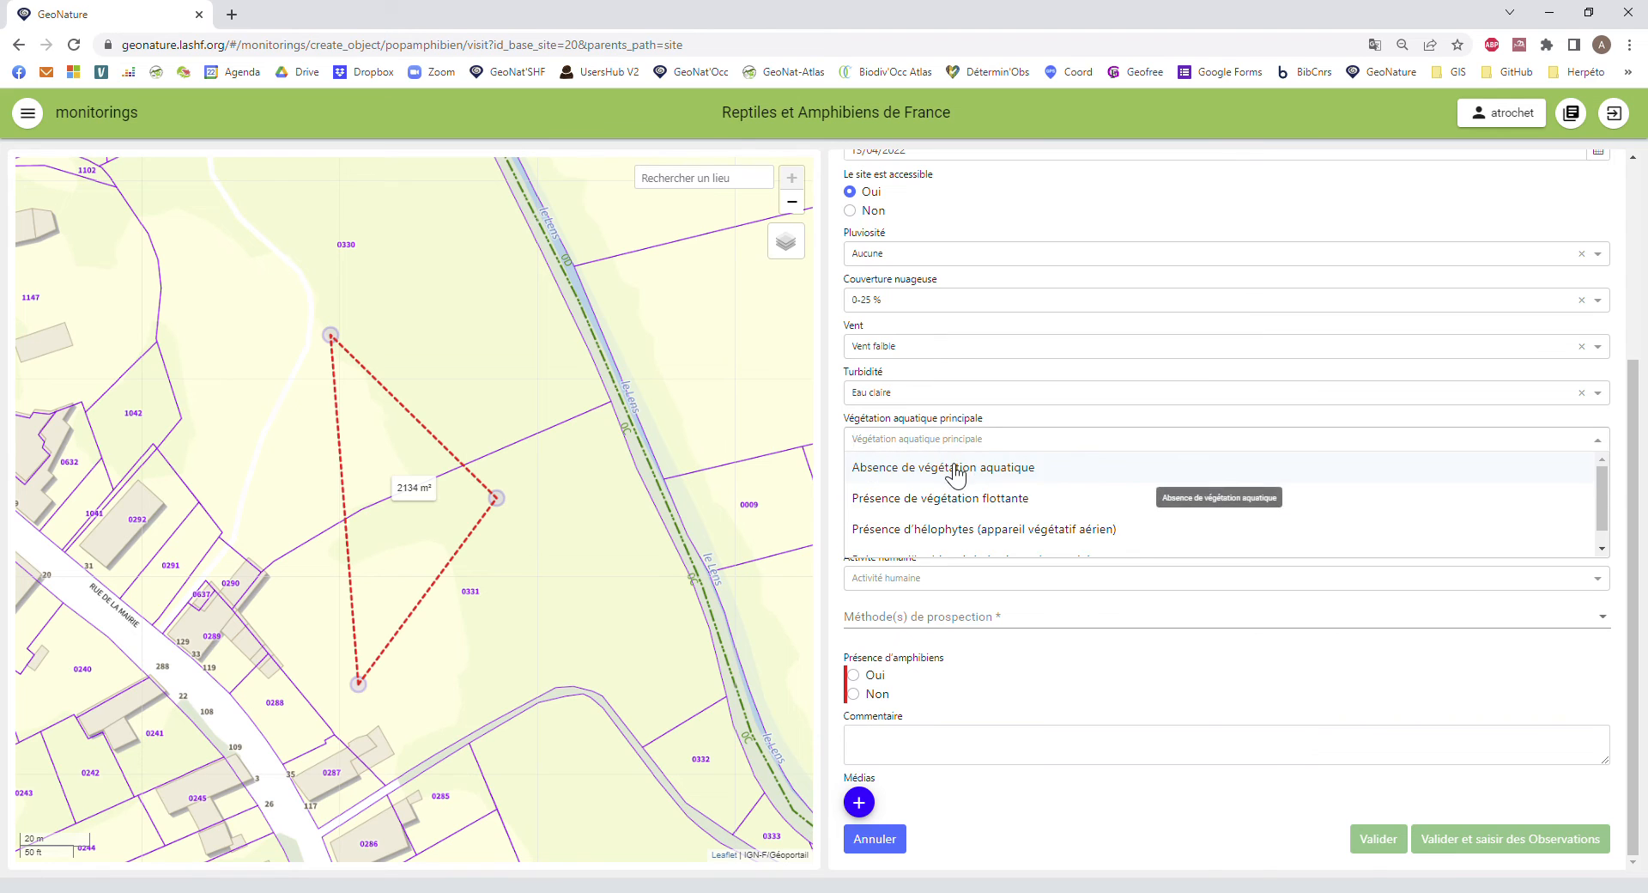
left_click(948, 468)
Set the surrounding terrestrial habitat to Forêt and the human activity to Abreuvement.
left_click(912, 533)
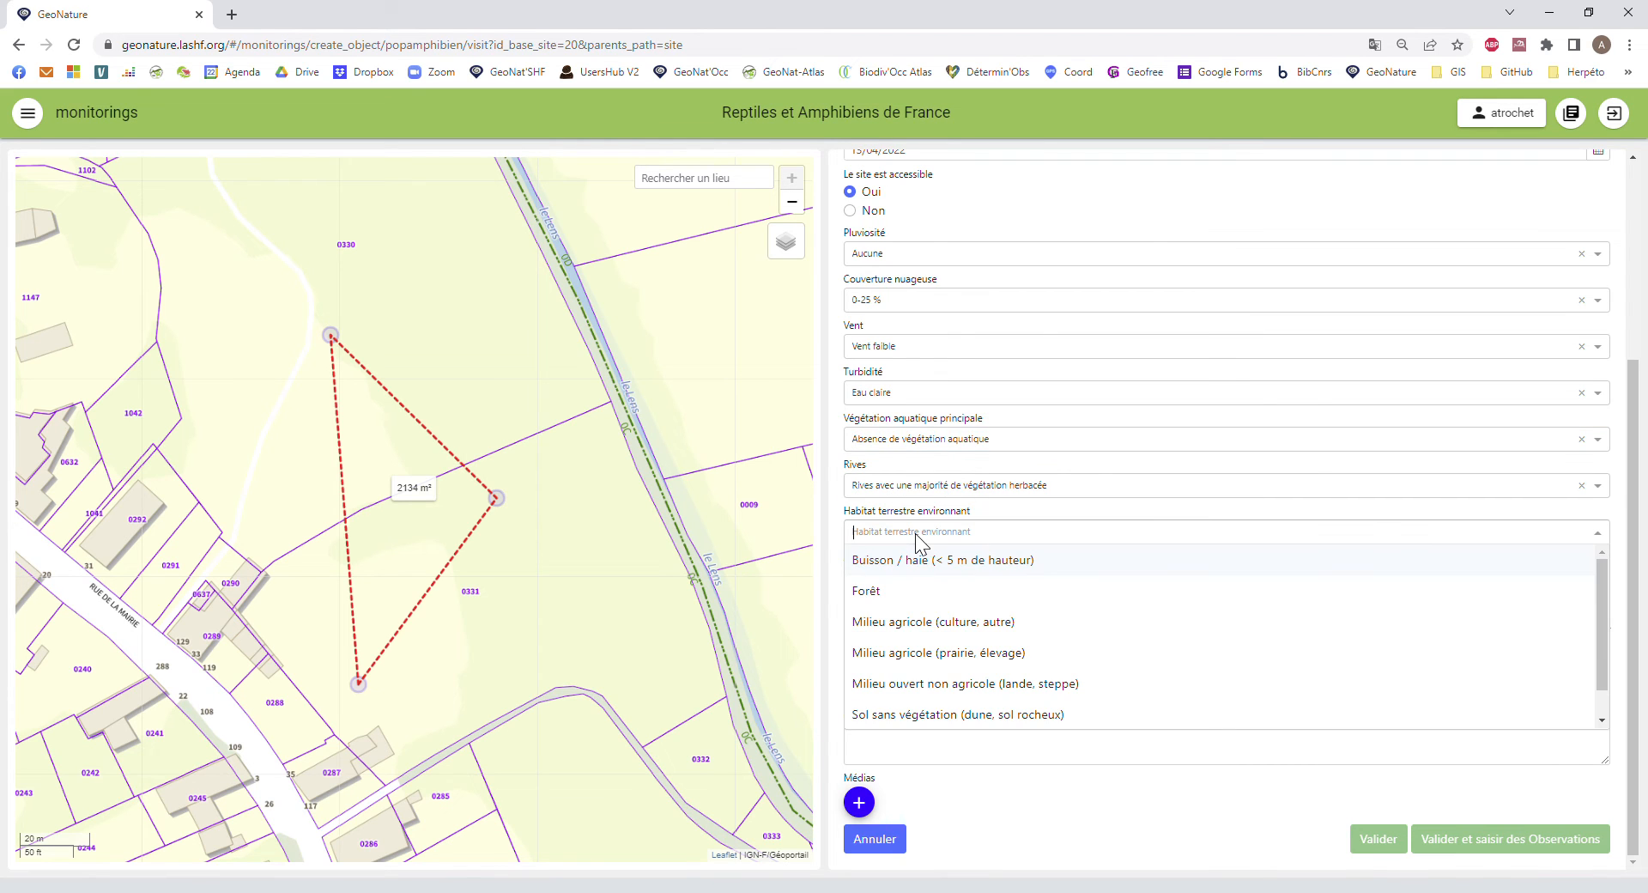
left_click(930, 590)
left_click(914, 579)
left_click(923, 606)
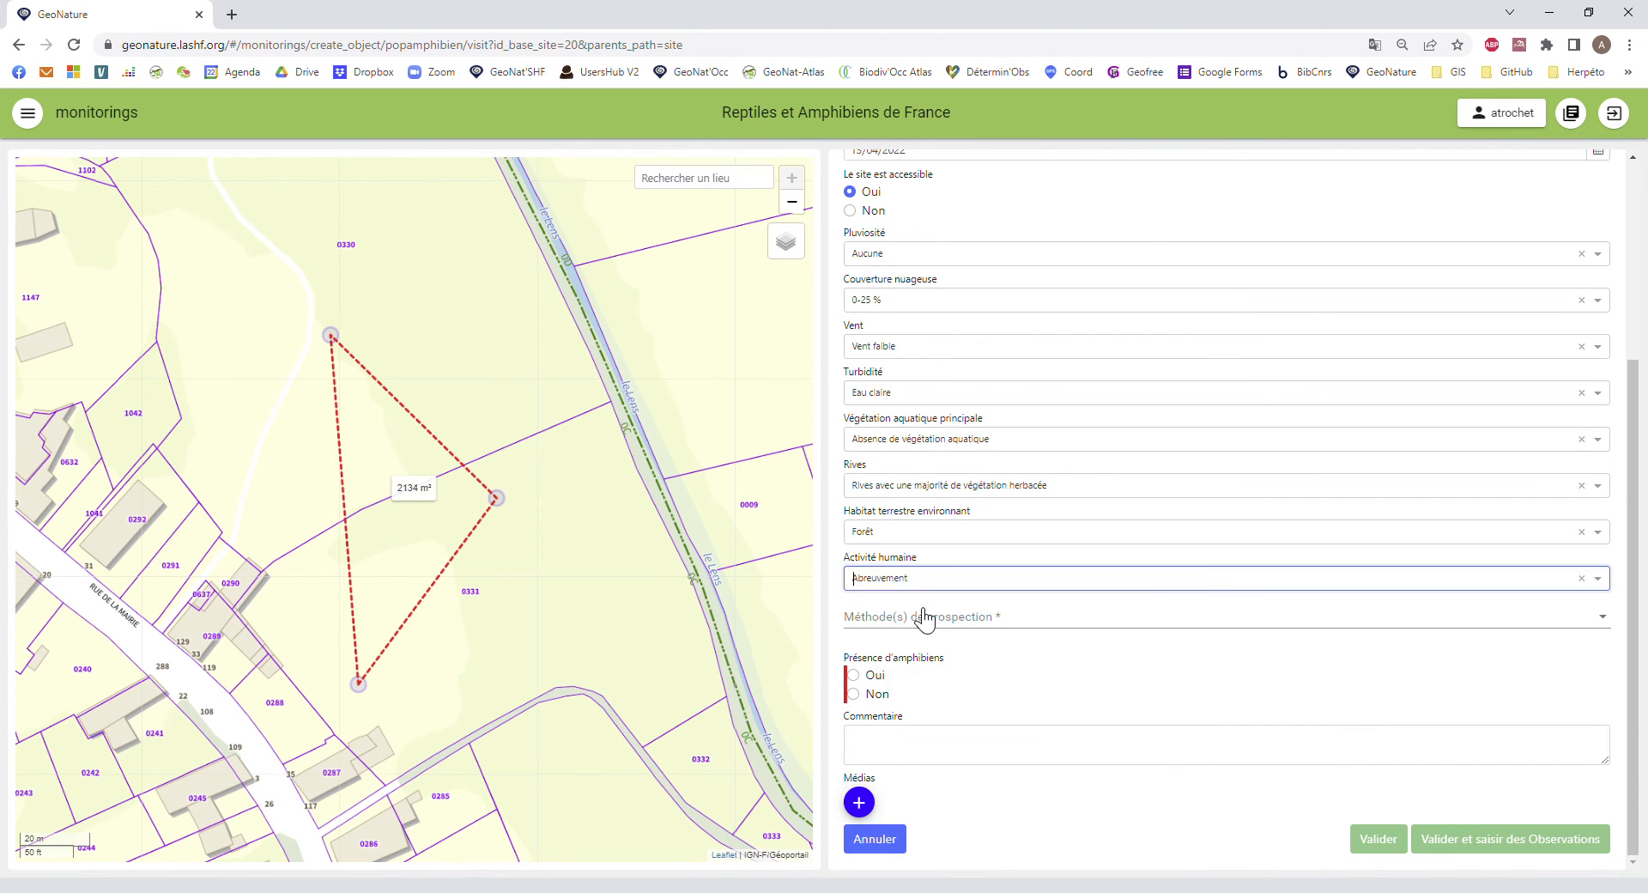
Mark amphibians as present, select the methods Capture à l'épuisette and Identification à vue, de jour, and save the passage, continuing to observation entry.
left_click(871, 675)
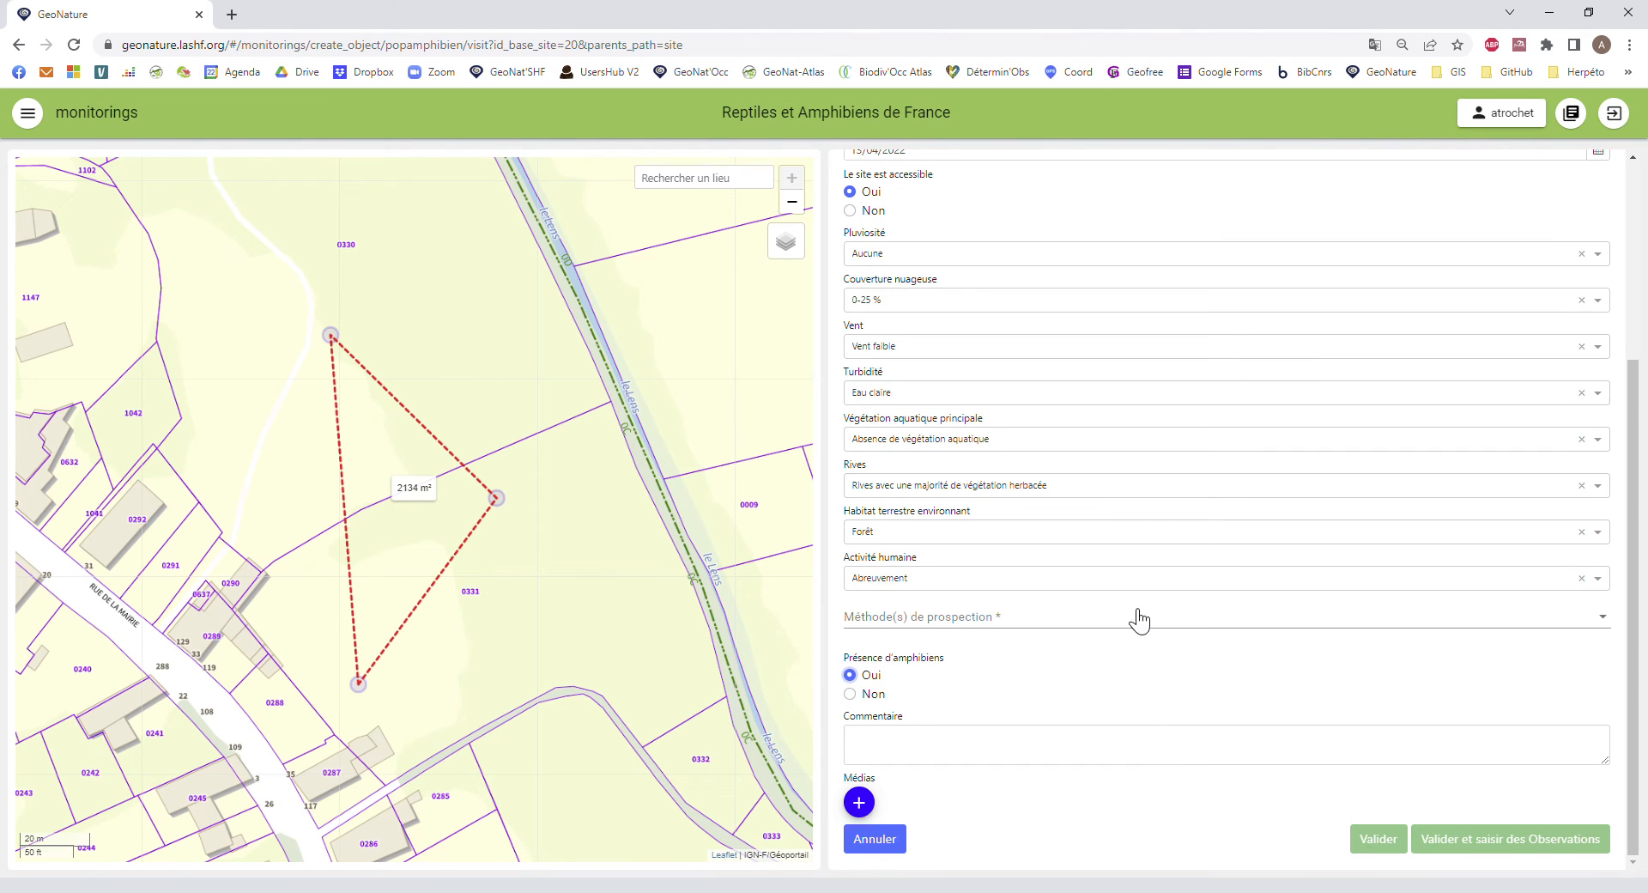
scroll(1051, 496, "up", 3)
scroll(976, 346, "down", 3)
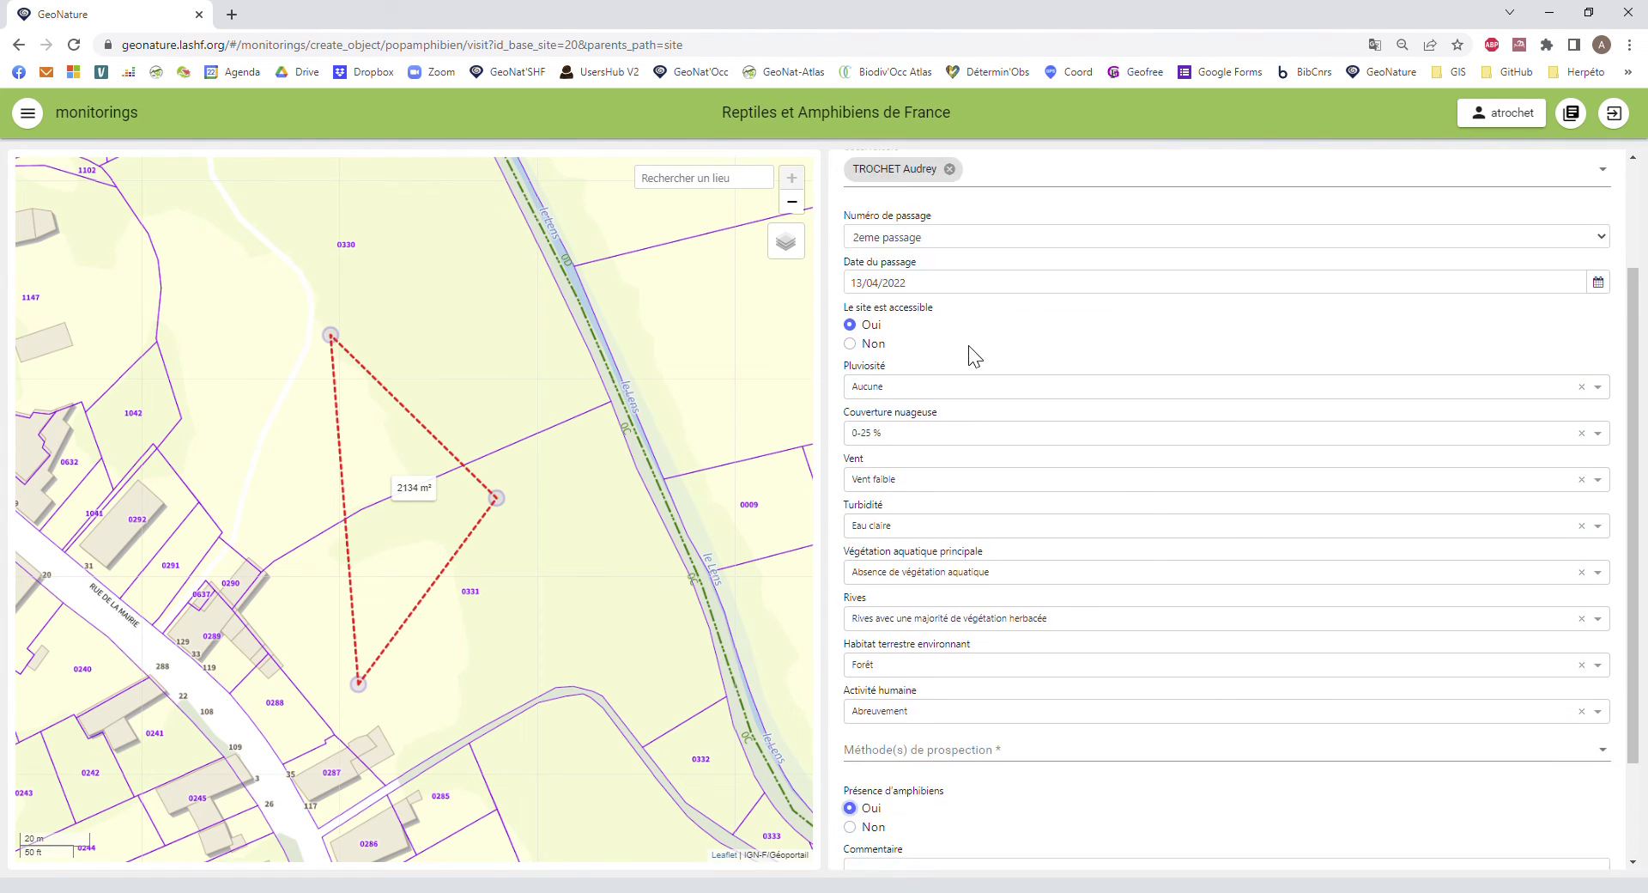
scroll(1335, 747, "up", 3)
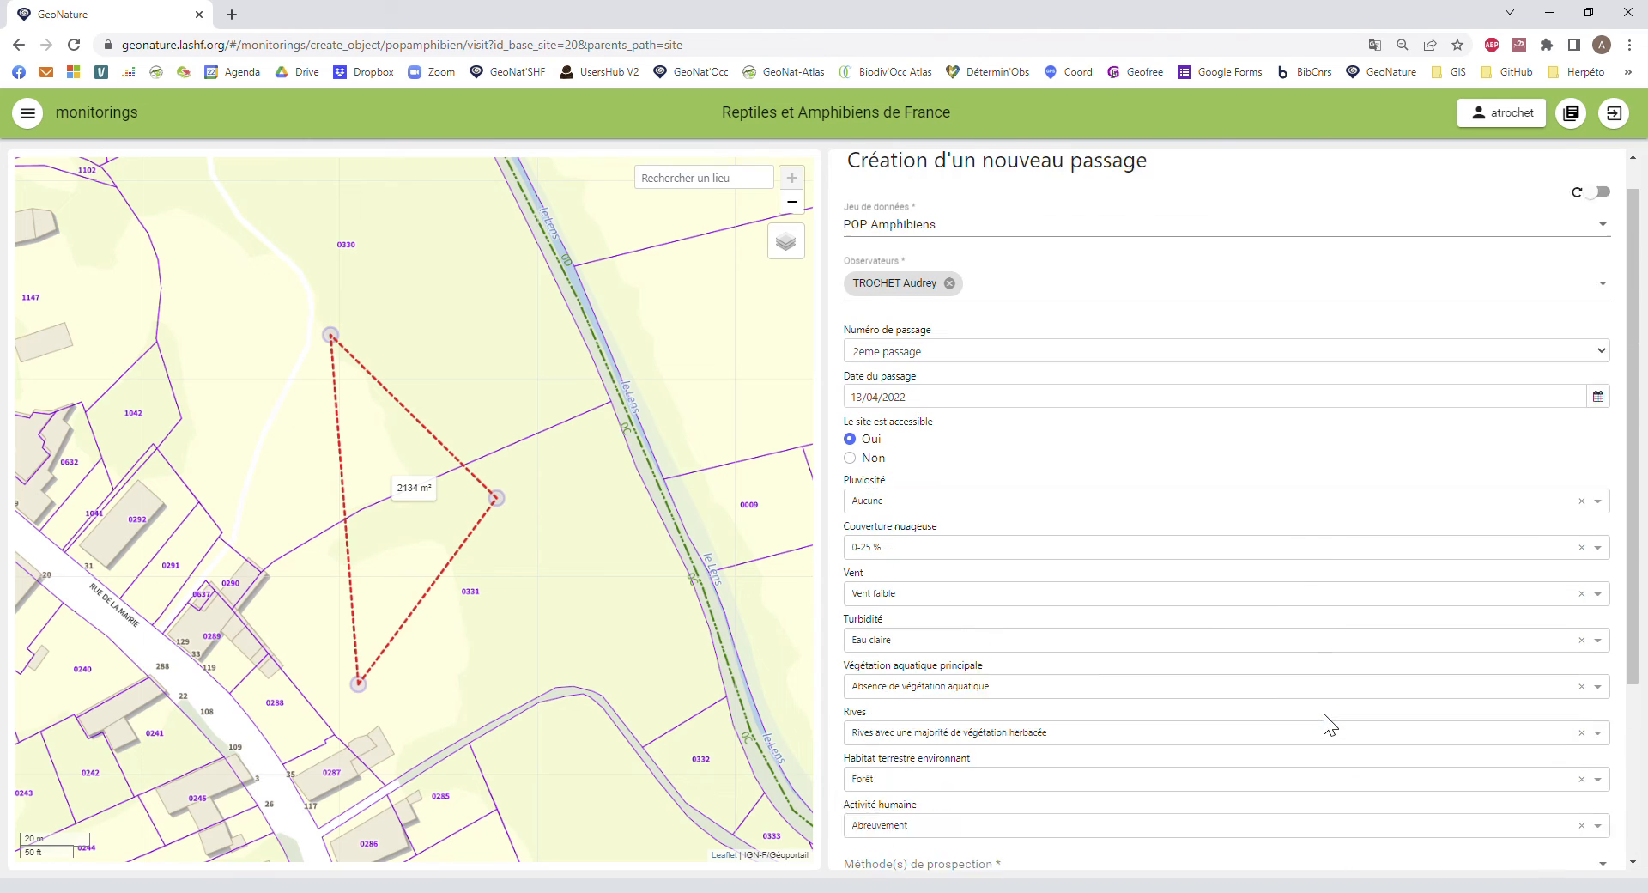
scroll(1123, 518, "down", 3)
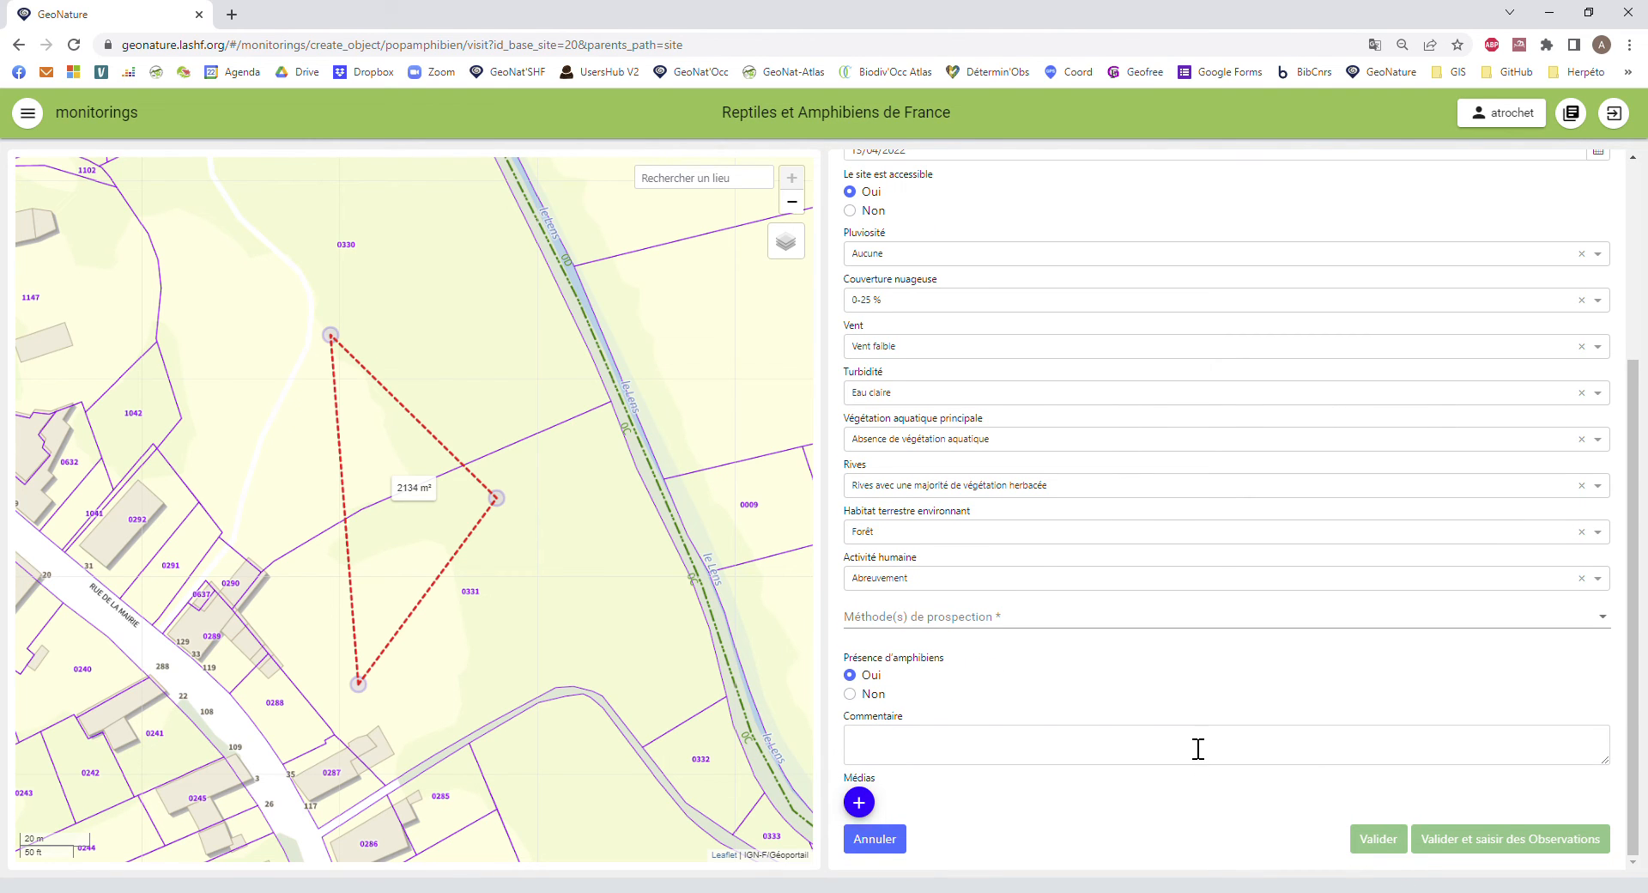
left_click(1049, 624)
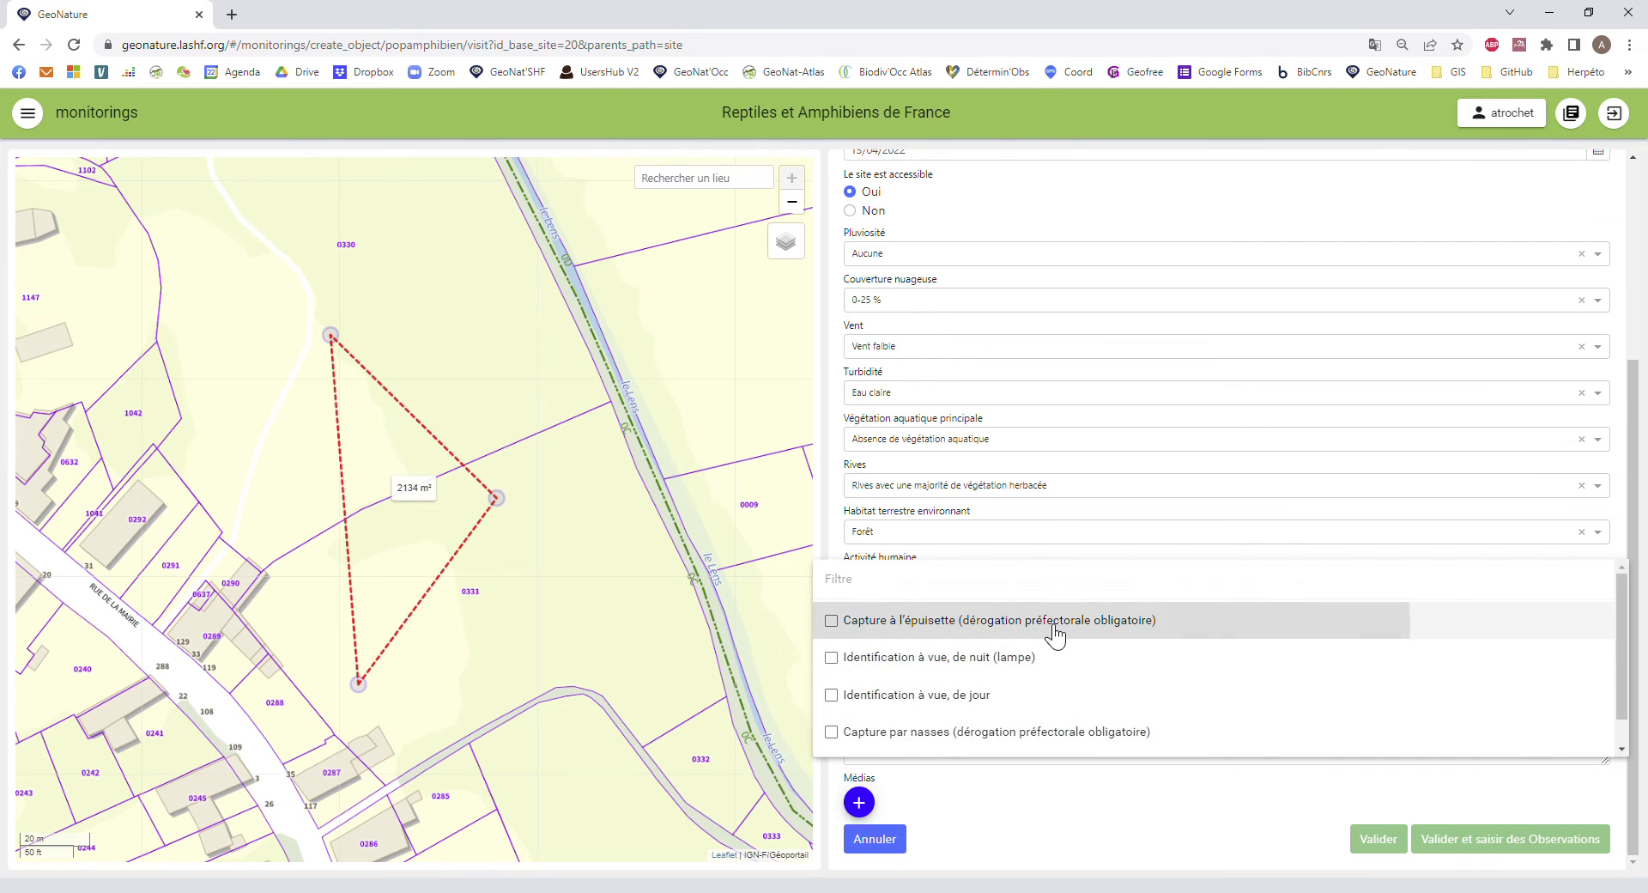
left_click(1051, 626)
left_click(986, 700)
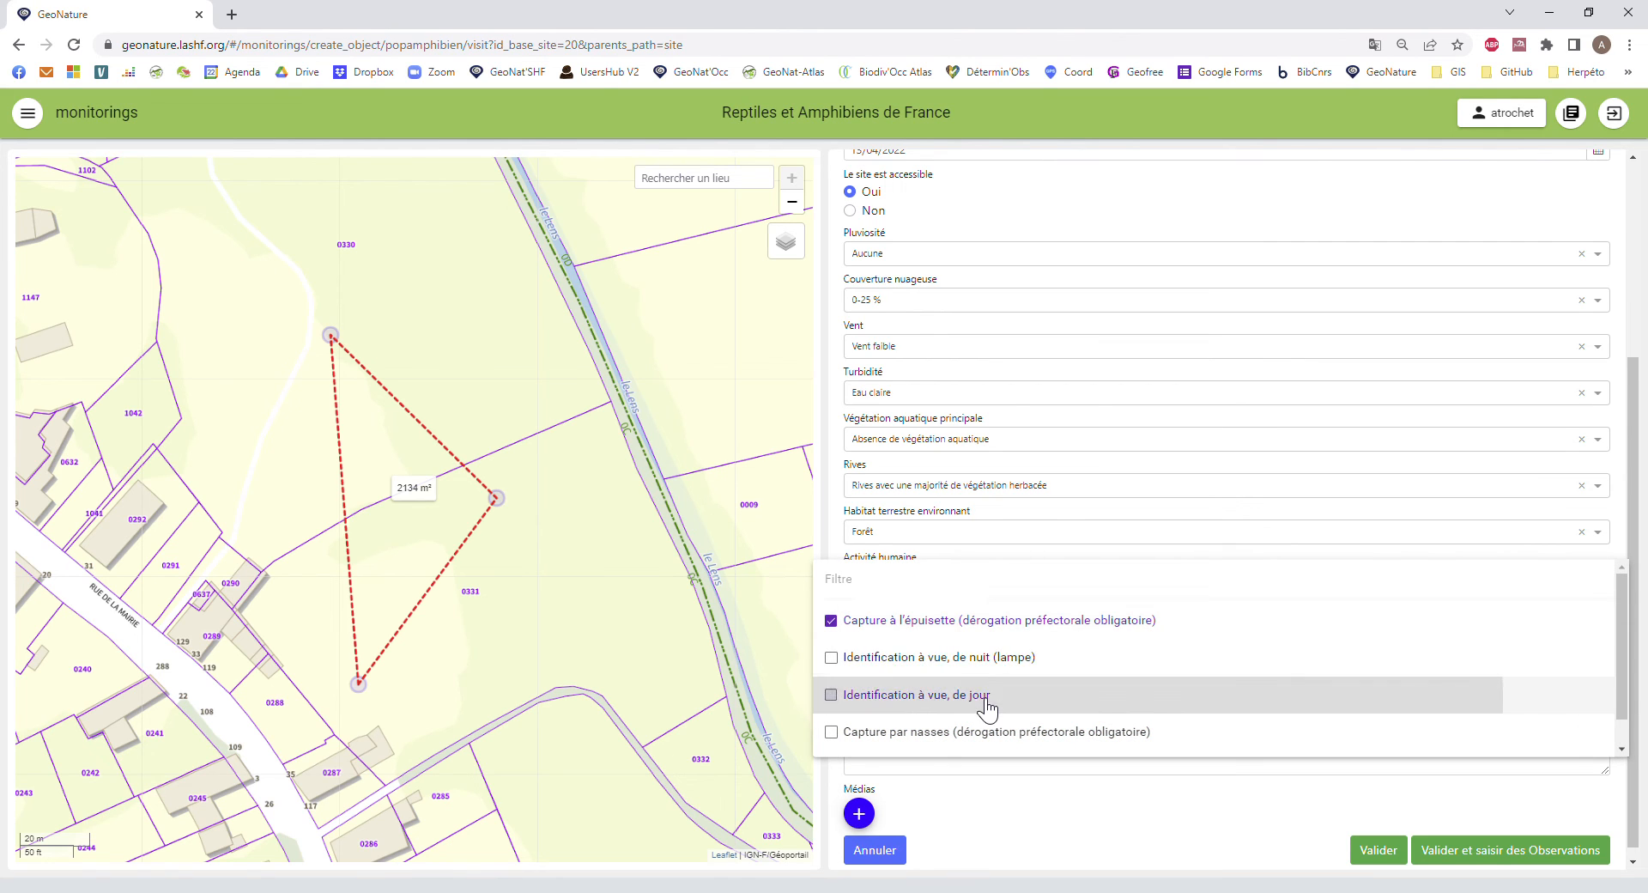
left_click(1481, 873)
left_click(1480, 851)
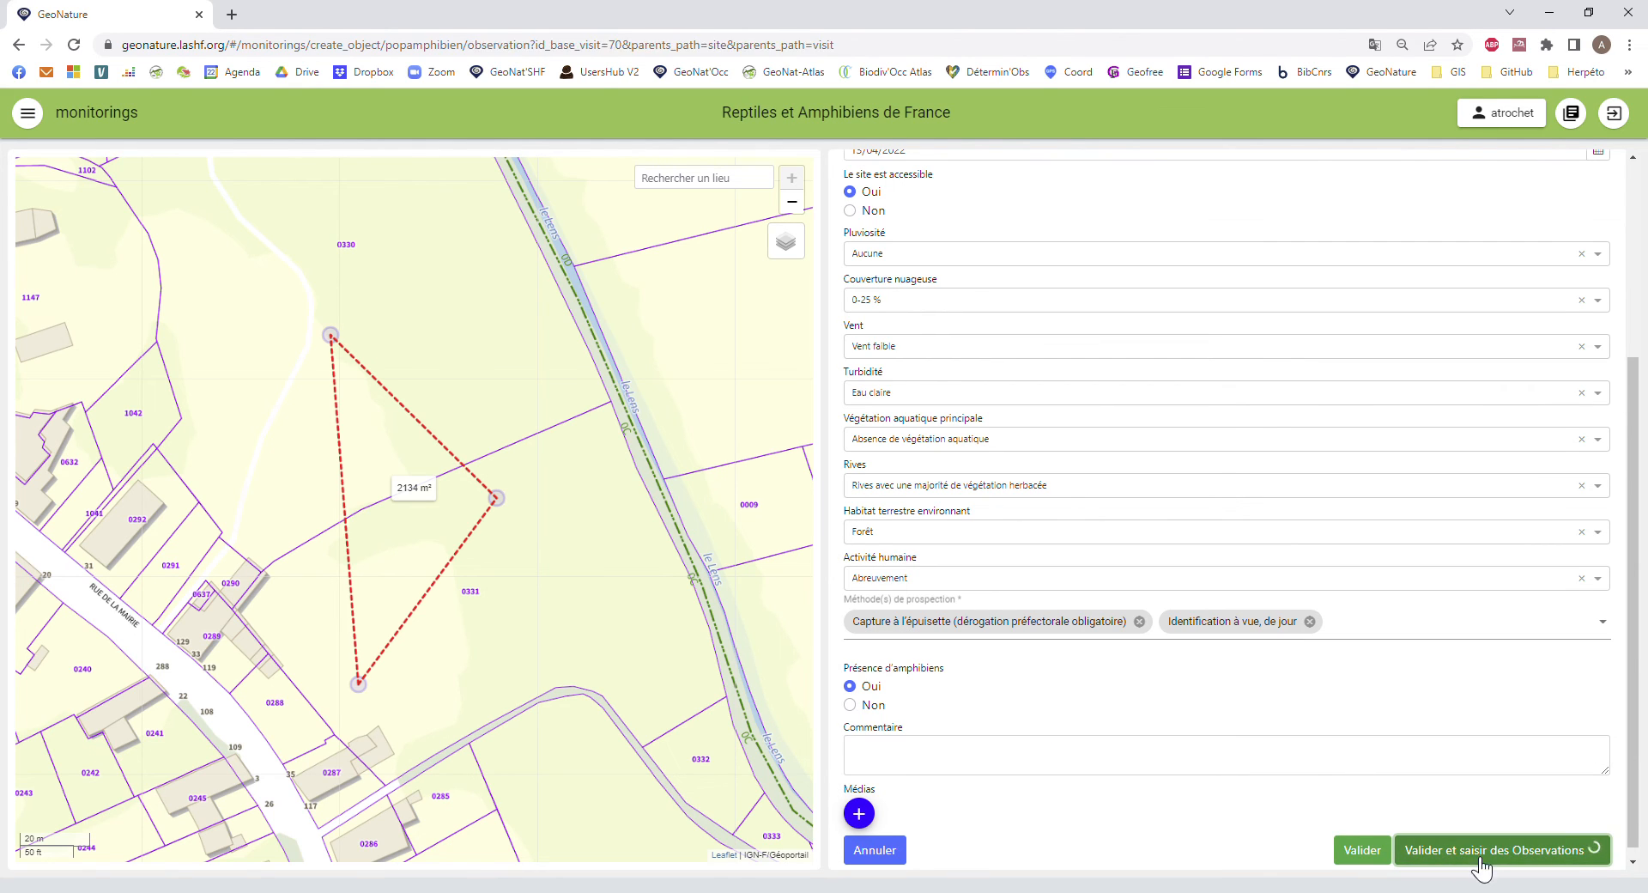
Set the observed species to Triton marbré (Triturus marmoratus) and the minimum number of individuals to 2.
left_click(928, 260)
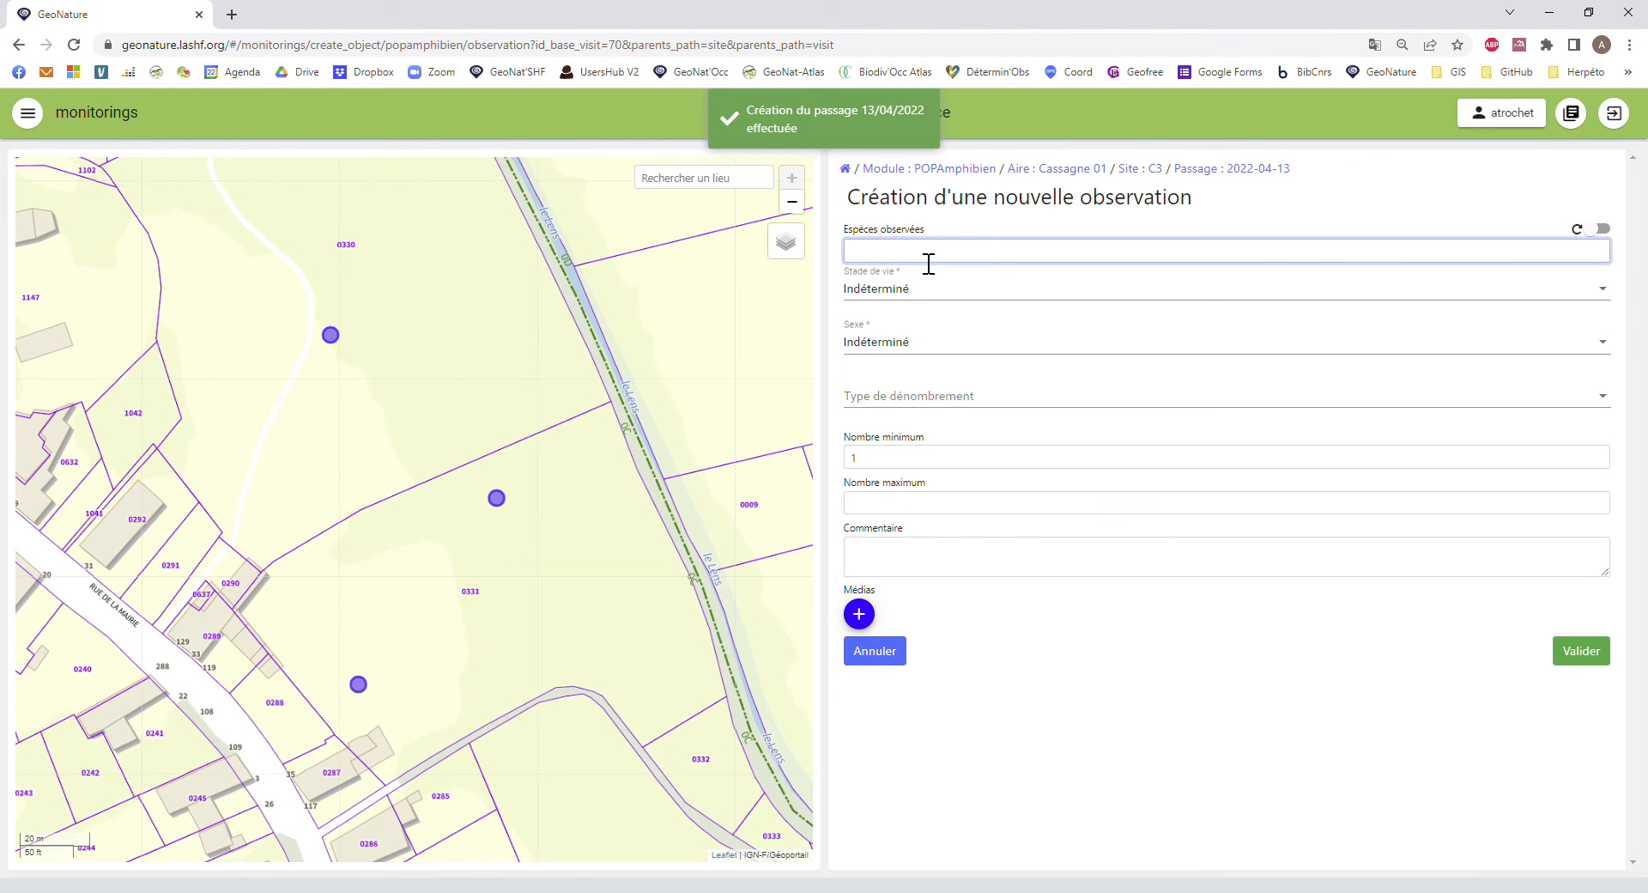
type("triton marb")
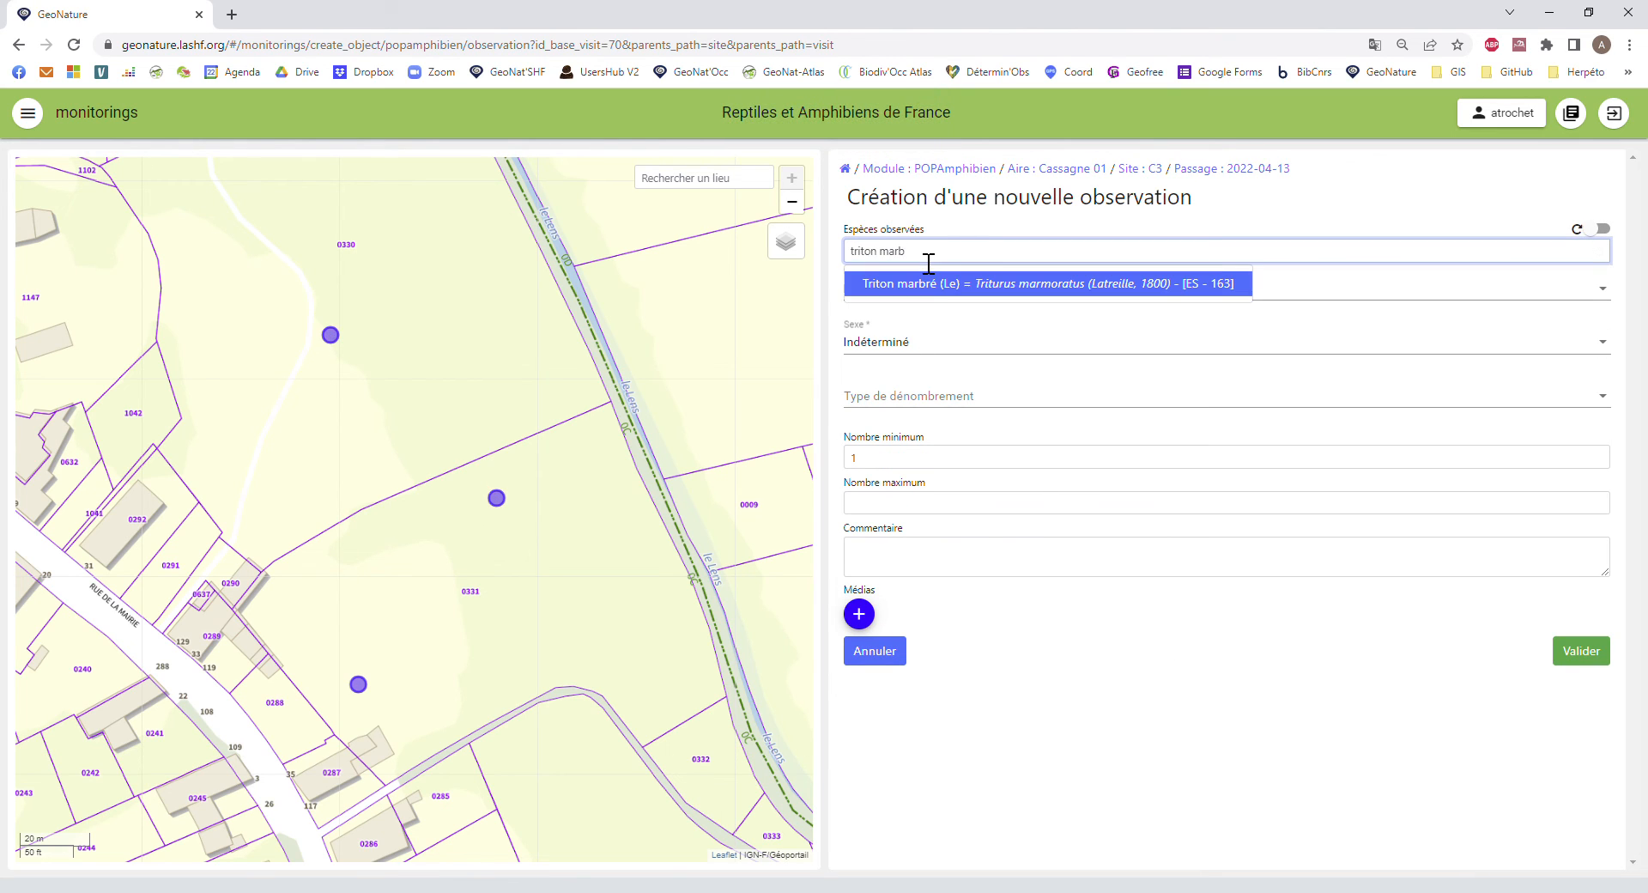
left_click(917, 278)
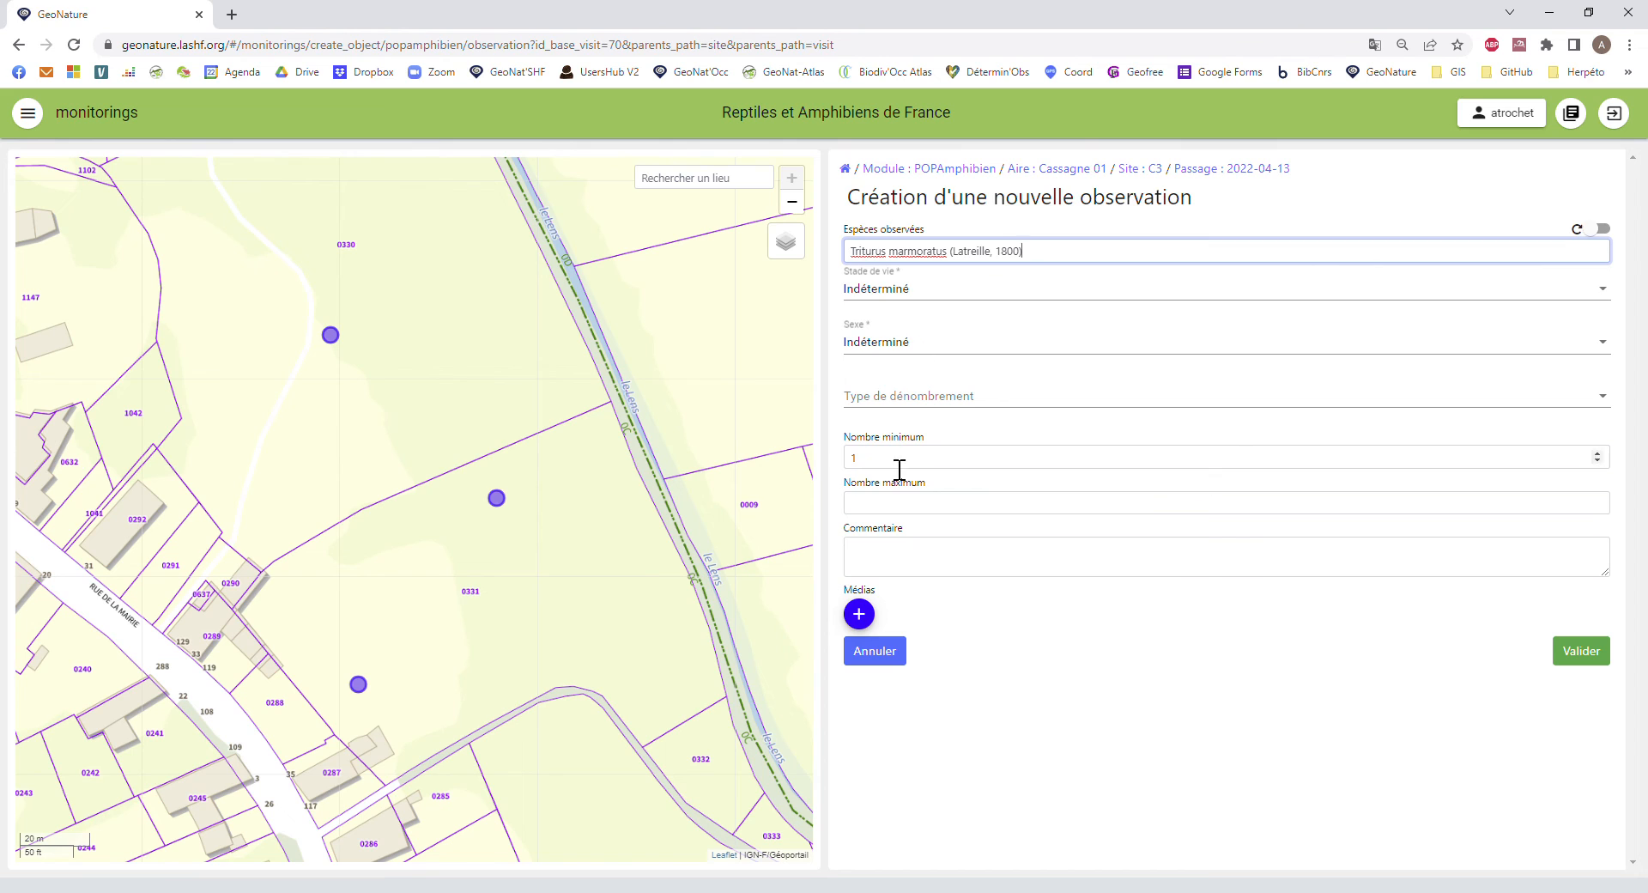
left_click_drag(893, 464, 839, 464)
type("2")
Set the life stage to Adulte, the sex to Femelle and the maximum number to 2, and save the observation.
left_click(910, 292)
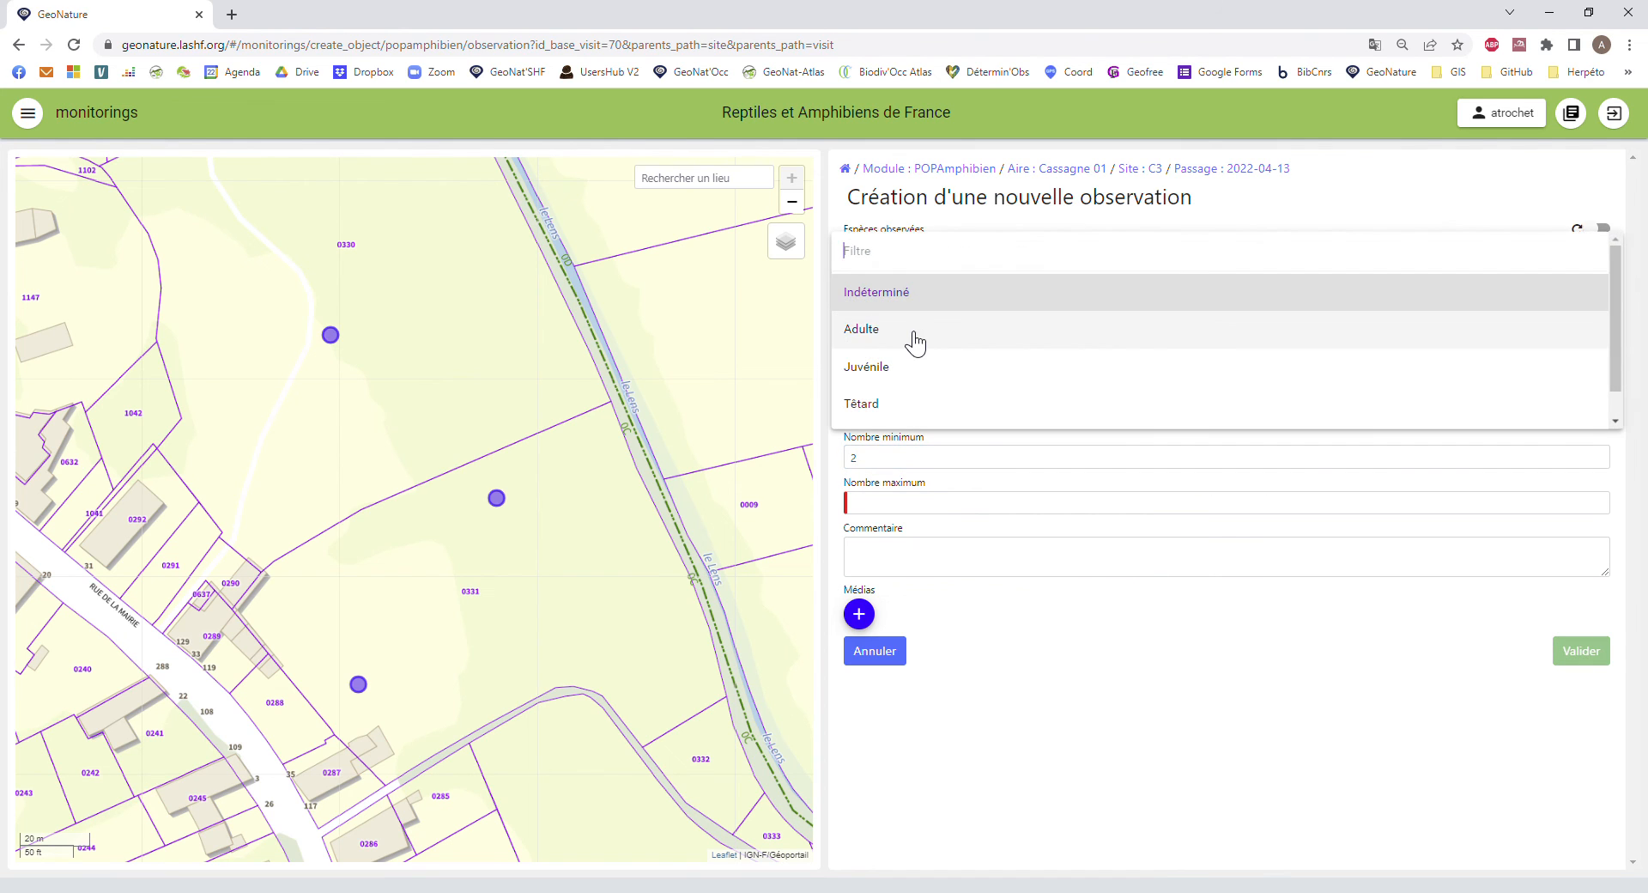
left_click(914, 345)
left_click(919, 341)
left_click(920, 381)
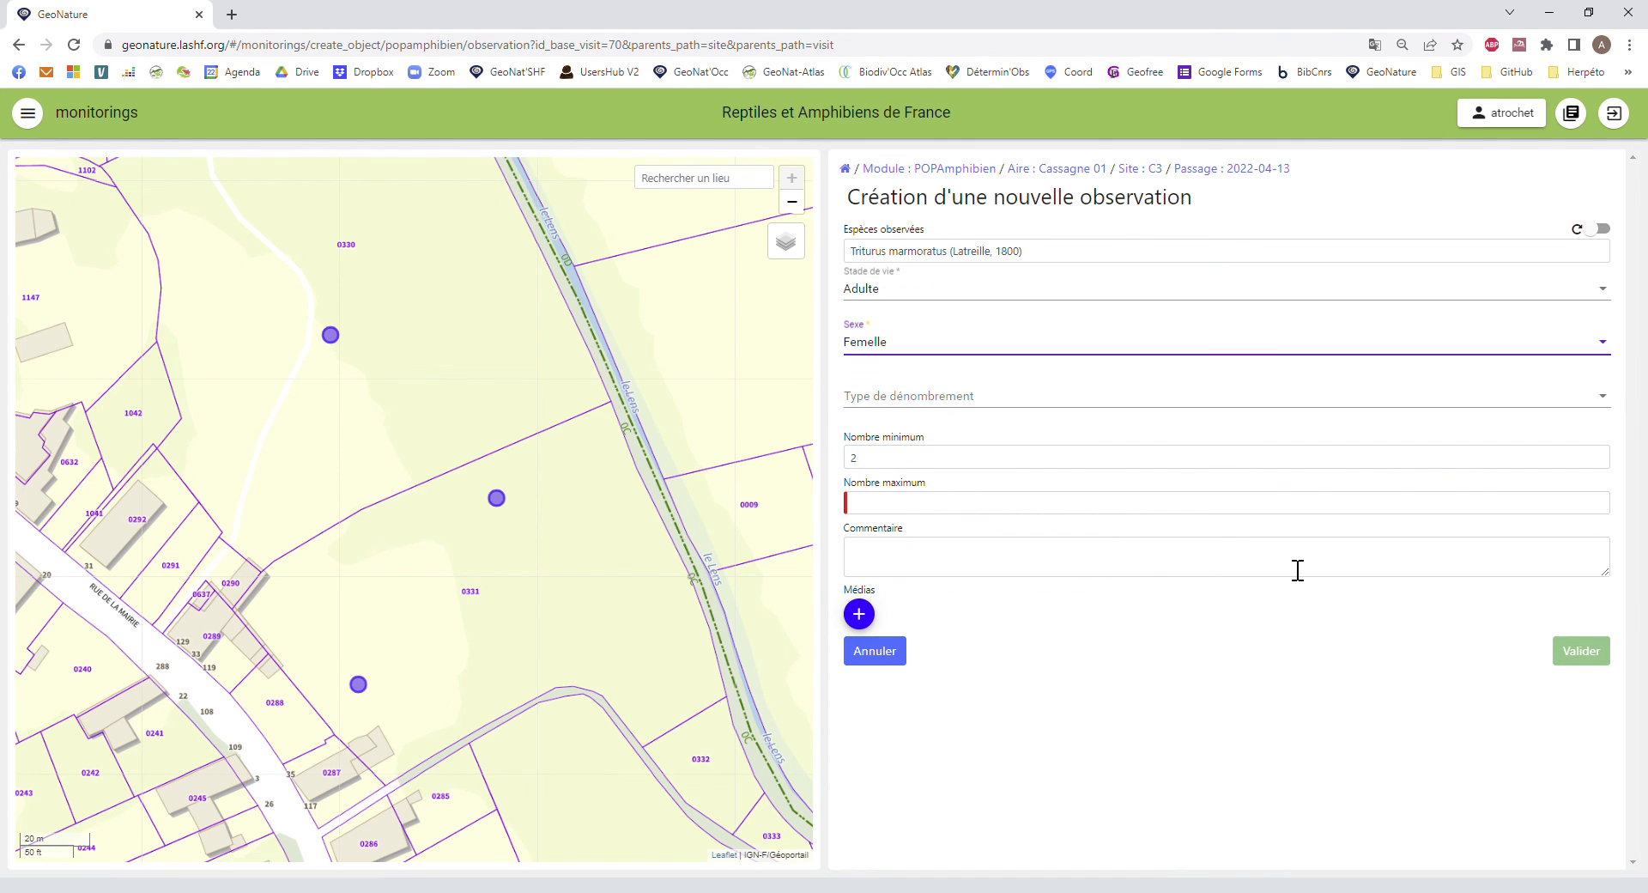
type("2")
left_click(1579, 653)
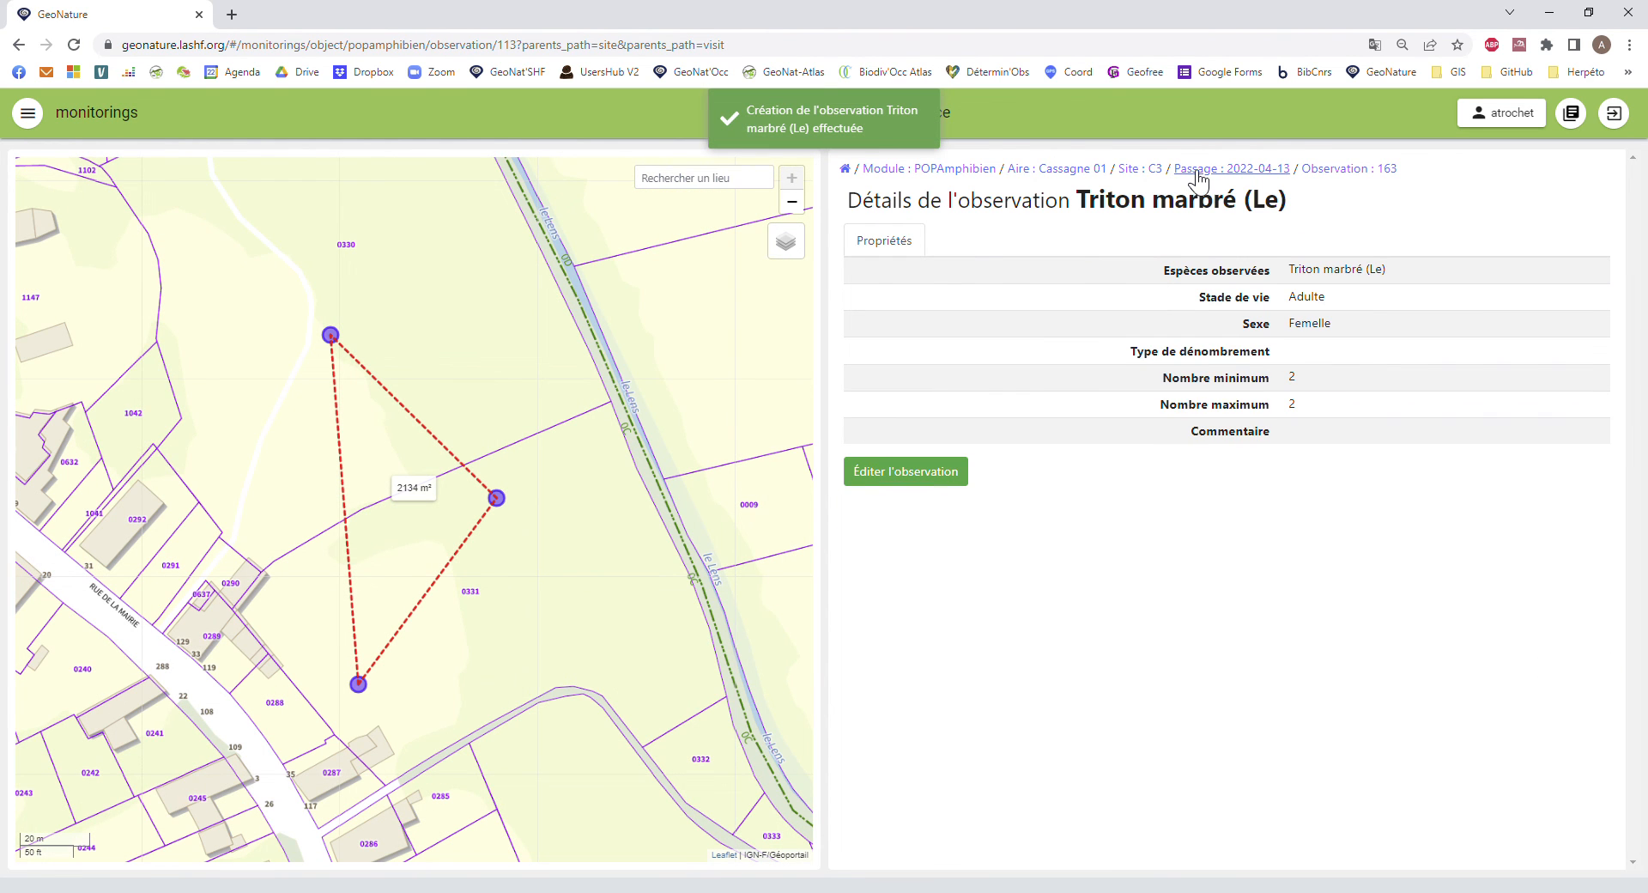
Go back through site C3 and aire Cassagne 01 to the POPAmphibien module, and reopen the aire to view site C2's details.
left_click(1143, 170)
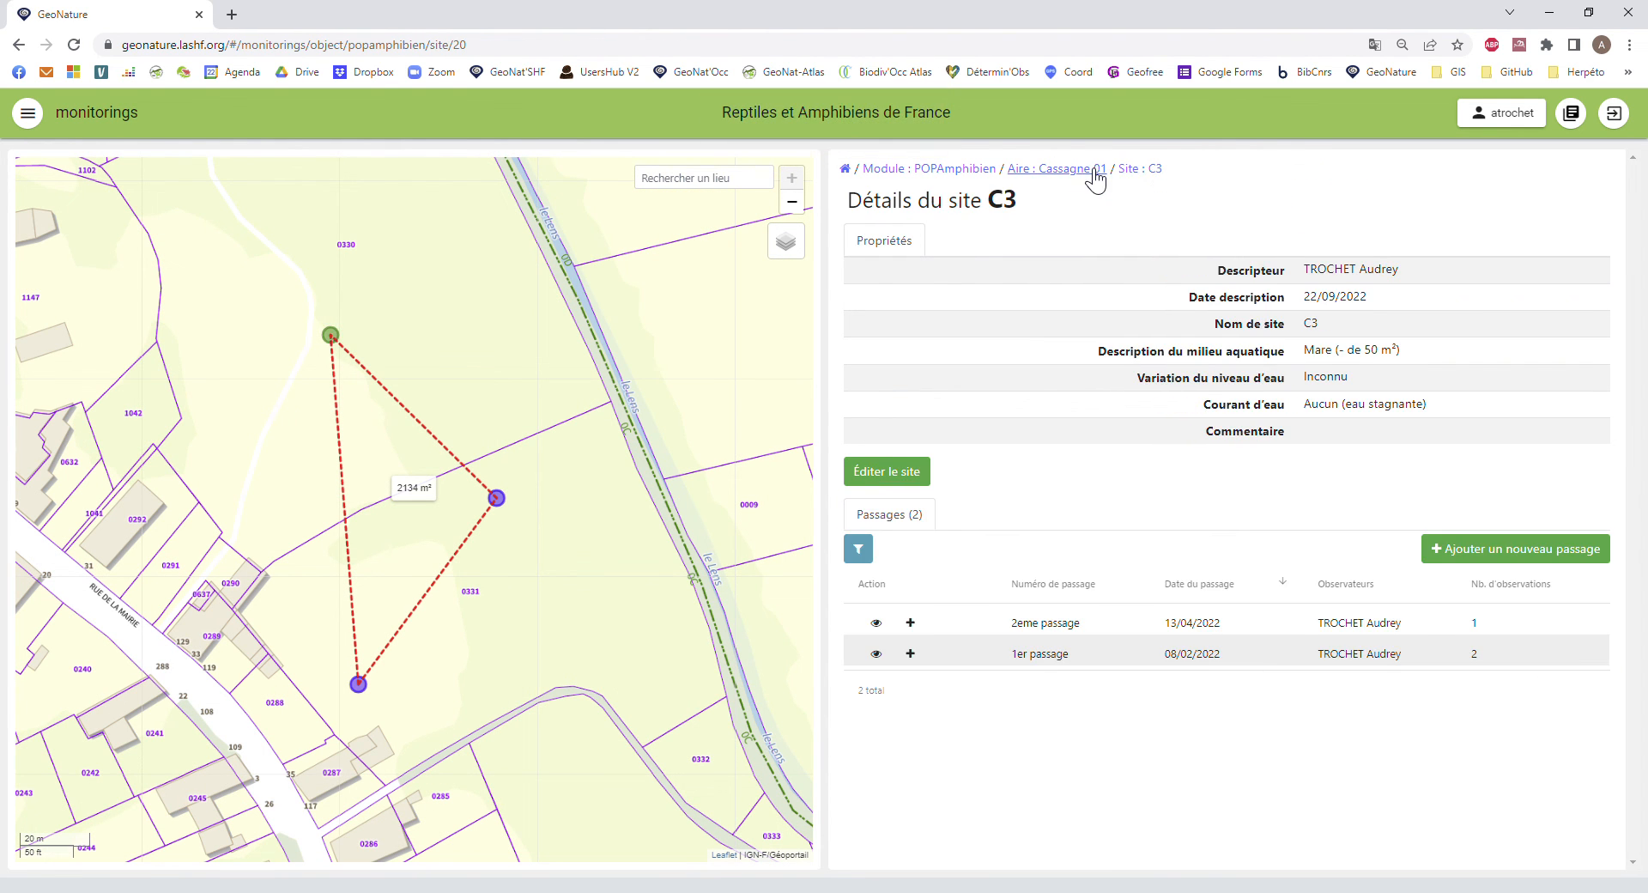
left_click(1094, 170)
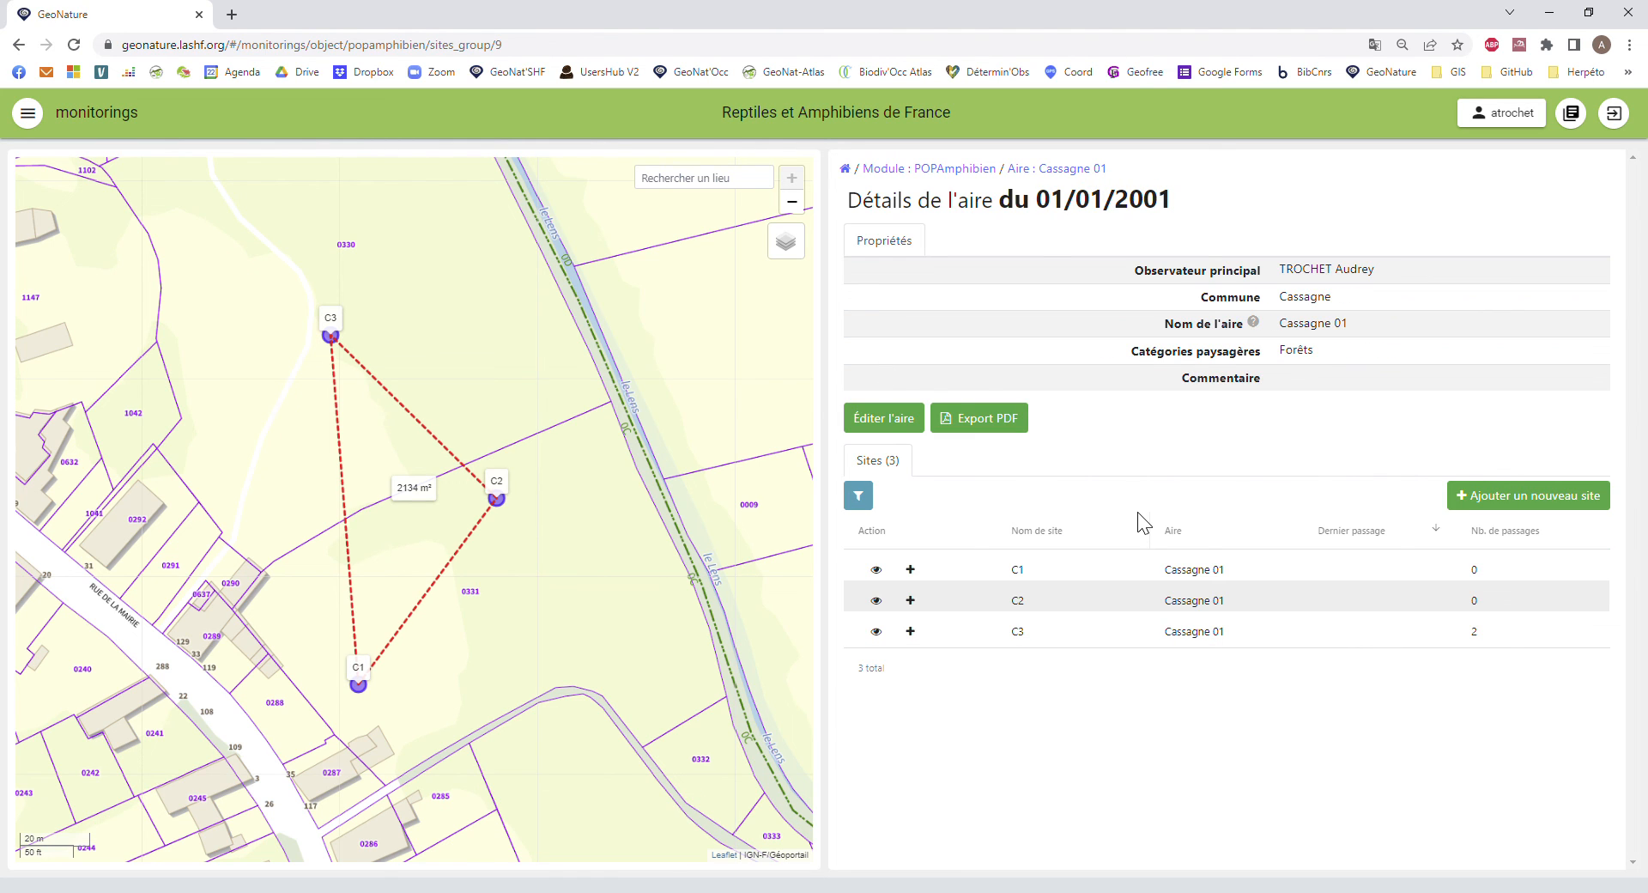
left_click(960, 170)
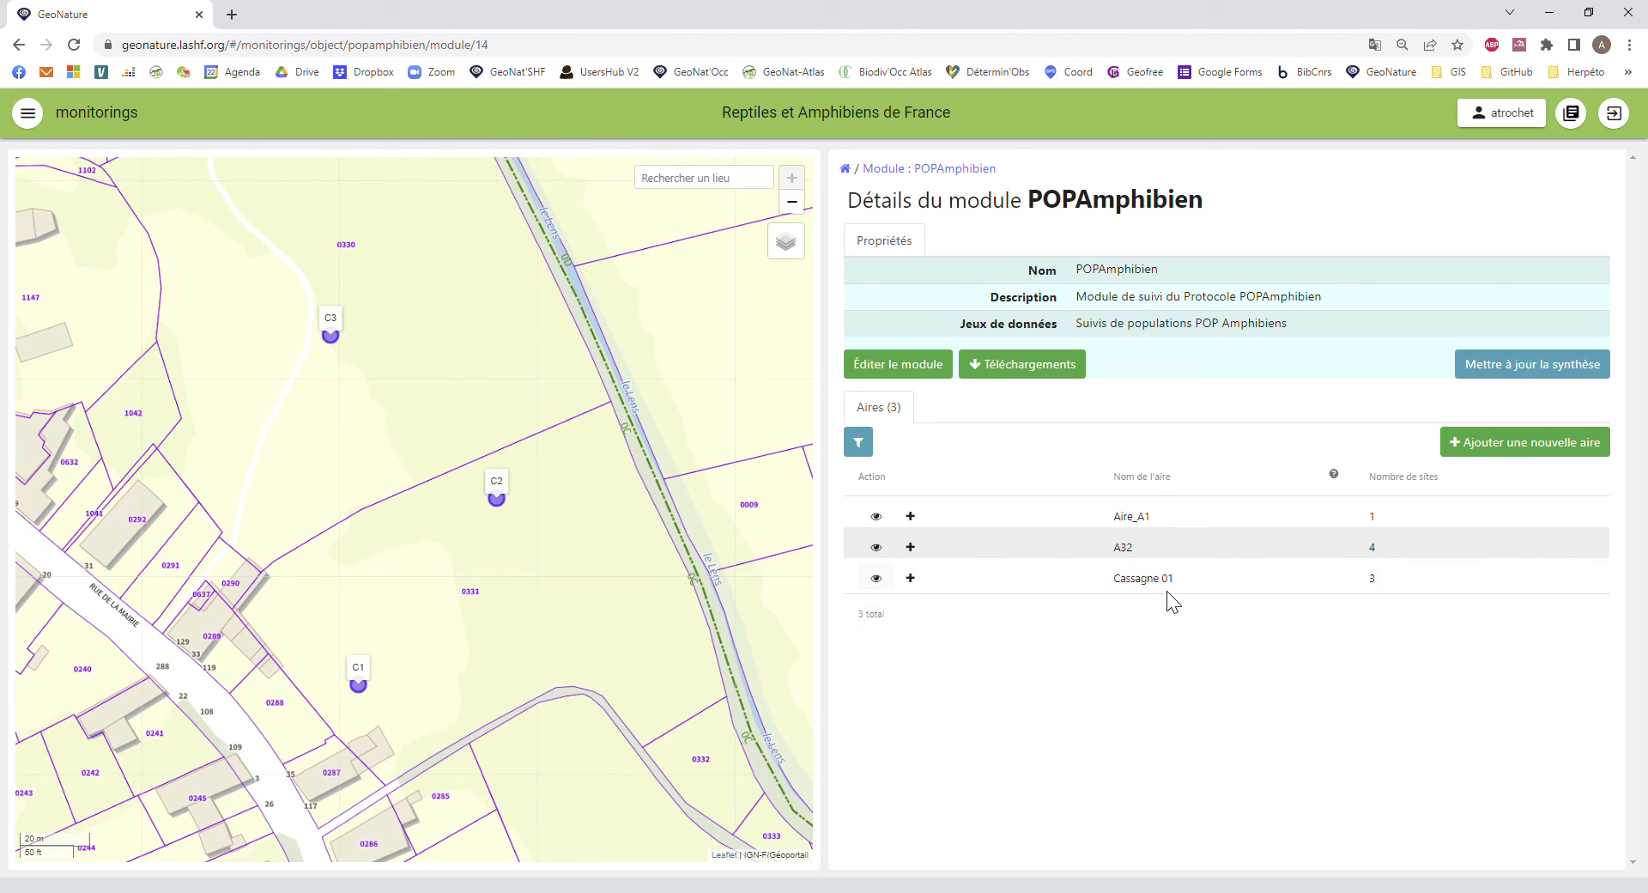
left_click(886, 586)
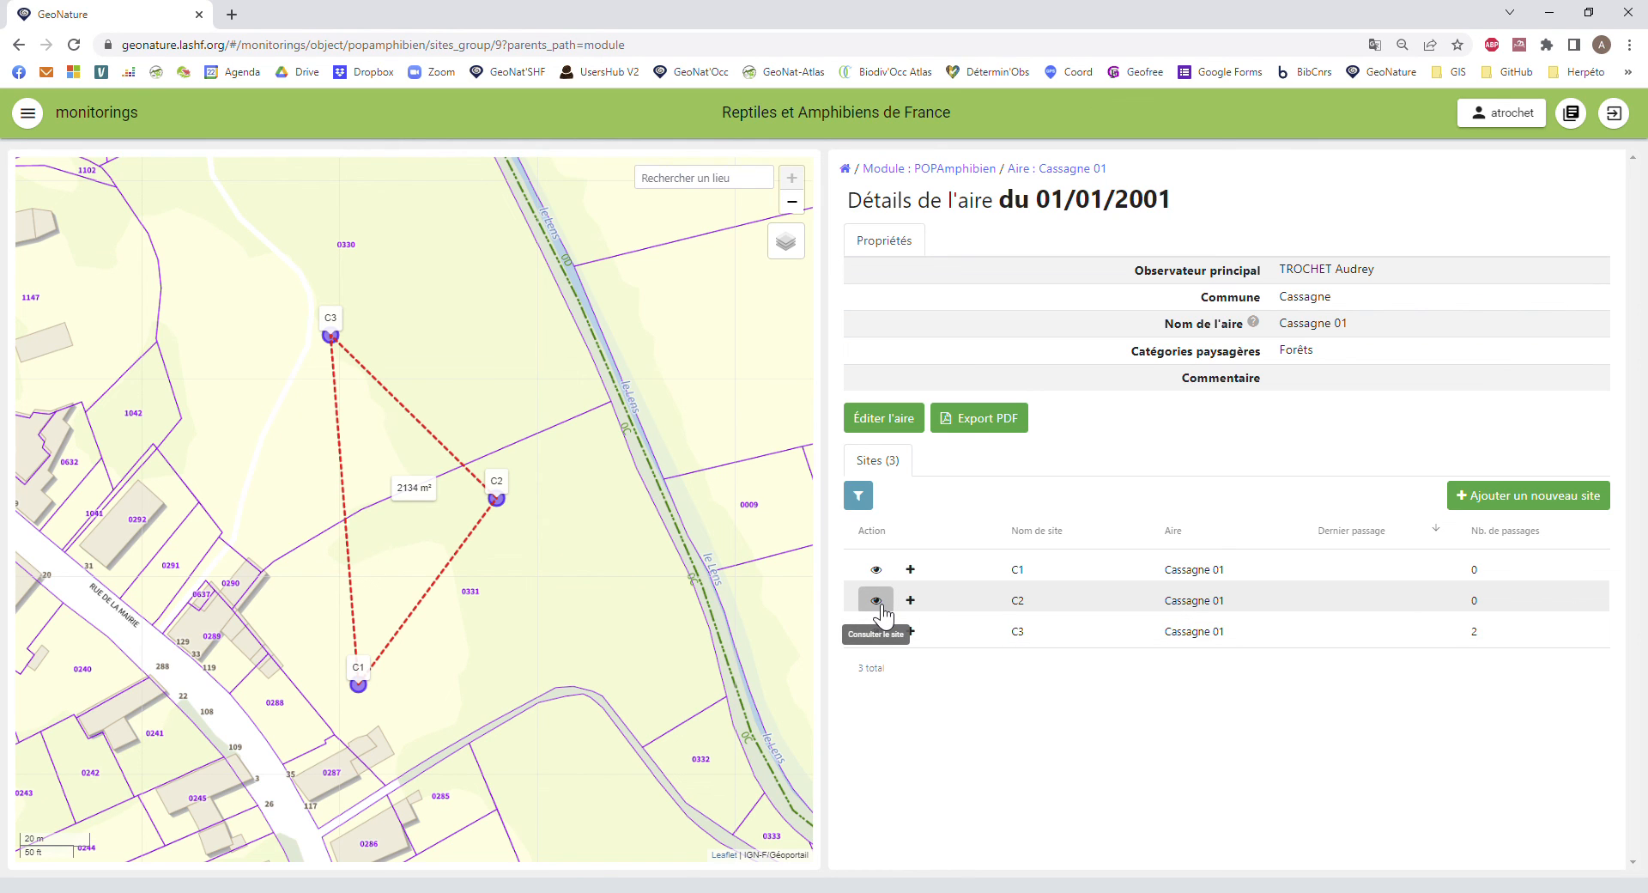
left_click(878, 600)
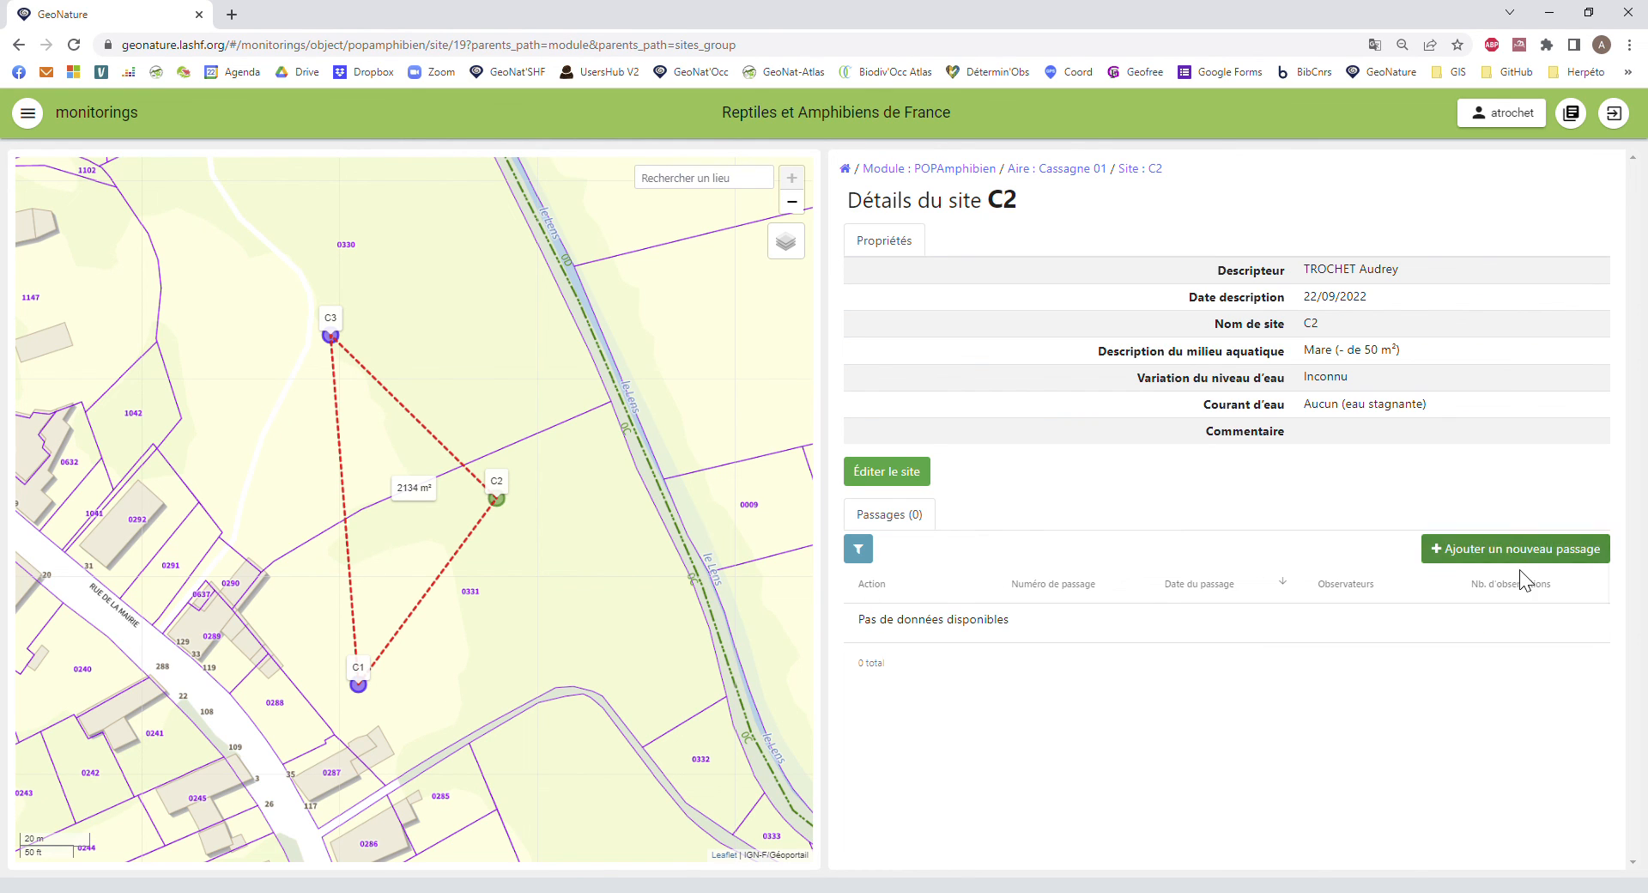